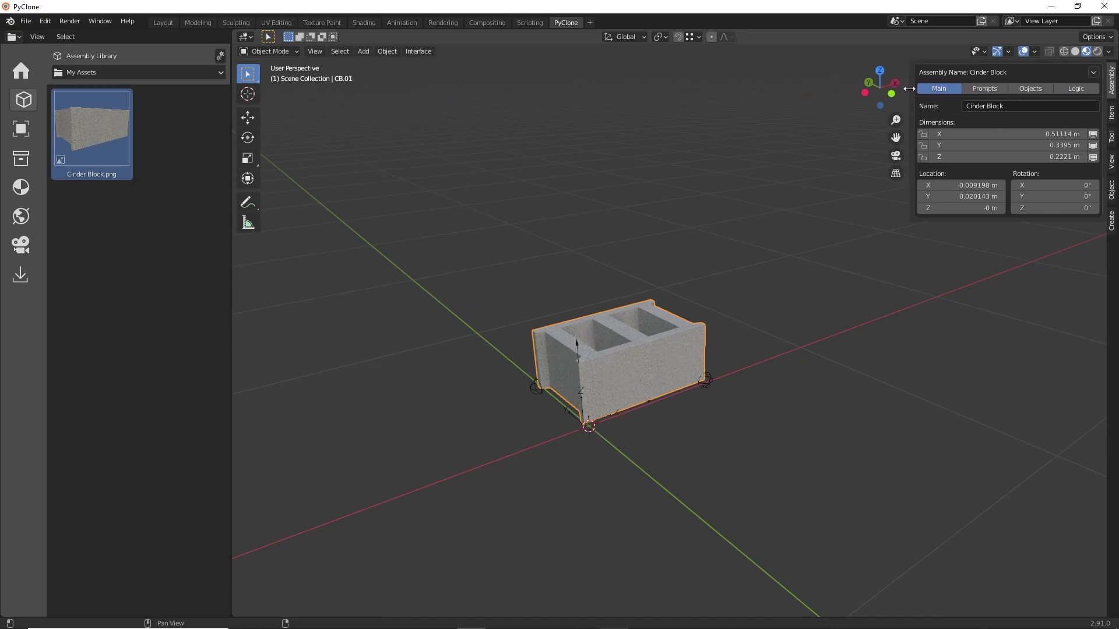
Set the Cinder Block assembly's Block Height Qty prompt to 4 and raise its Block Length Qty prompt.
left_click(982, 89)
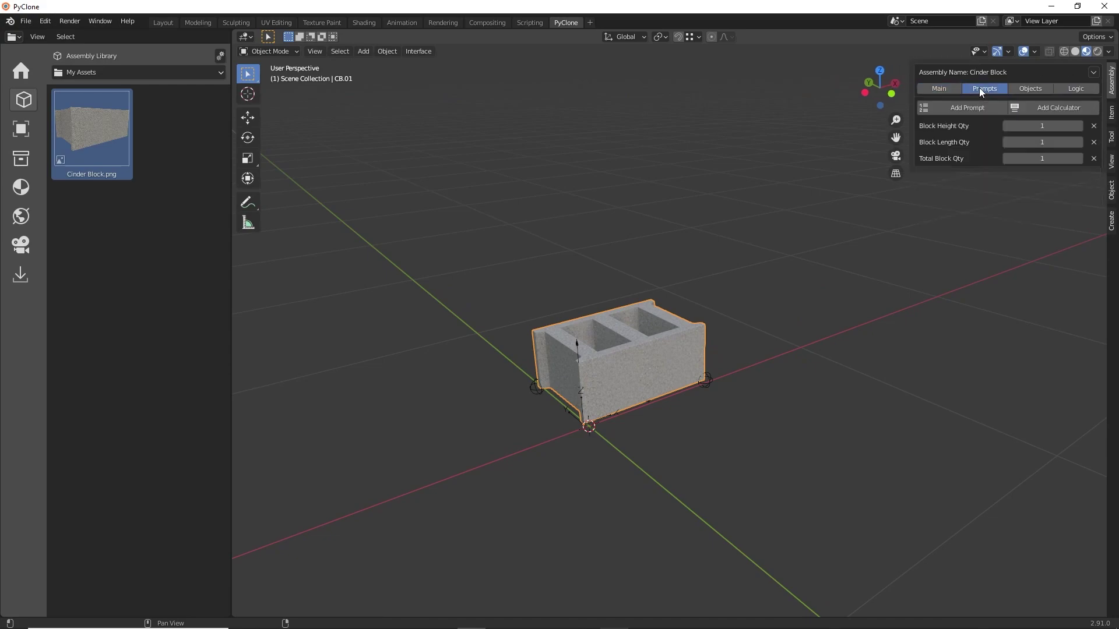
left_click(1079, 126)
left_click(1079, 126)
left_click(1079, 125)
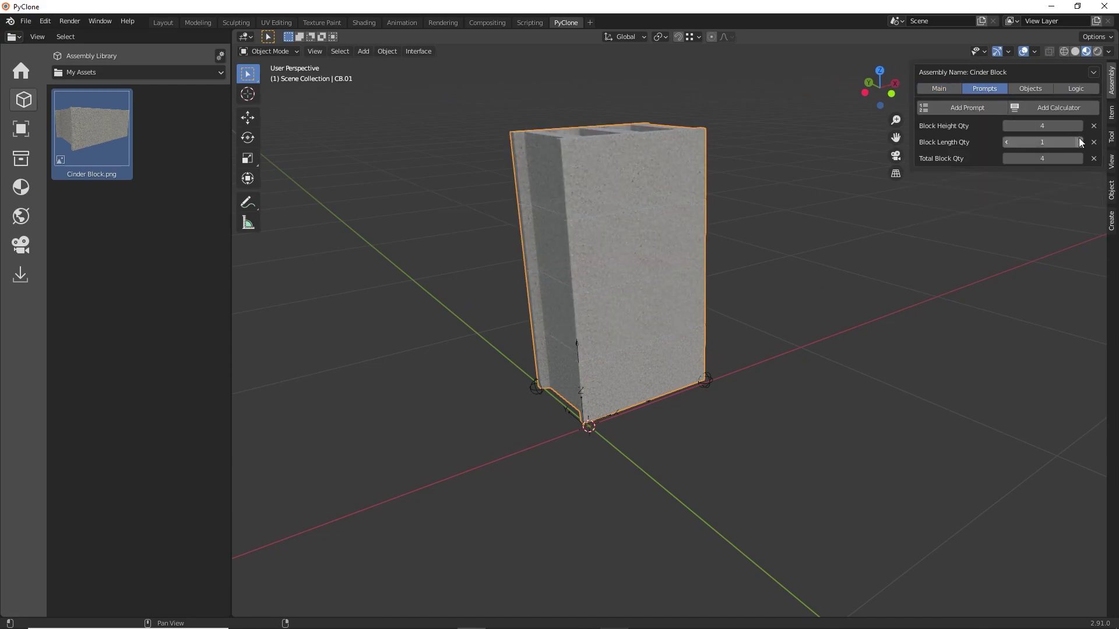
left_click(1079, 142)
left_click(1080, 142)
left_click(1080, 143)
left_click(1079, 142)
scroll(802, 131, "down", 3)
scroll(837, 177, "up", 2)
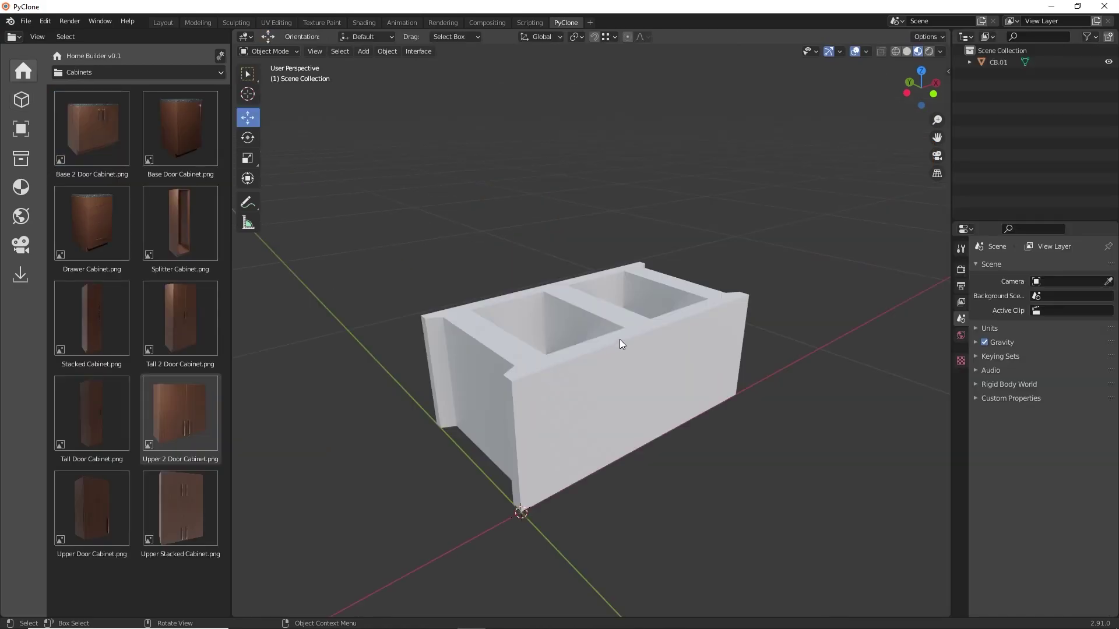
Select the plain cinder block and inspect its mesh in Edit Mode, returning to Object Mode.
middle_click_drag(620, 339, 627, 317)
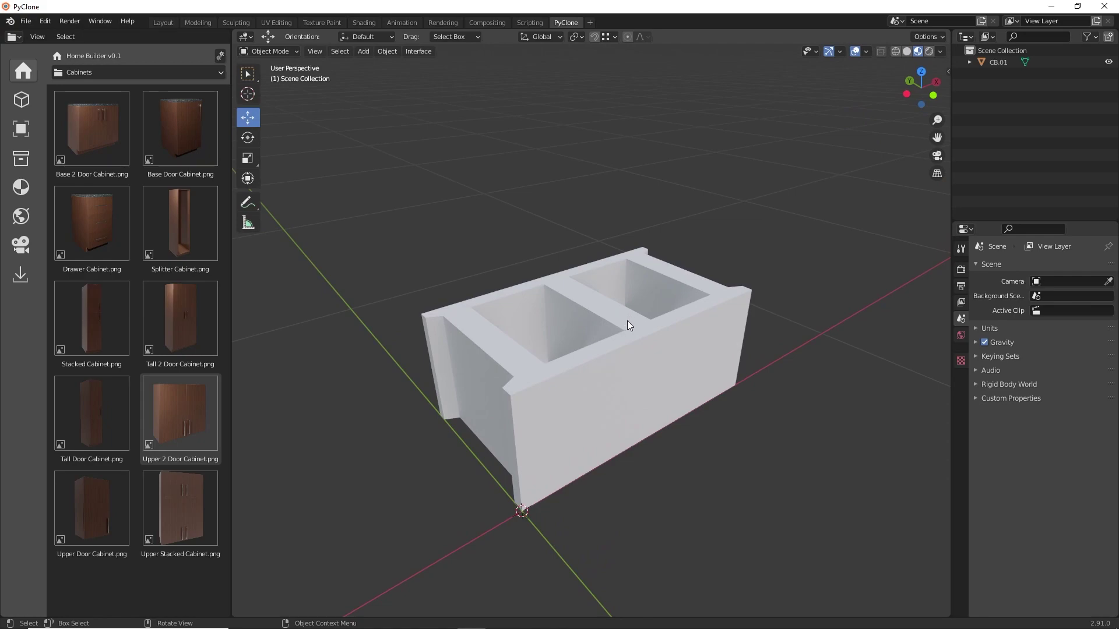
left_click(631, 324)
key("Tab")
middle_click_drag(631, 324, 624, 349)
key("Tab")
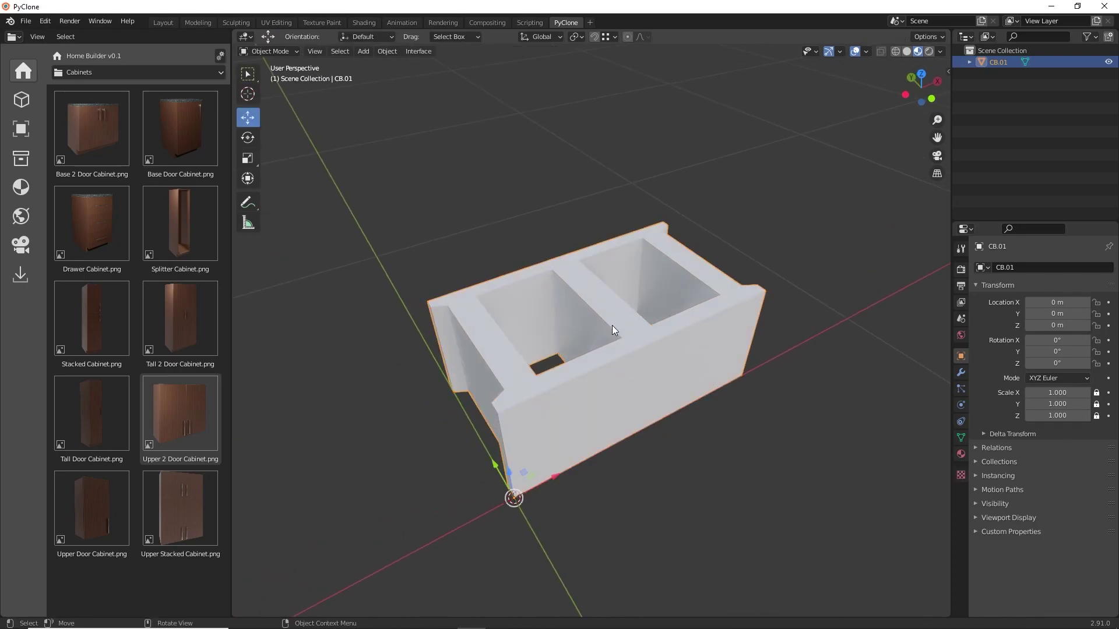
mouse_move(631, 352)
middle_mouse_down()
mouse_move(631, 379)
mouse_move(635, 368)
middle_mouse_up()
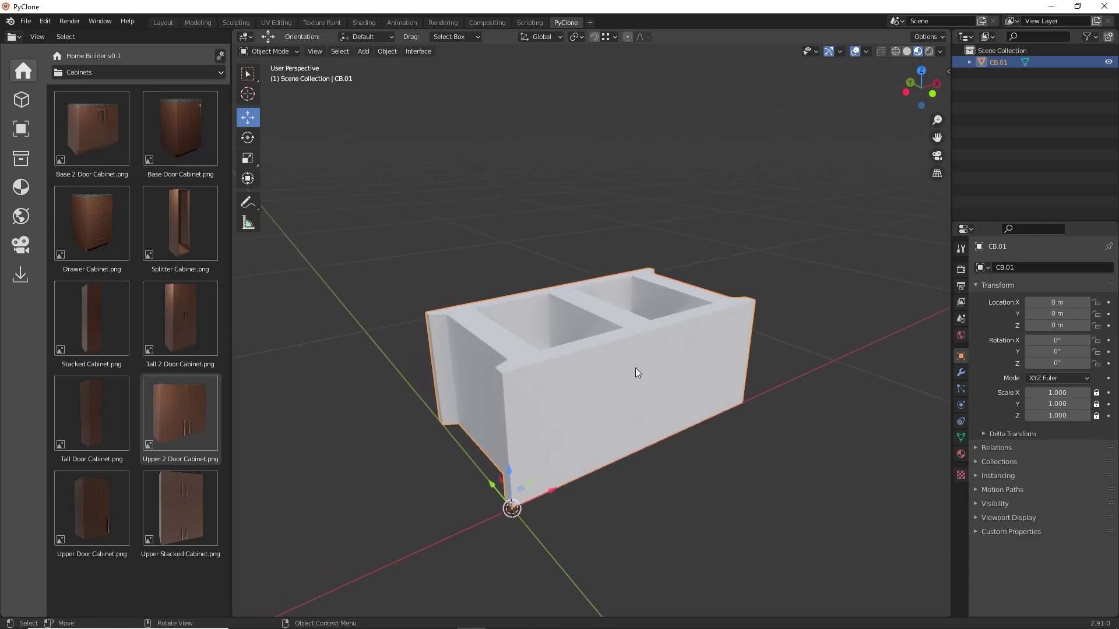
Create a new assembly named Cinder Block.
left_click(365, 52)
left_click(378, 65)
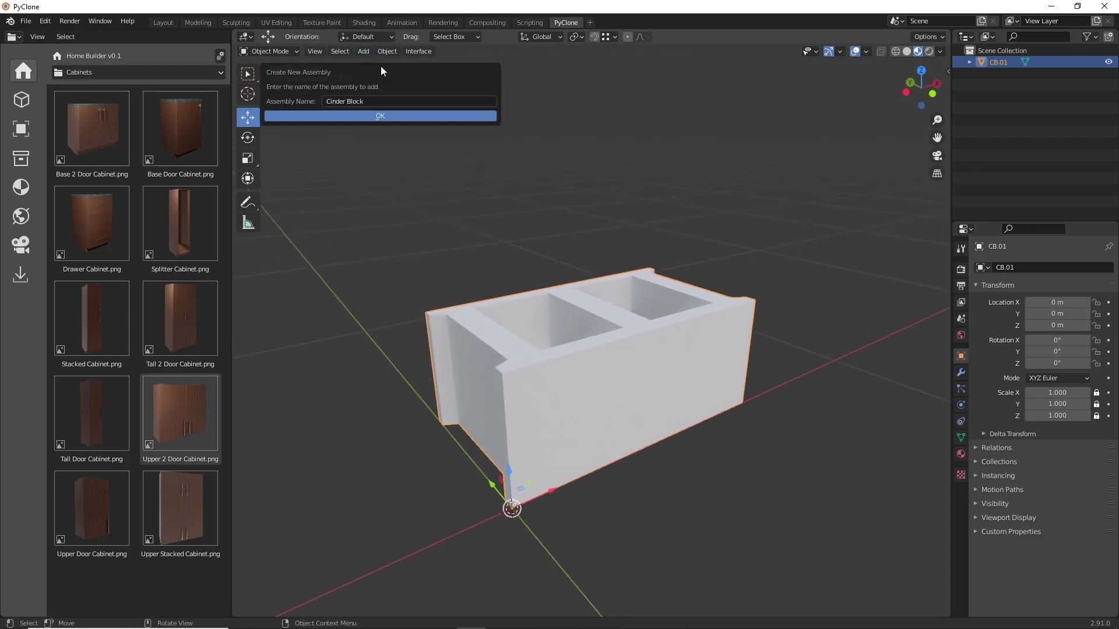
left_click(386, 114)
Parent the CB.01 mesh to the Cinder Block assembly in the scene hierarchy.
scroll(512, 184, "down", 3)
middle_click_drag(512, 184, 537, 278, "shift")
left_click(970, 73)
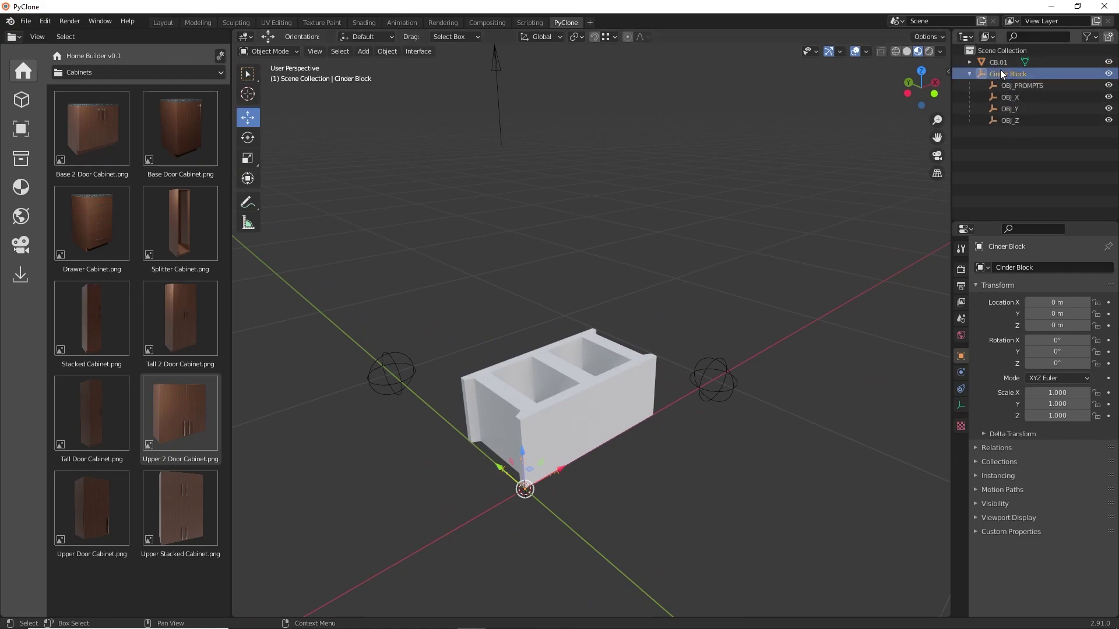
left_click_drag(992, 64, 997, 72)
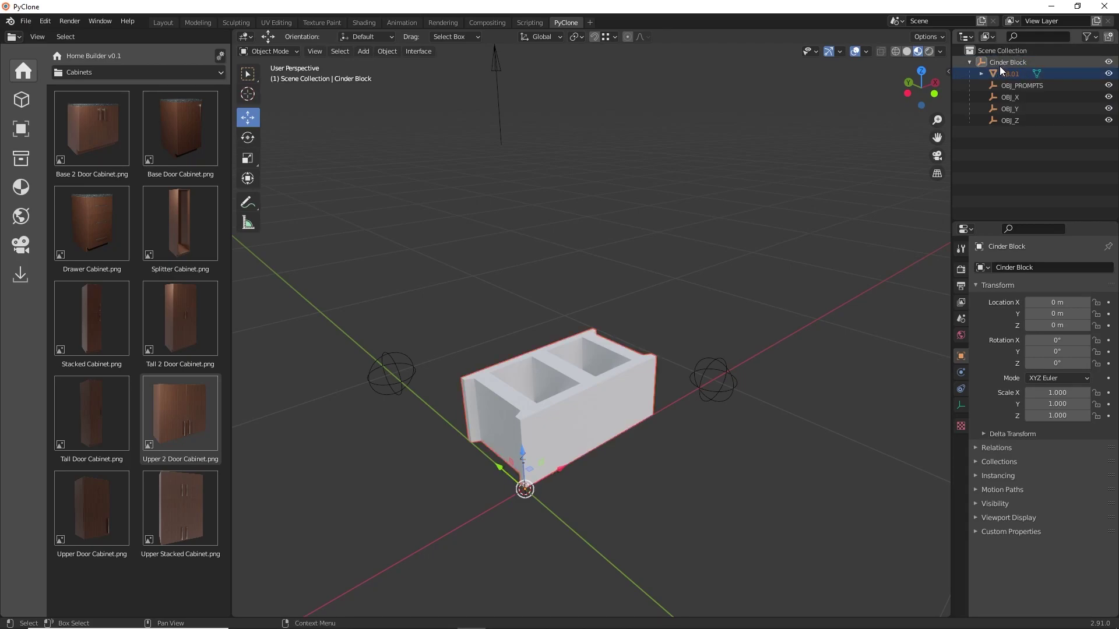
Move the assembly's dimension empties in around the block to about 0.60 m X, 0.34 m Y and 0.25 m Z, and show the assembly properties.
middle_click_drag(670, 175, 656, 178)
middle_click_drag(578, 217, 579, 217)
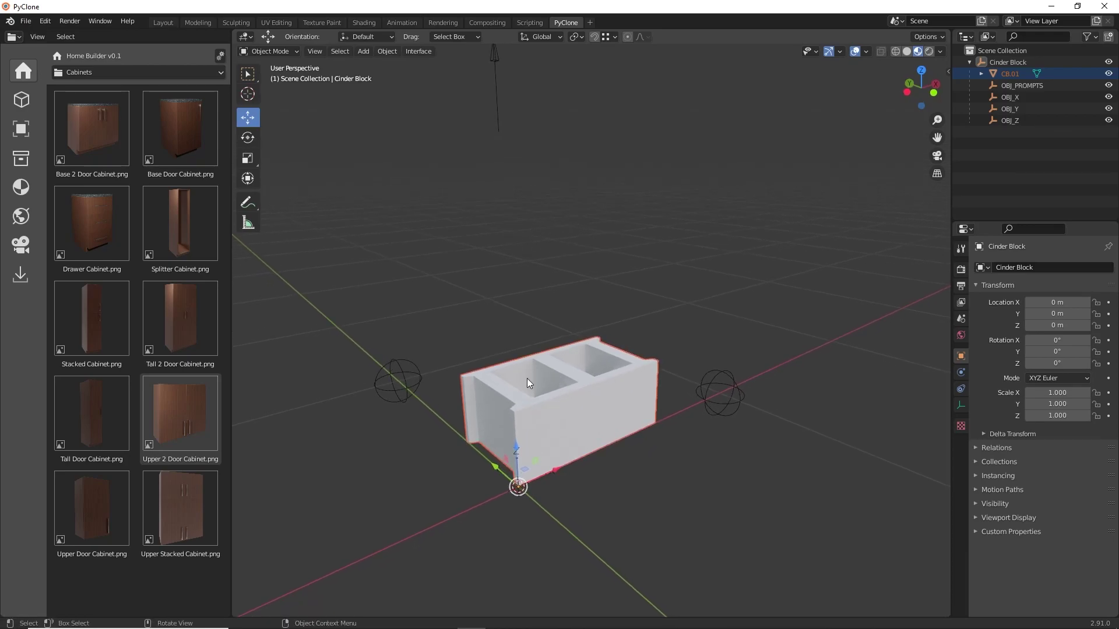
left_click(497, 124)
left_click_drag(495, 89, 515, 410)
left_click(721, 399)
left_click_drag(735, 390, 671, 420)
left_click_drag(400, 398, 455, 449)
middle_click_drag(561, 415, 590, 331)
key("n")
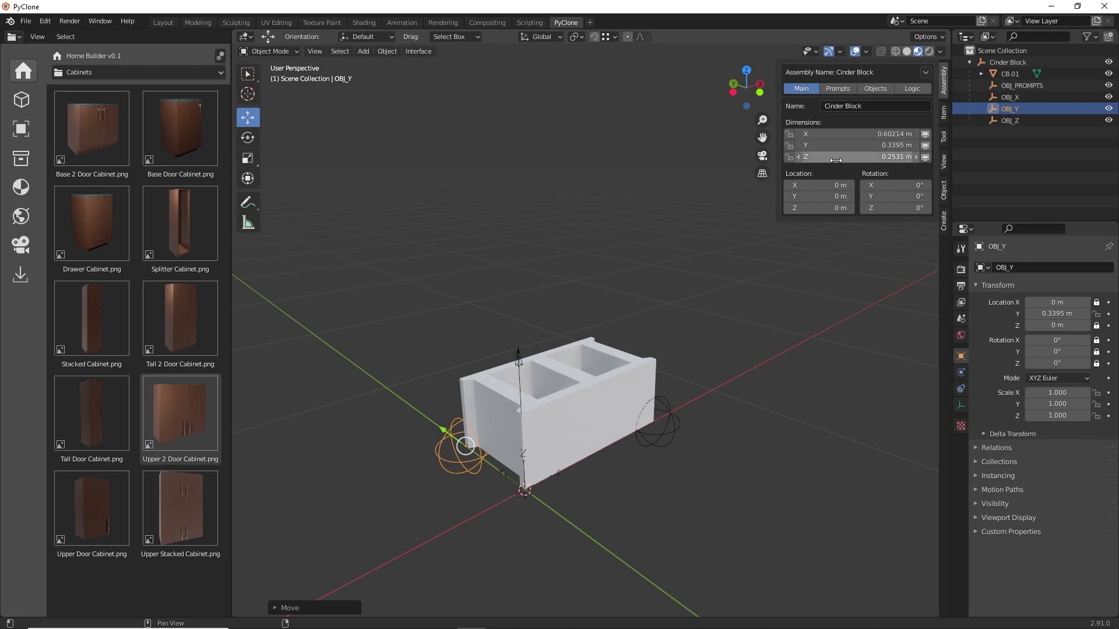
Add an Empty object named Mid X to the Cinder Block assembly.
scroll(537, 404, "up", 2)
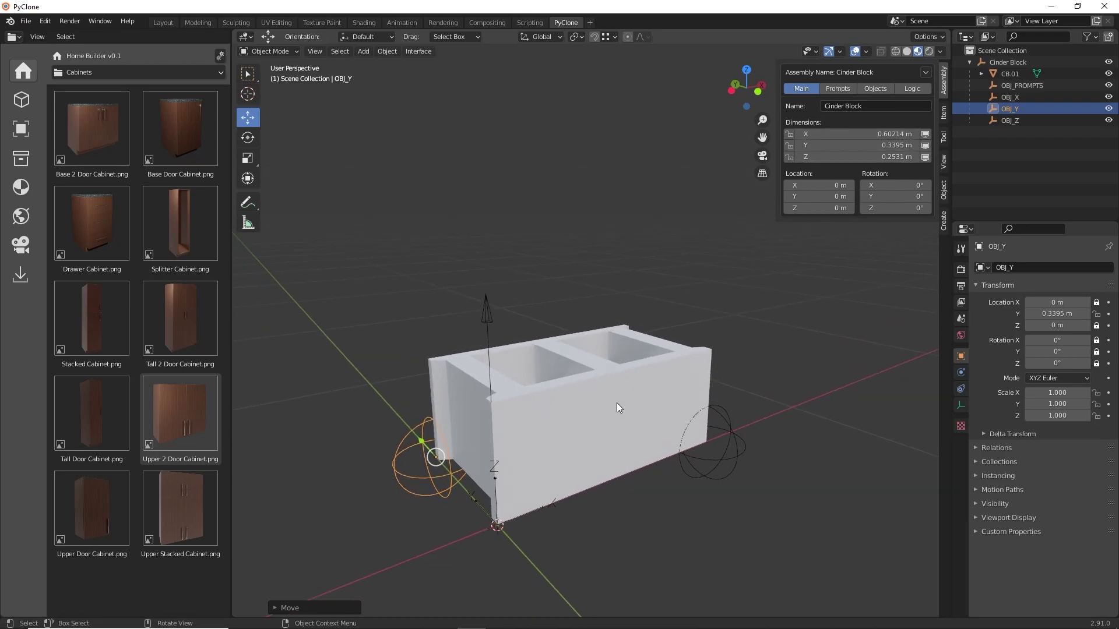
middle_click_drag(621, 388, 589, 368)
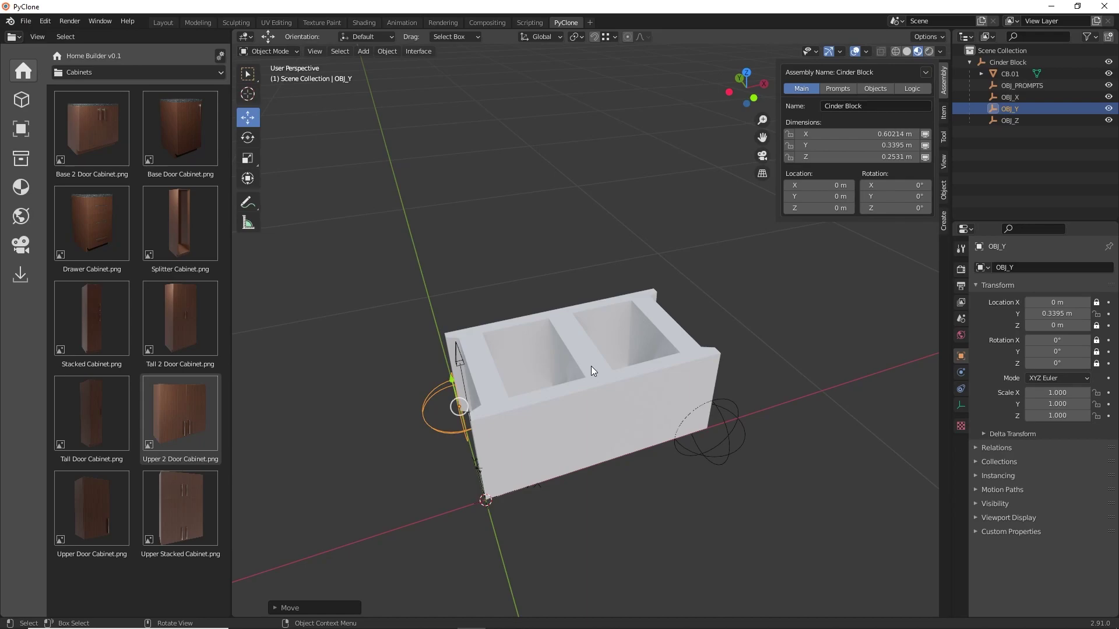
middle_click_drag(593, 366, 574, 340)
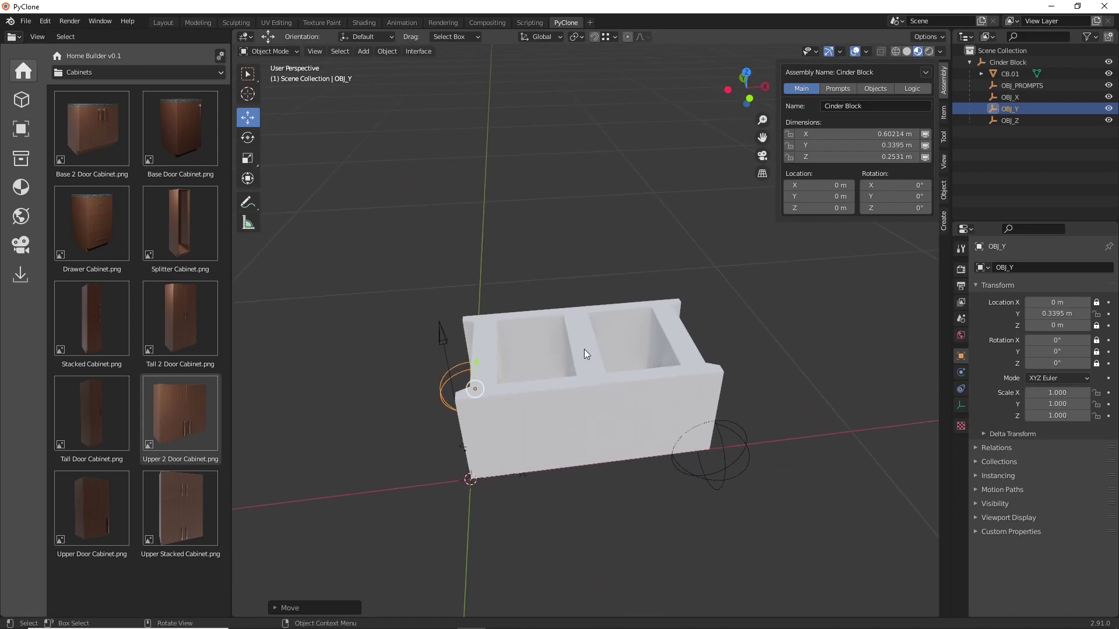
middle_click_drag(614, 305, 625, 340)
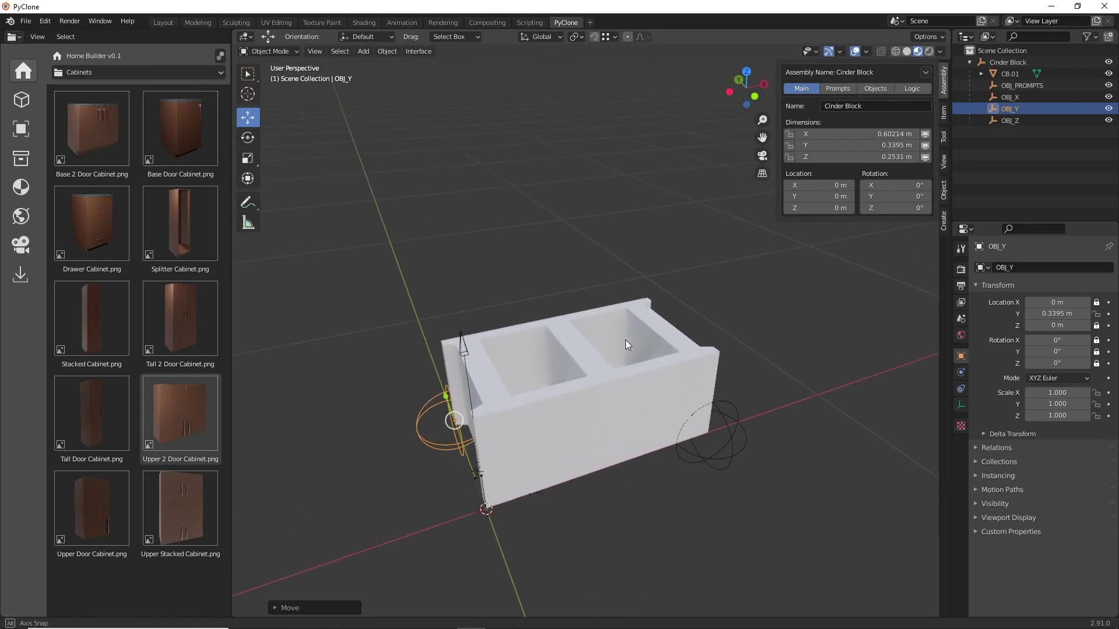
left_click(868, 90)
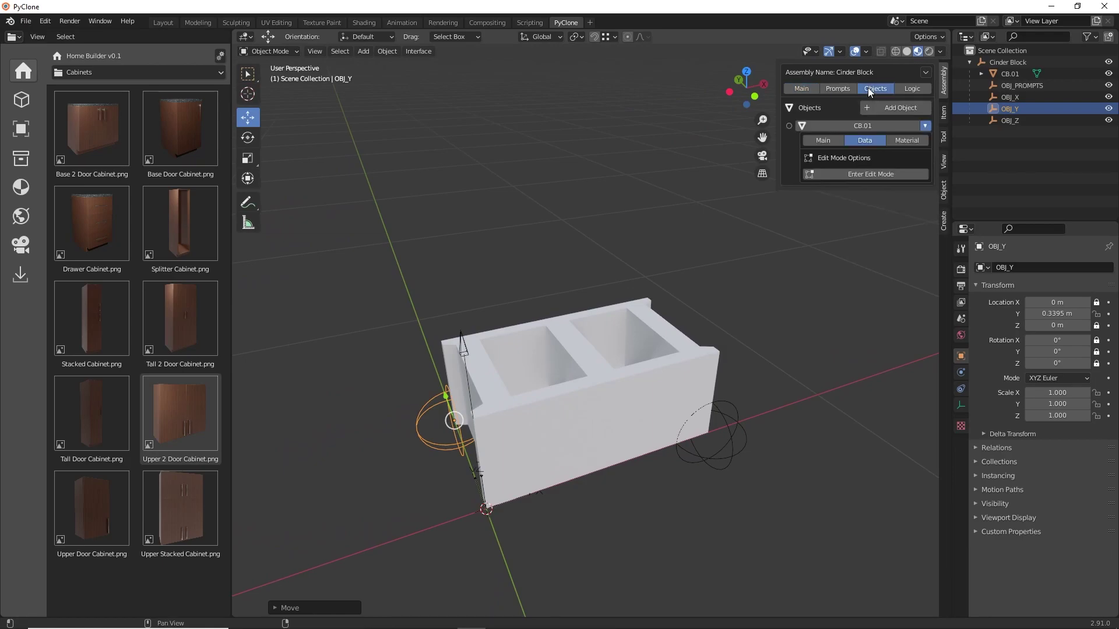
left_click(925, 126)
left_click(889, 109)
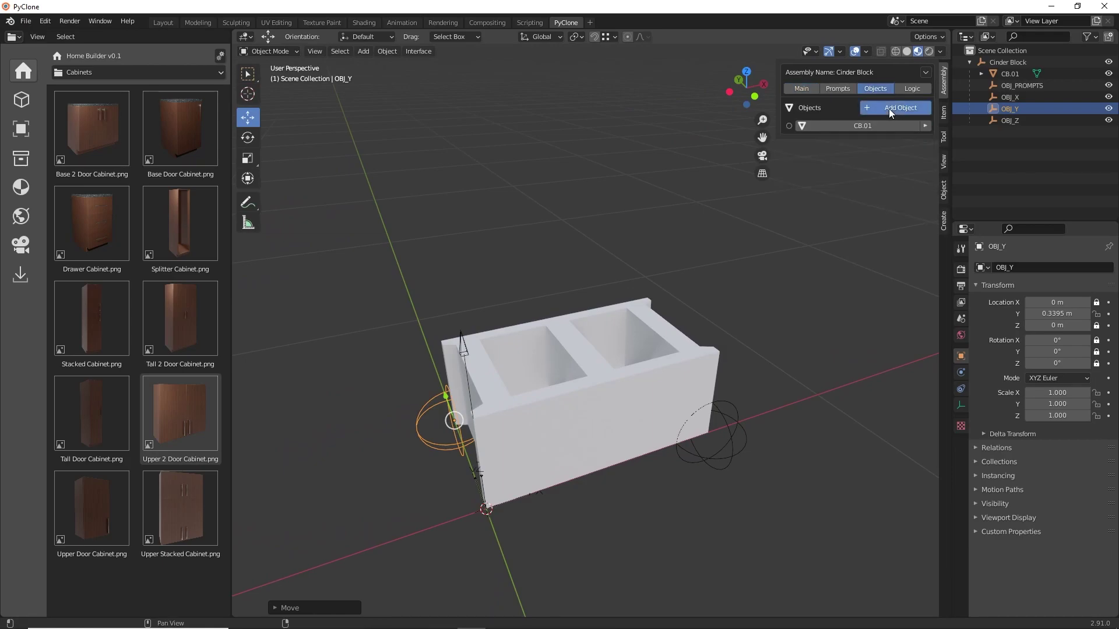
left_click(859, 130)
left_click(877, 142)
type("Mid X")
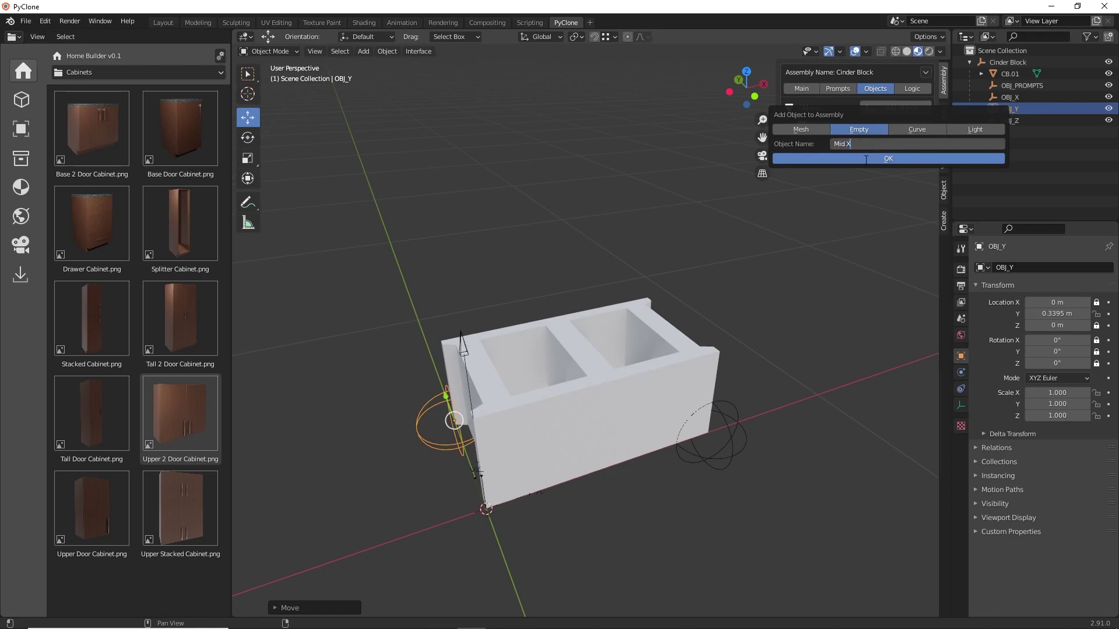
left_click(858, 159)
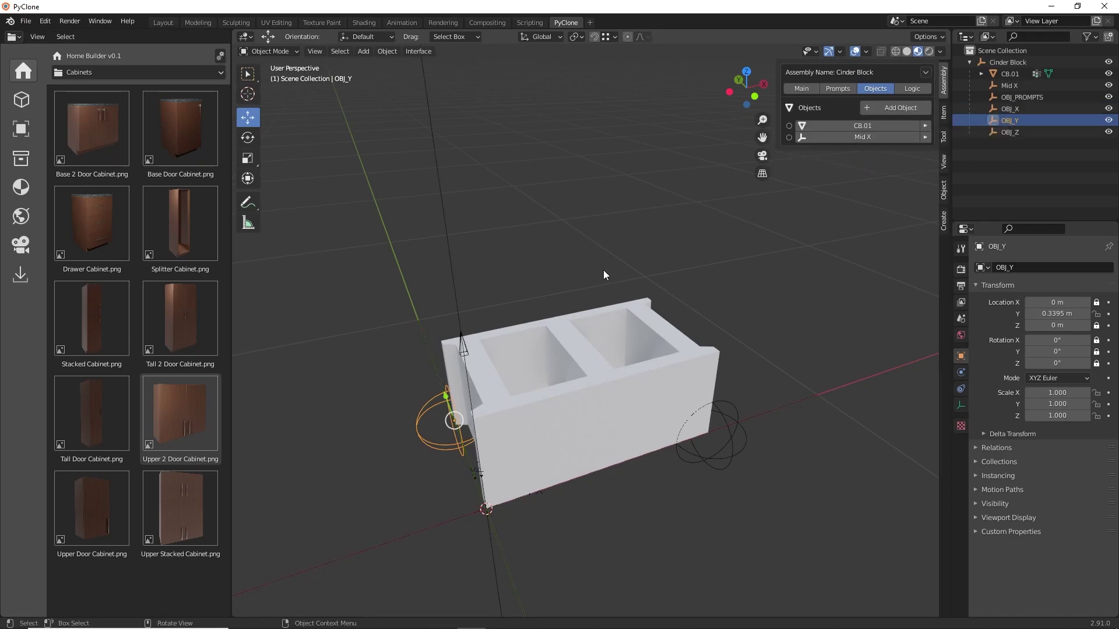
Set the Mid X empty's size to 0.025 m and its X location to 0.3 m.
left_click(923, 137)
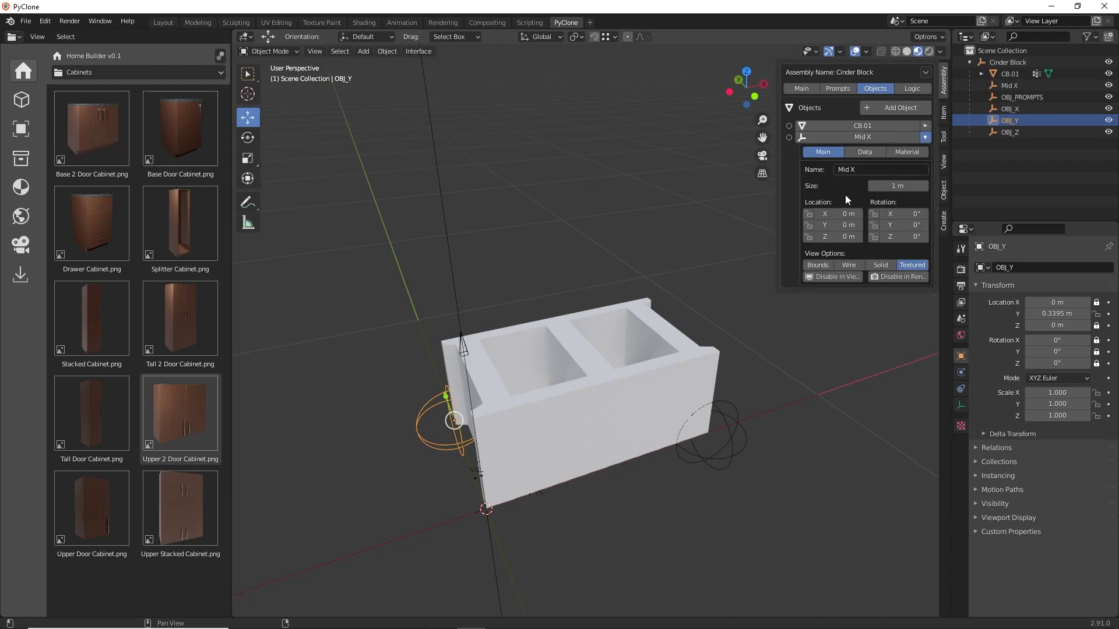
left_click(906, 186)
type("0.025")
key("Return")
middle_click_drag(651, 310, 544, 336)
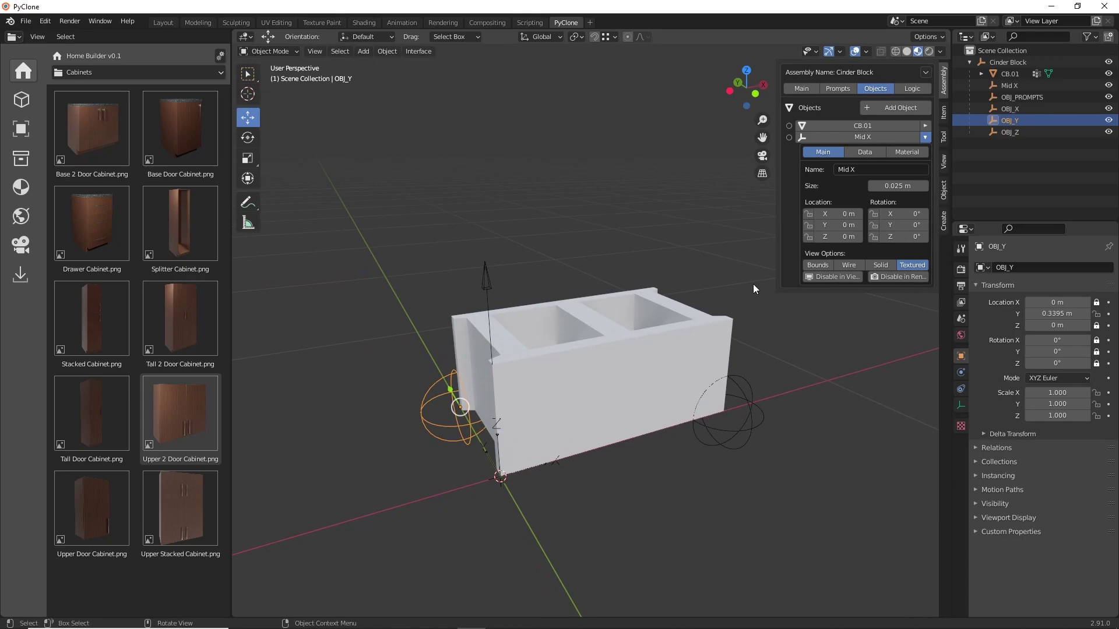
left_click_drag(839, 214, 883, 214)
middle_click_drag(667, 395, 639, 445)
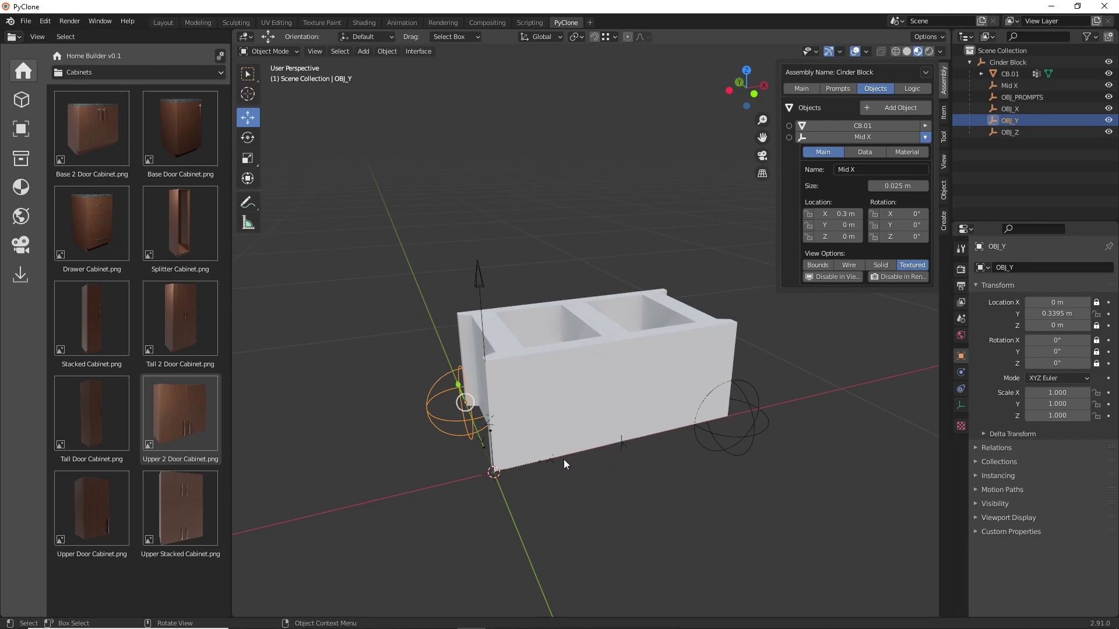
Add a driver to the Mid X empty's X location and select that empty in the scene.
right_click(834, 214)
left_click(815, 242)
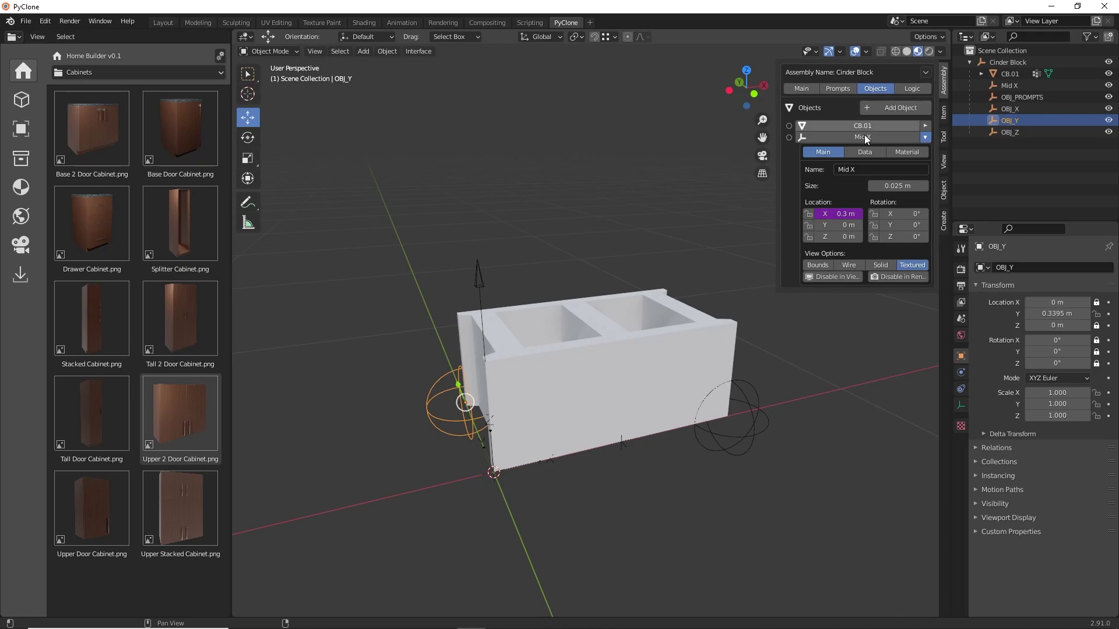
left_click(623, 447)
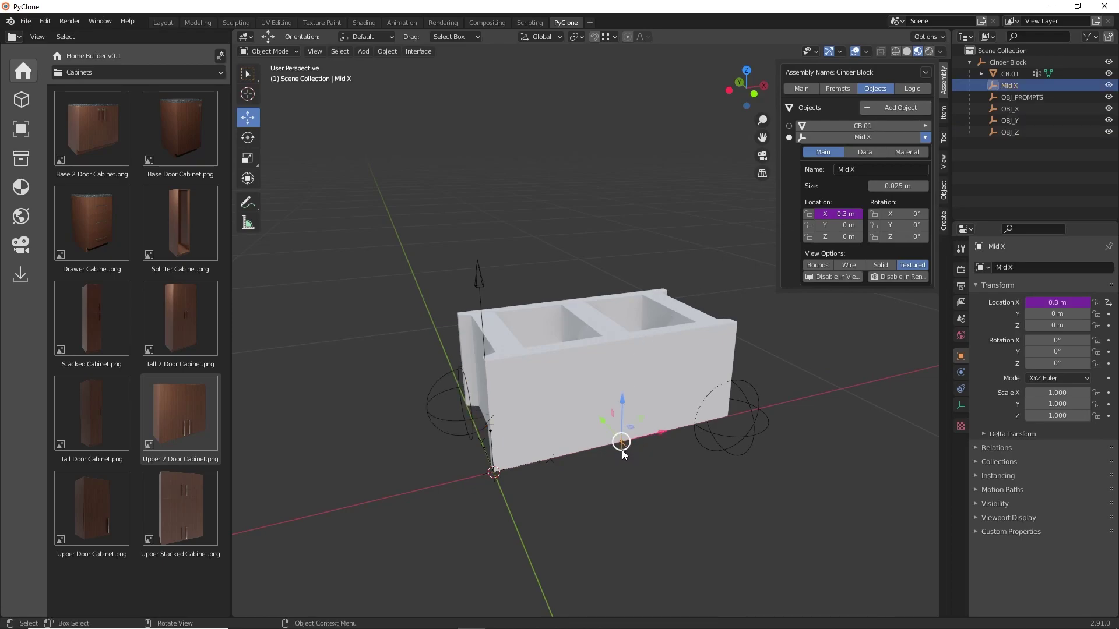
Replace the driver's default variable with the Cinder Block assembly's X Dimension variable.
left_click(909, 90)
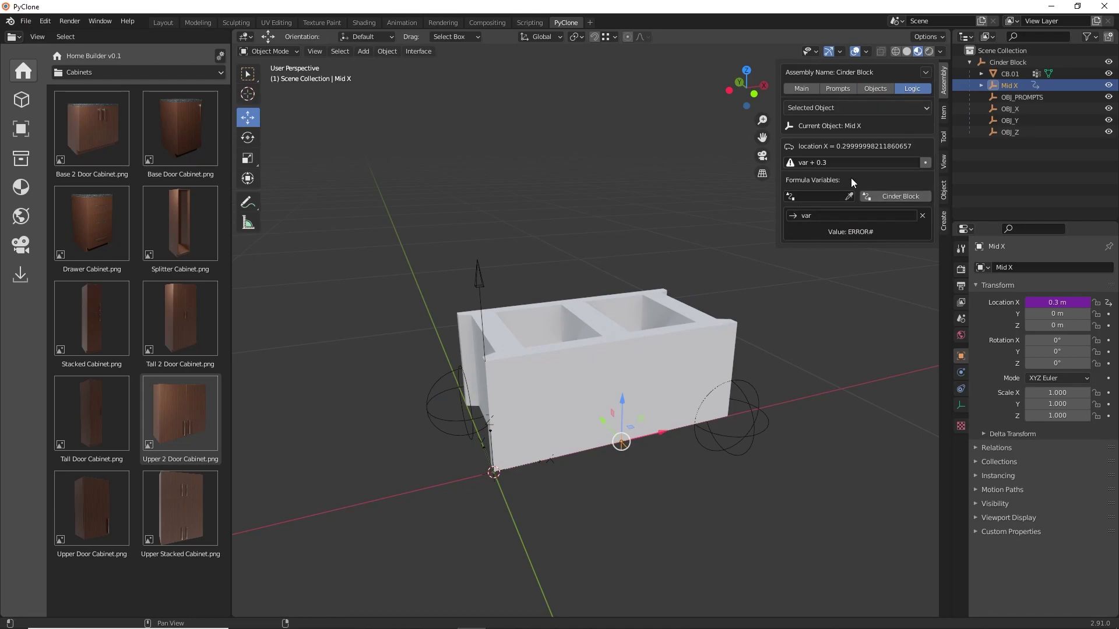
left_click(922, 216)
left_click(899, 196)
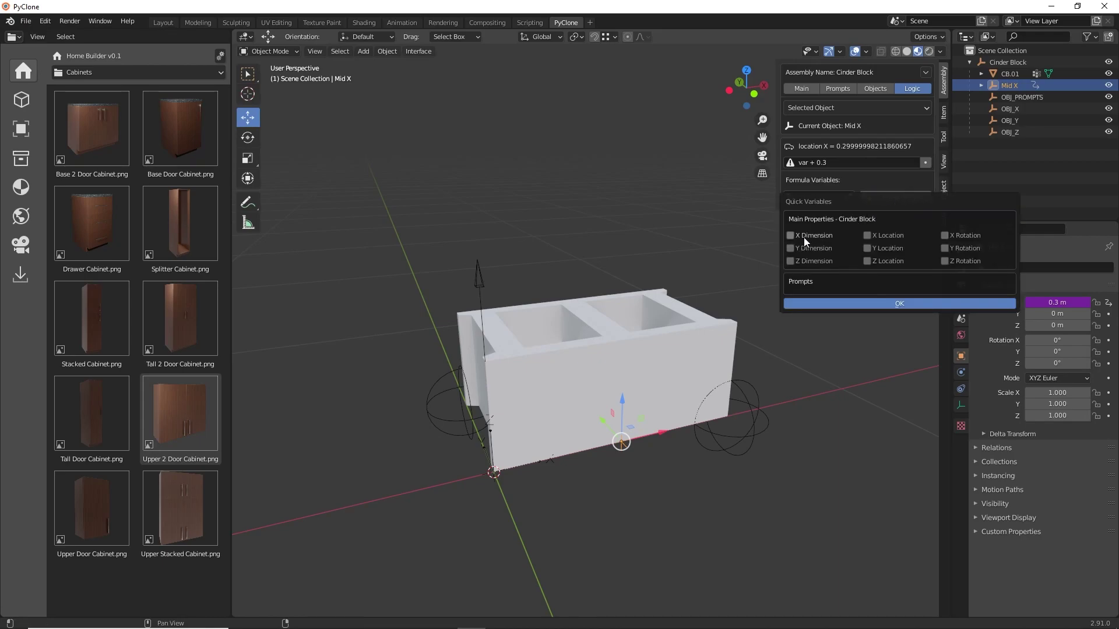
left_click(804, 236)
left_click(882, 301)
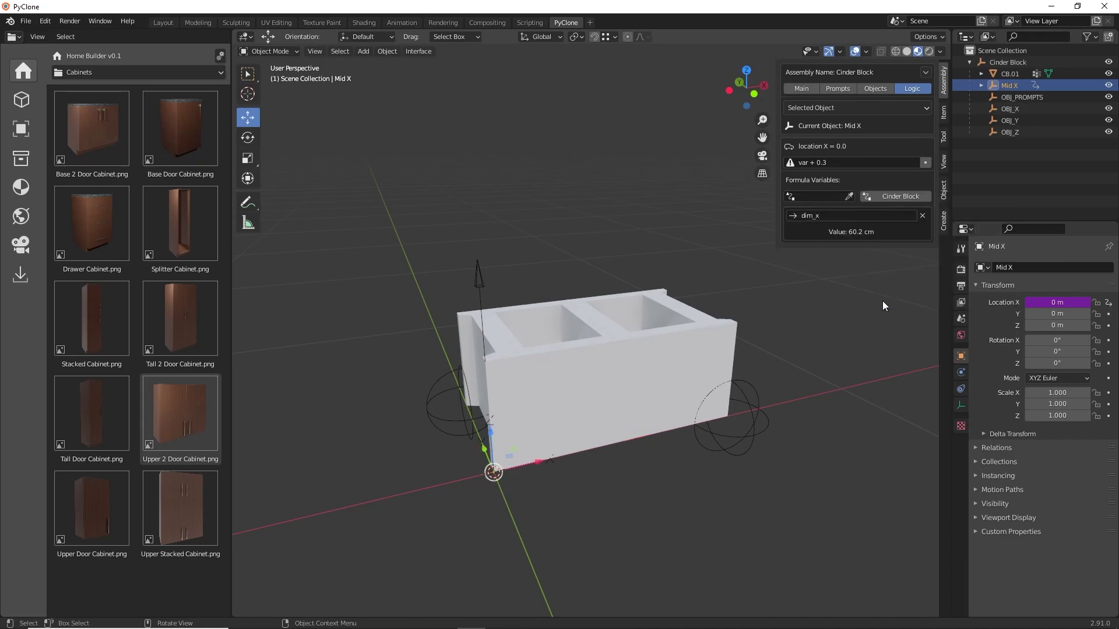
Set the Mid X location driver's formula to dim_x/2.
left_click(830, 216)
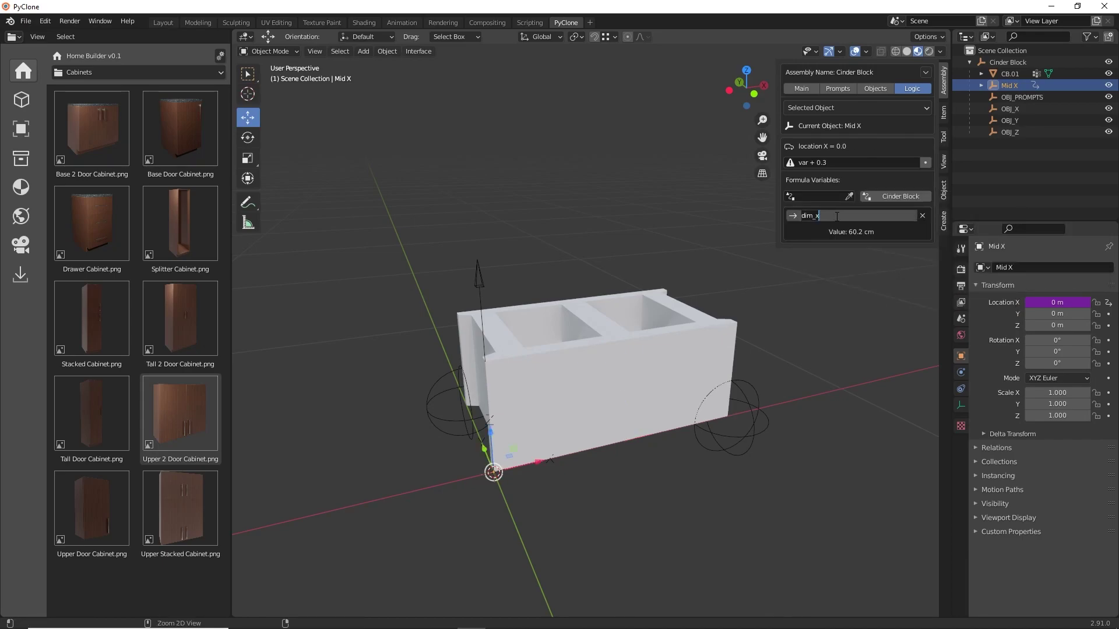
key("ctrl+c")
key("Return")
left_click(833, 162)
key("ctrl+v")
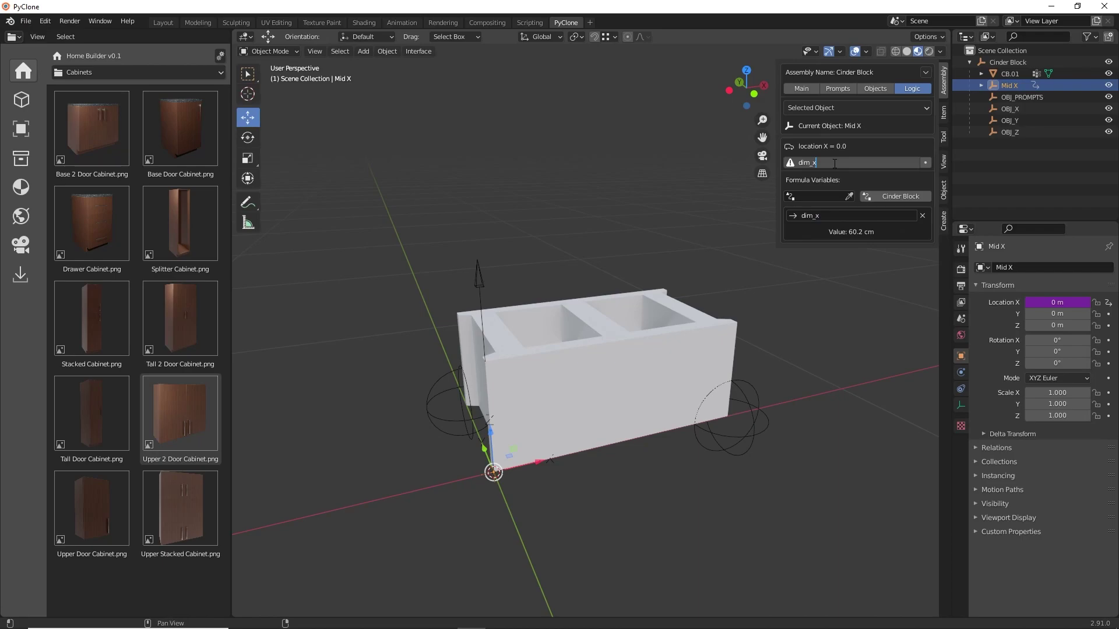
type("/2")
key("Return")
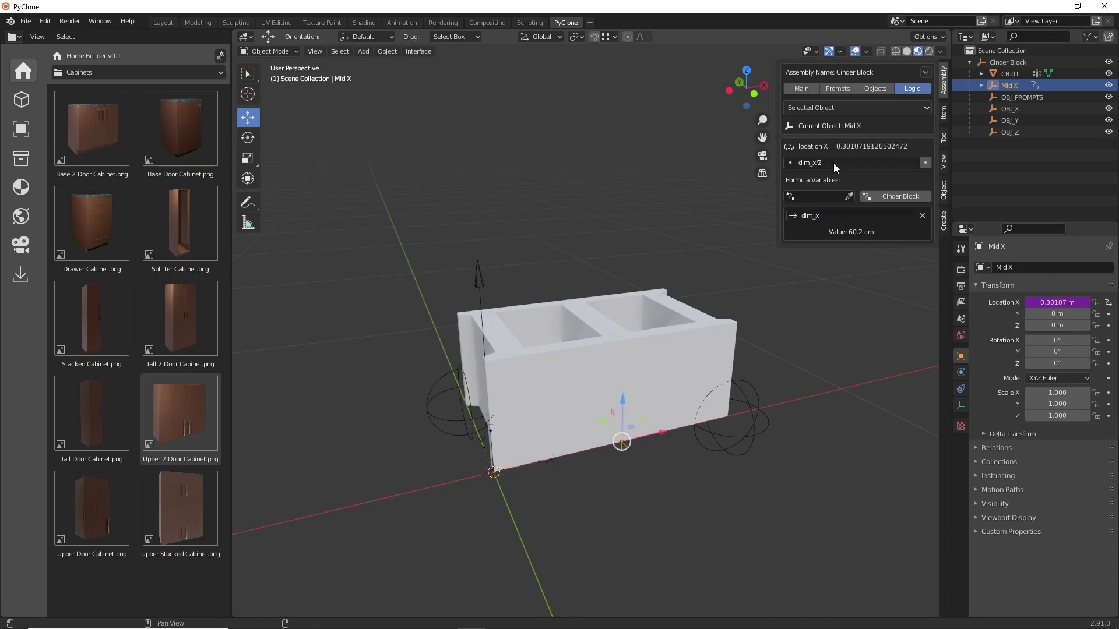
left_click(655, 203)
Open the CB.01 block mesh for editing from the assembly's object list and display it in wireframe.
middle_click_drag(654, 202, 598, 333)
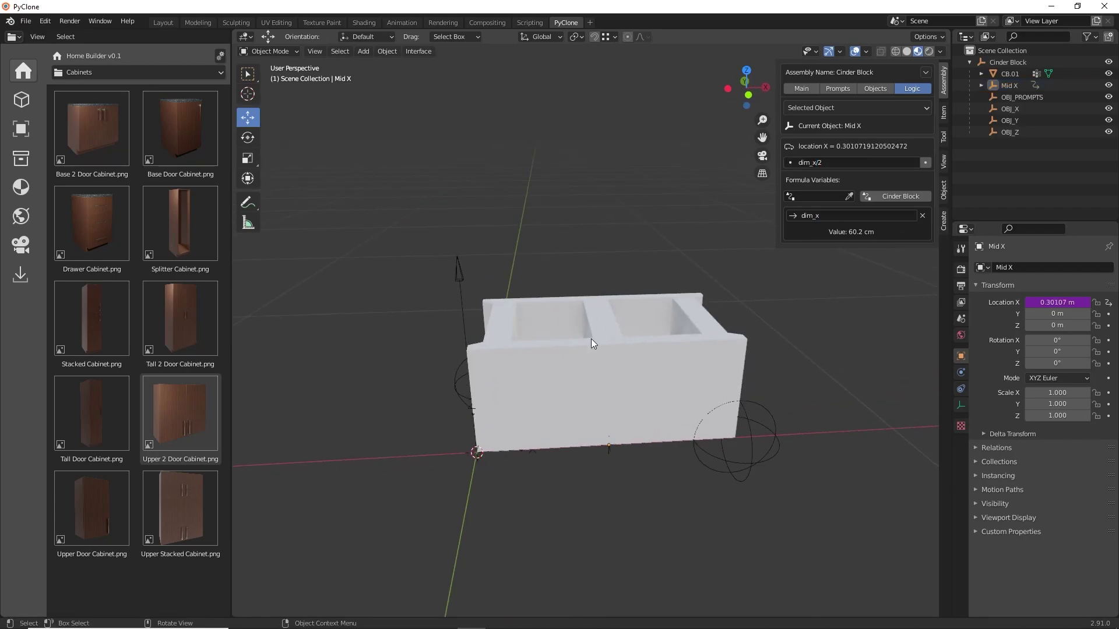
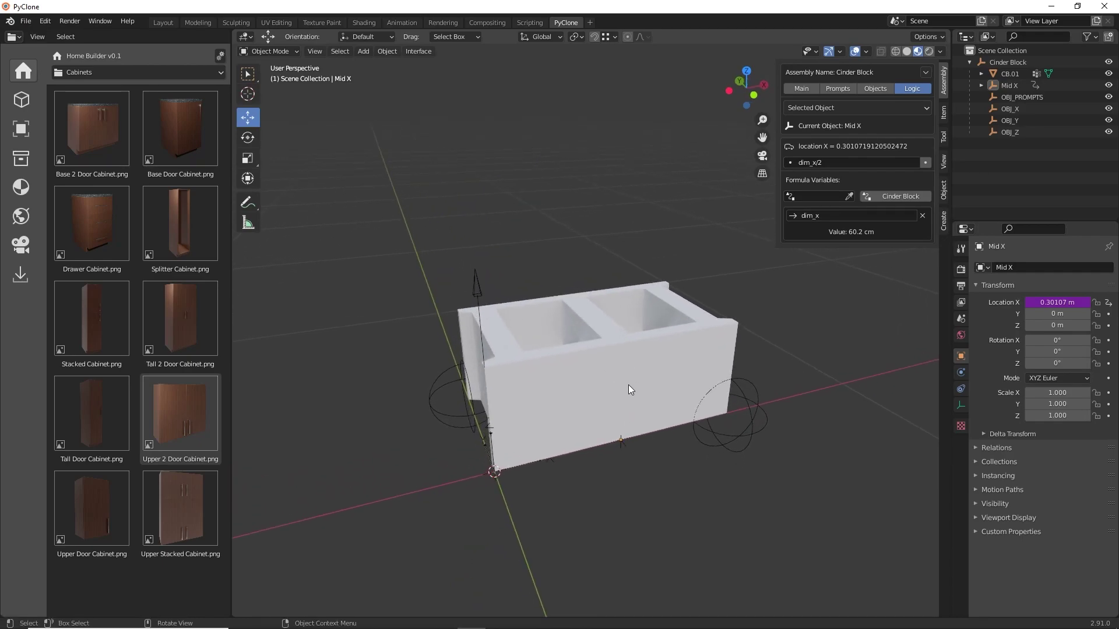
left_click(595, 380)
scroll(600, 362, "up", 2)
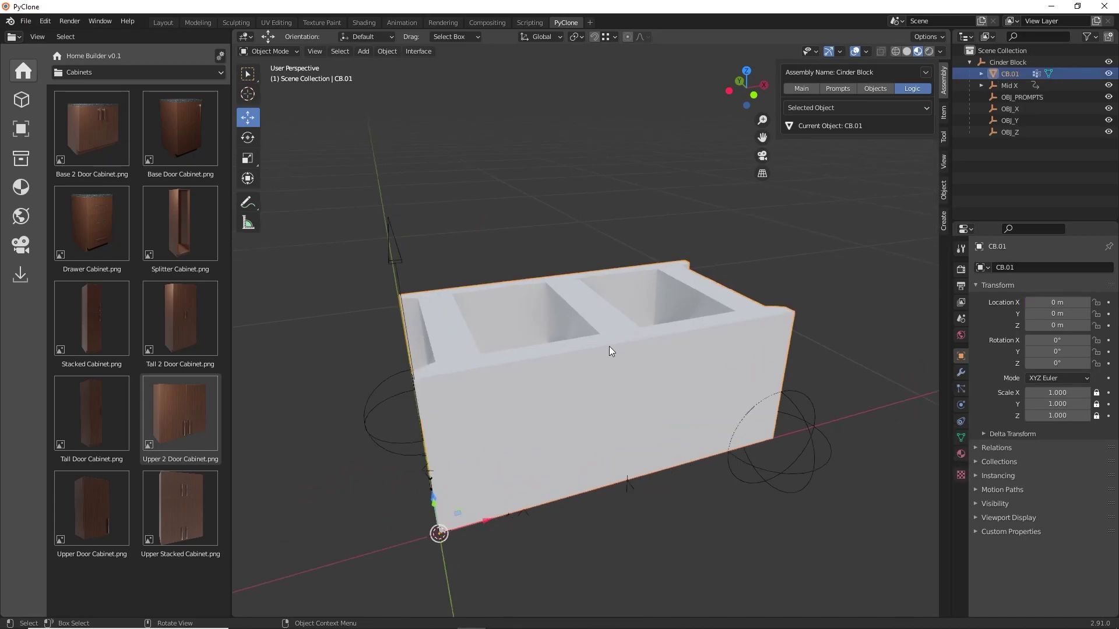
left_click(871, 88)
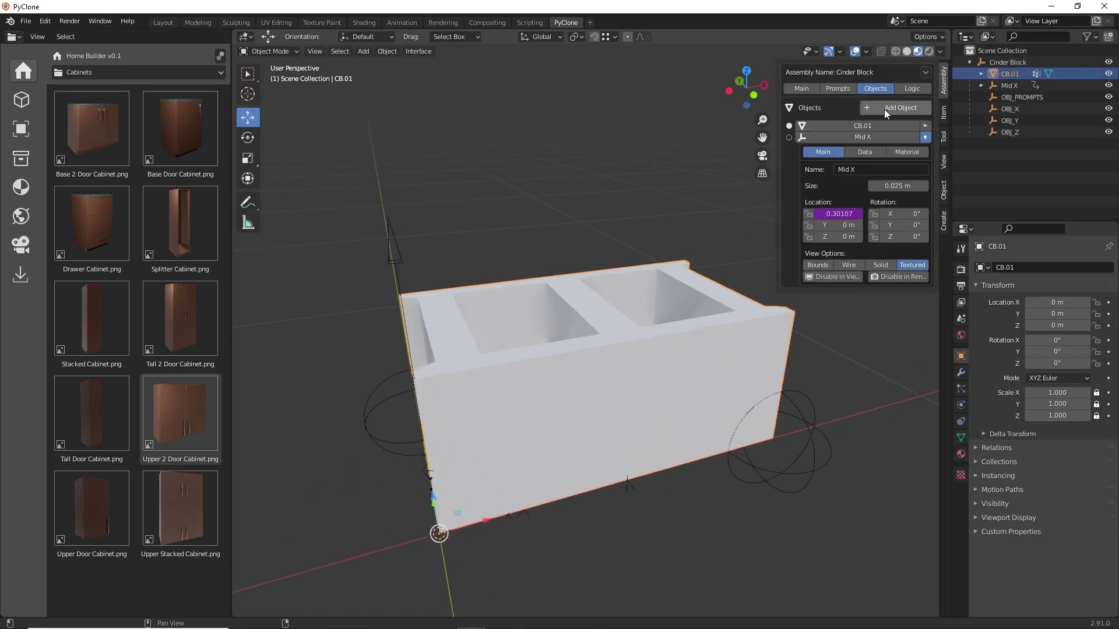
left_click(925, 126)
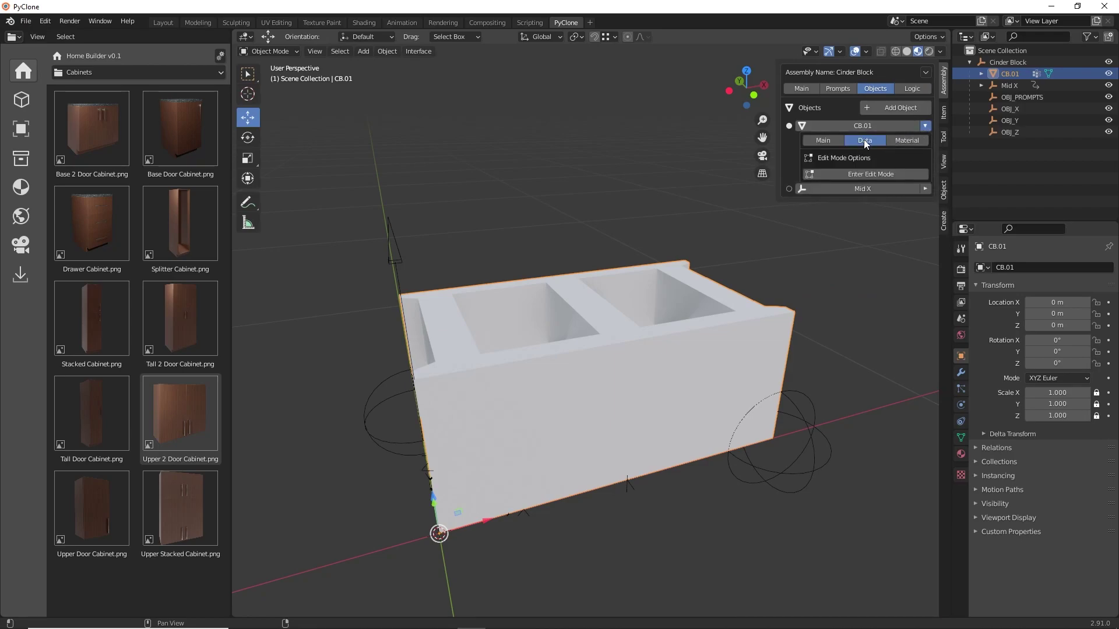
left_click(866, 174)
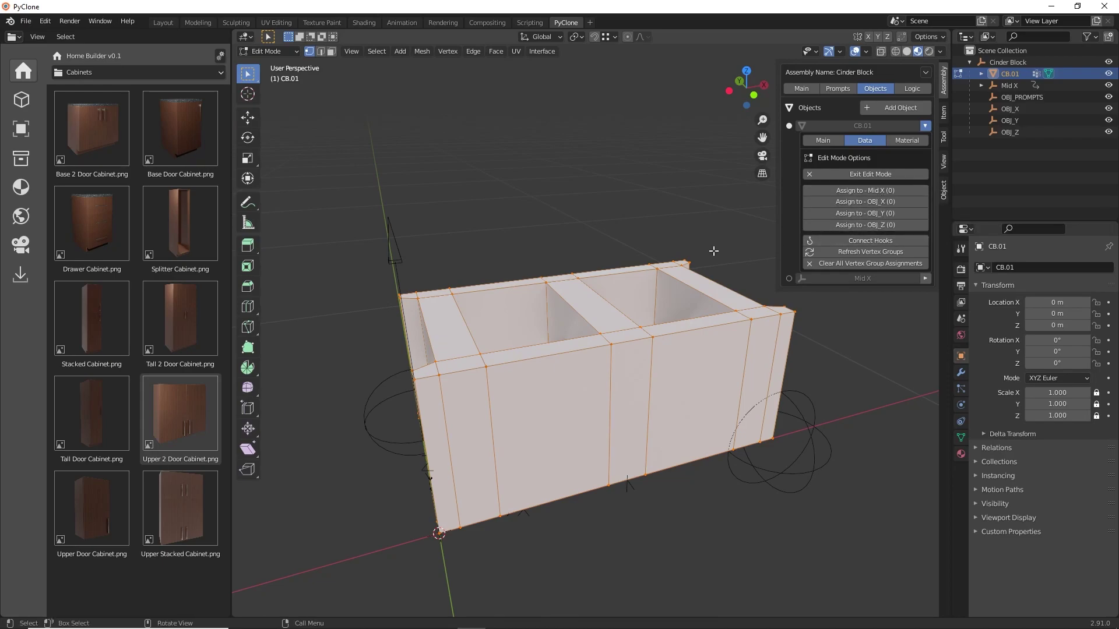
scroll(711, 250, "down", 1)
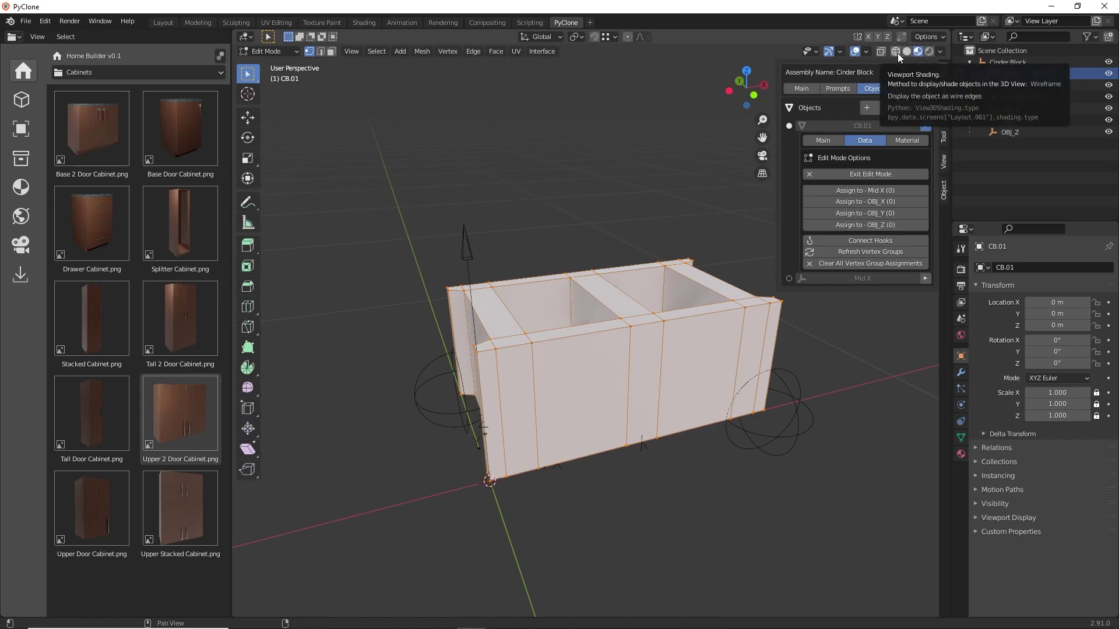
left_click(897, 53)
mouse_move(687, 175)
middle_mouse_down("shift")
mouse_move(617, 176)
mouse_move(661, 200)
middle_mouse_up("shift")
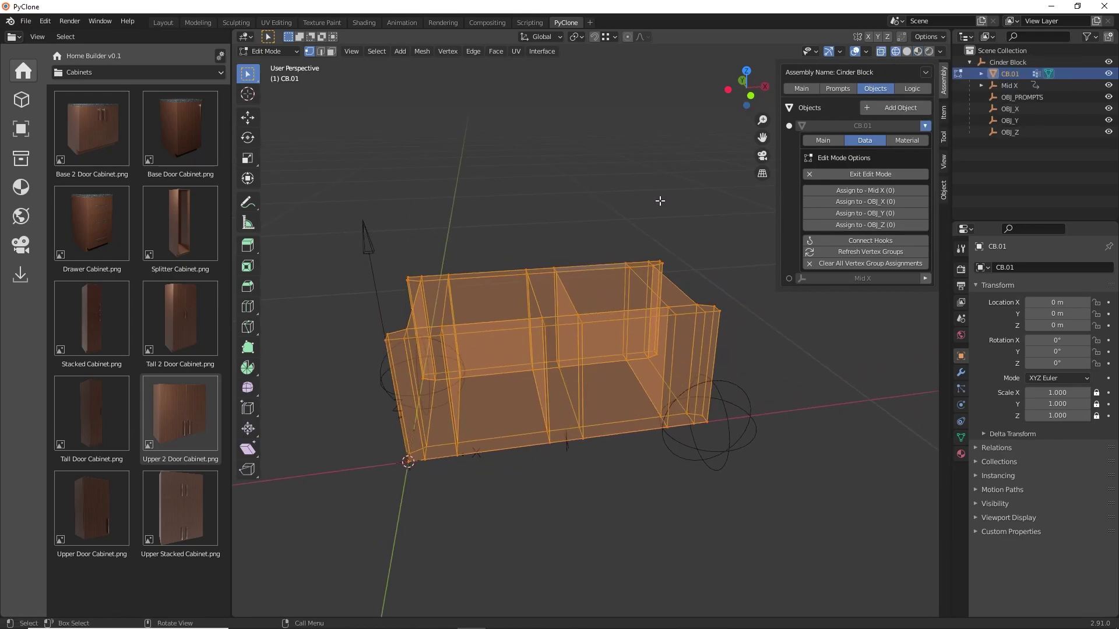
Select all vertices at the block's far X end and assign them to the OBJ_X vertex group.
left_click(693, 251)
left_click_drag(610, 220, 754, 470)
middle_click_drag(699, 358, 722, 347)
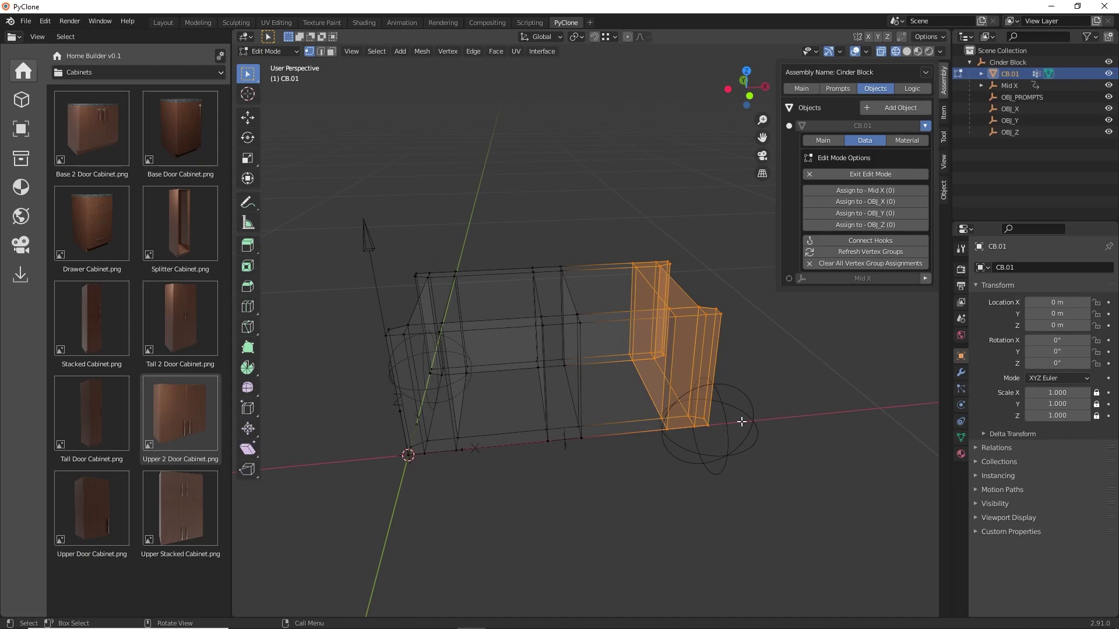
left_click(862, 202)
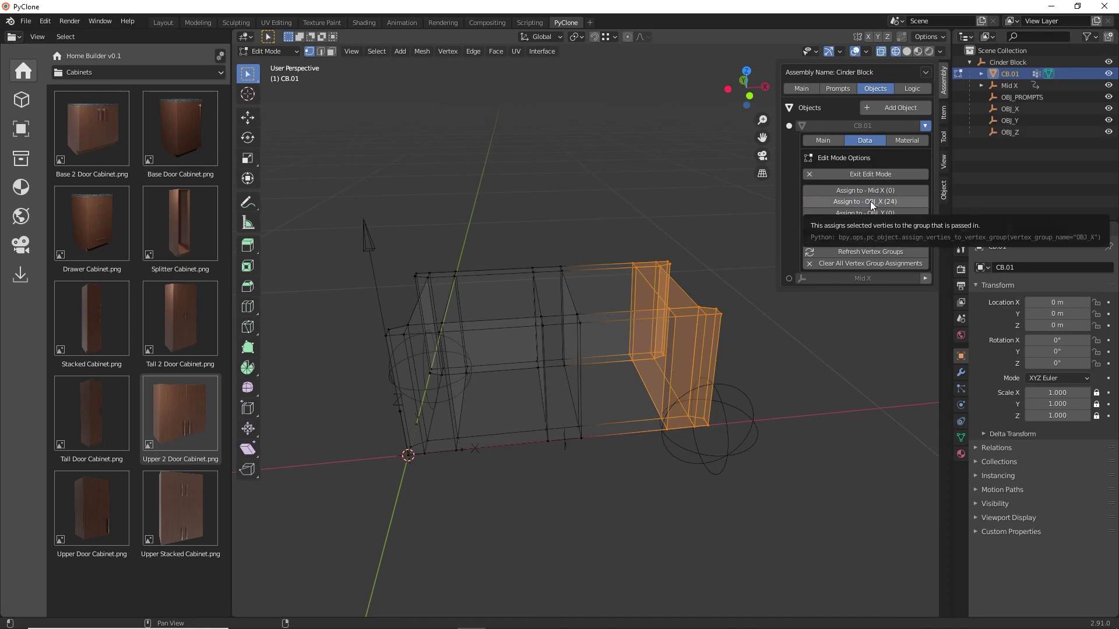
Select the vertices of the block's middle web and assign them to the Mid X group.
middle_click_drag(722, 343, 711, 344)
left_click_drag(514, 223, 609, 472)
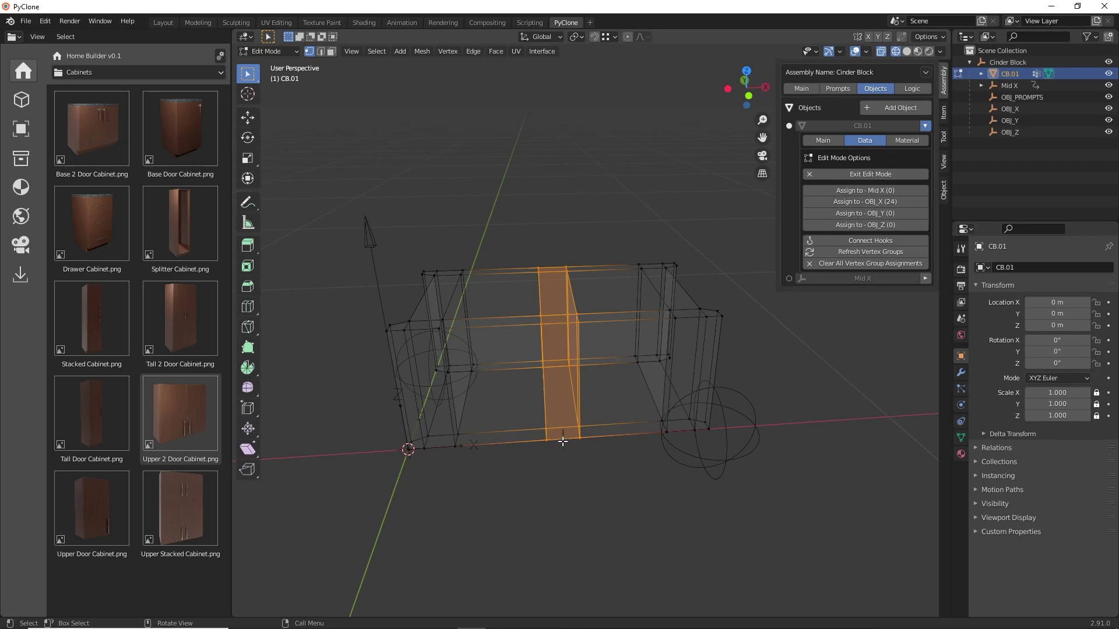
left_click(851, 195)
Select the vertices along the block's back wall and assign them to the OBJ_Y group.
middle_click_drag(600, 303, 614, 374)
left_click(370, 140)
left_click_drag(342, 124, 723, 262)
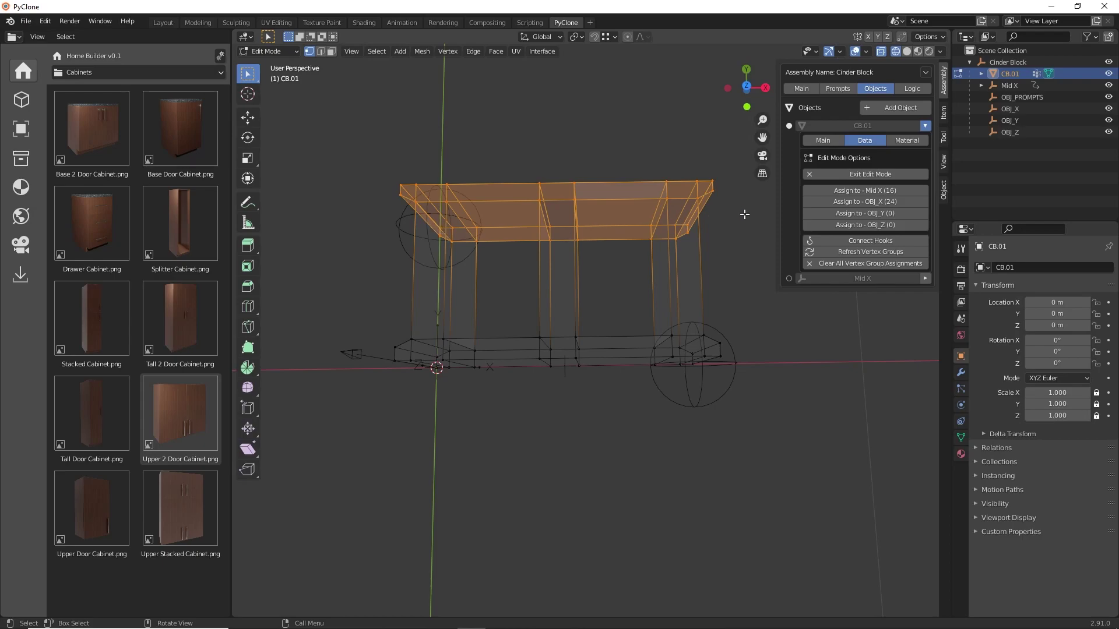
left_click(851, 214)
Select all vertices on the block's upper face and assign them to the OBJ_Z group.
middle_click_drag(584, 259, 381, 253)
left_click_drag(370, 257, 742, 329)
left_click(860, 228)
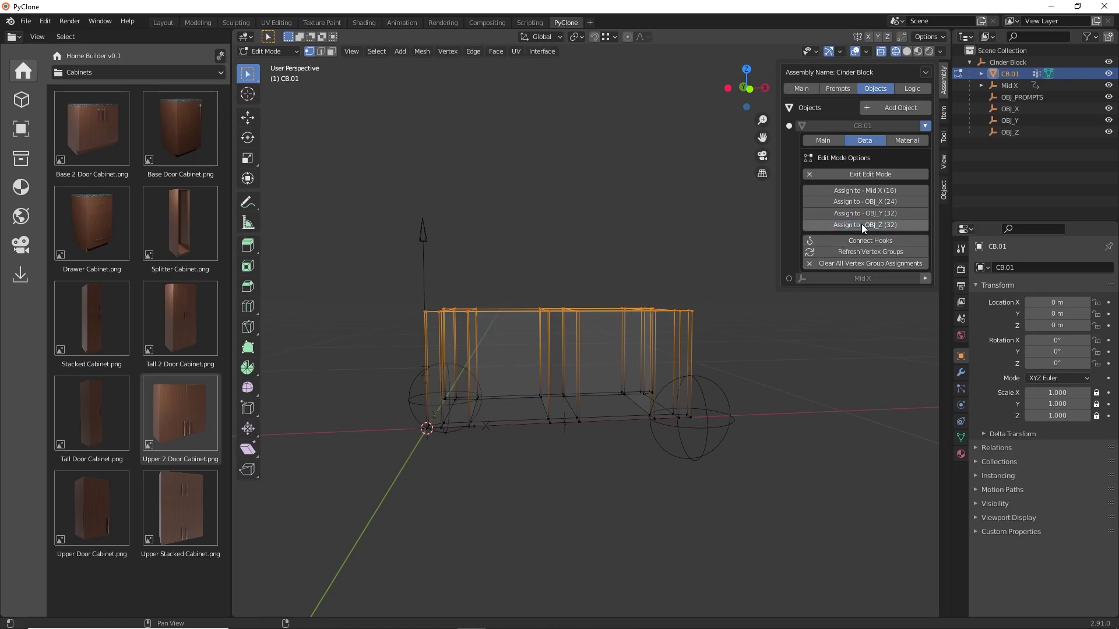
Connect the hooks for the assigned vertex groups and return the viewport to solid shading.
left_click(865, 239)
middle_click_drag(585, 320, 697, 383)
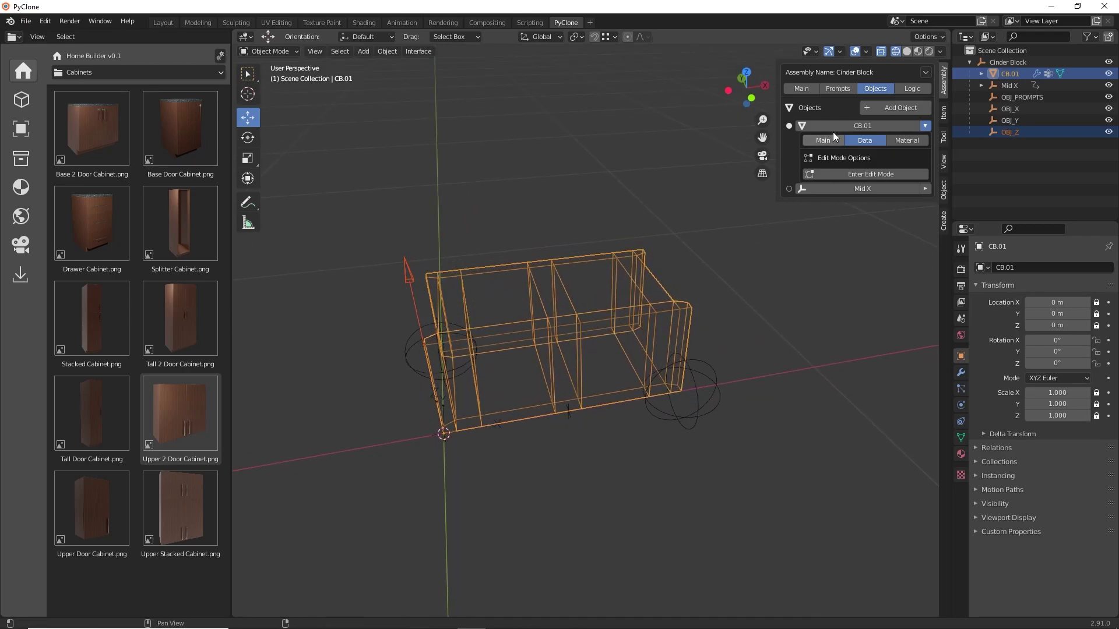
key("shift+z")
Test the hooks by moving the assembly's dimension empties and checking how the block mesh follows.
left_click(696, 411)
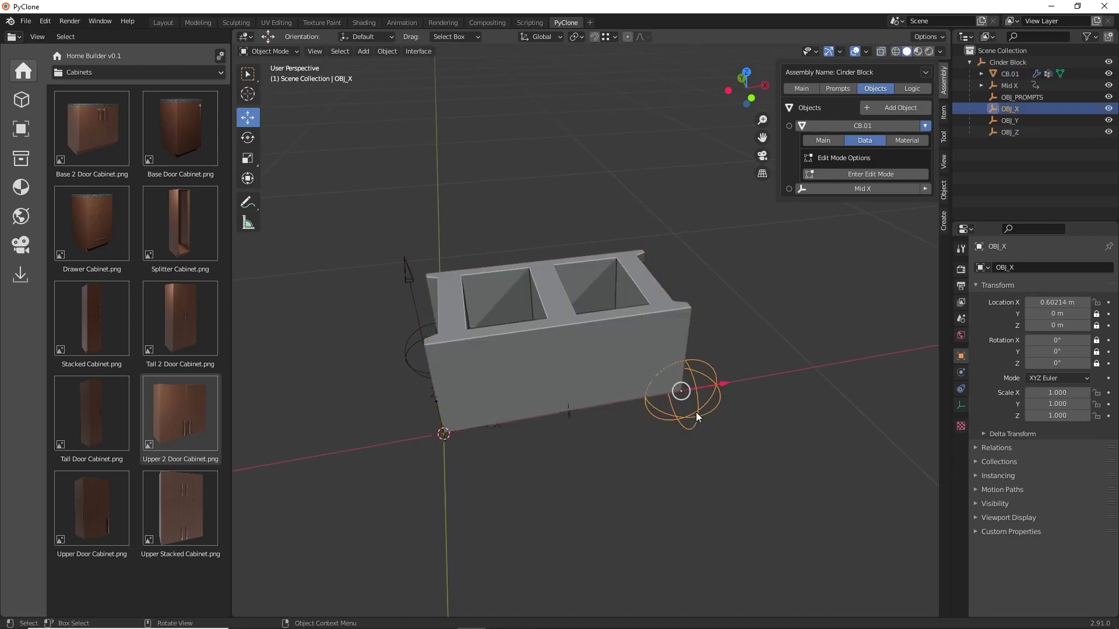
mouse_move(726, 383)
left_mouse_down()
mouse_move(778, 373)
mouse_move(691, 388)
mouse_move(726, 383)
left_mouse_up()
middle_click_drag(464, 412, 378, 428)
left_click(399, 399)
left_click_drag(388, 378, 431, 299)
left_click(437, 311)
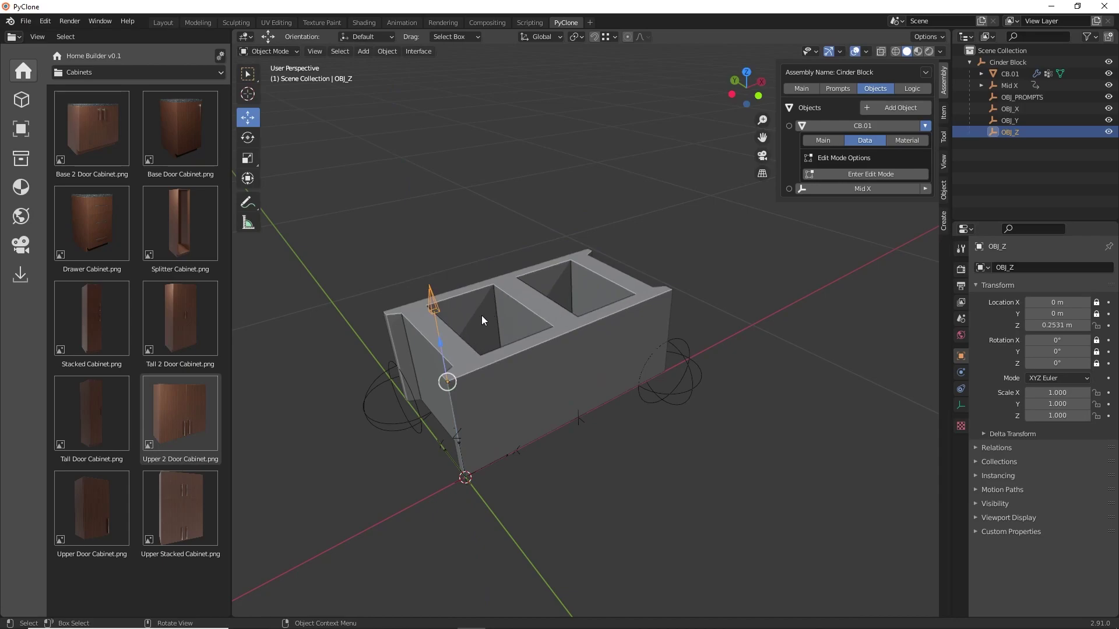
middle_click_drag(516, 324, 510, 313)
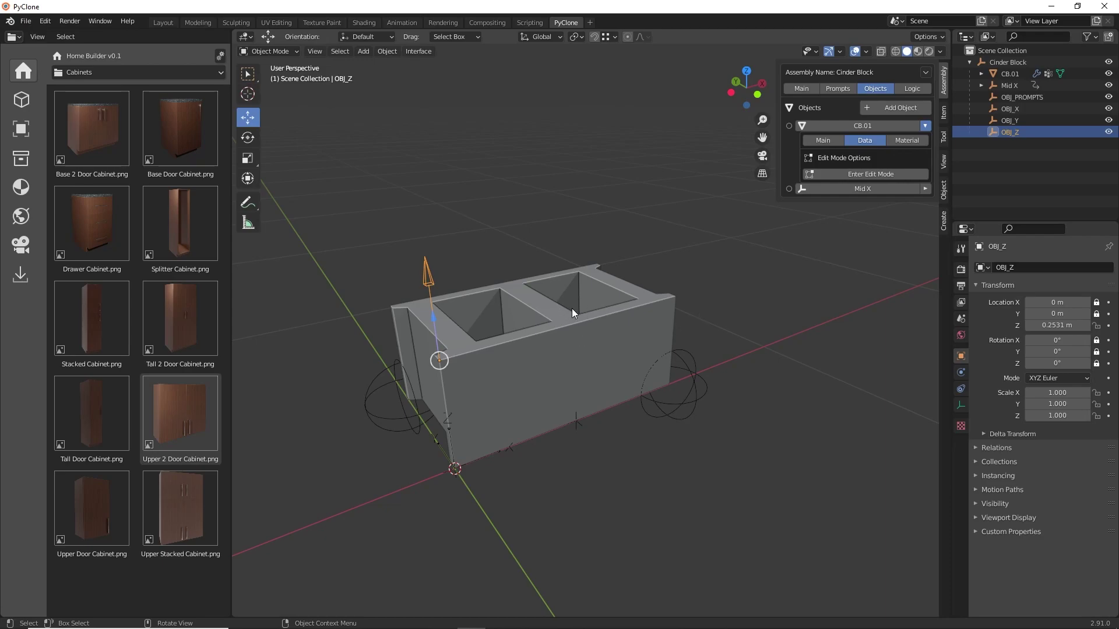
Add a Quantity prompt named Block Height Qty to the Cinder Block assembly.
left_click(831, 87)
left_click(821, 108)
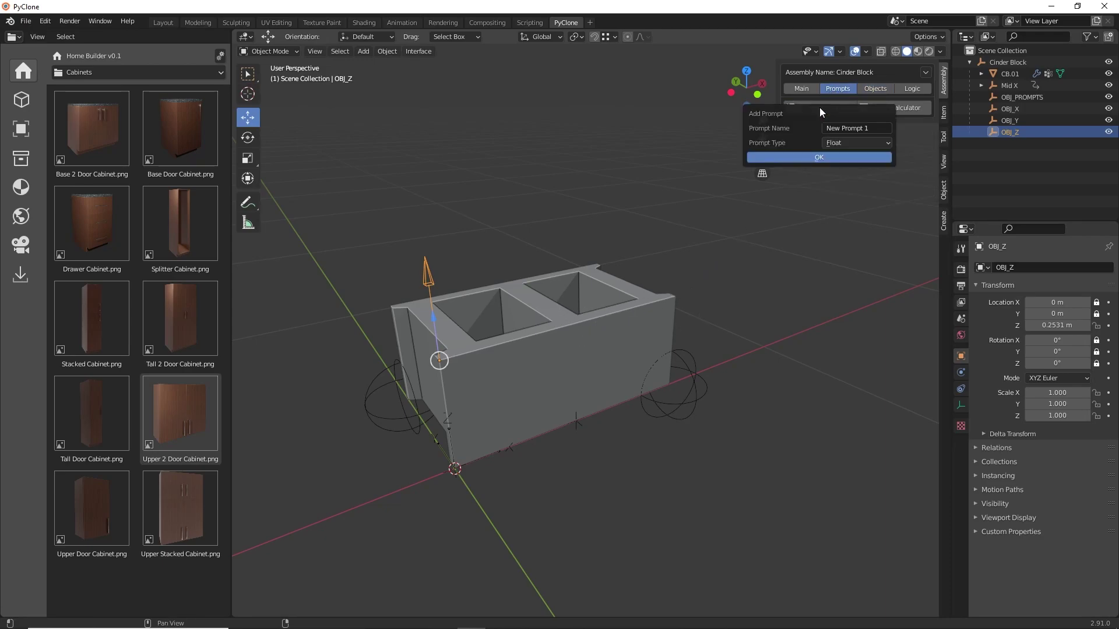
left_click(841, 142)
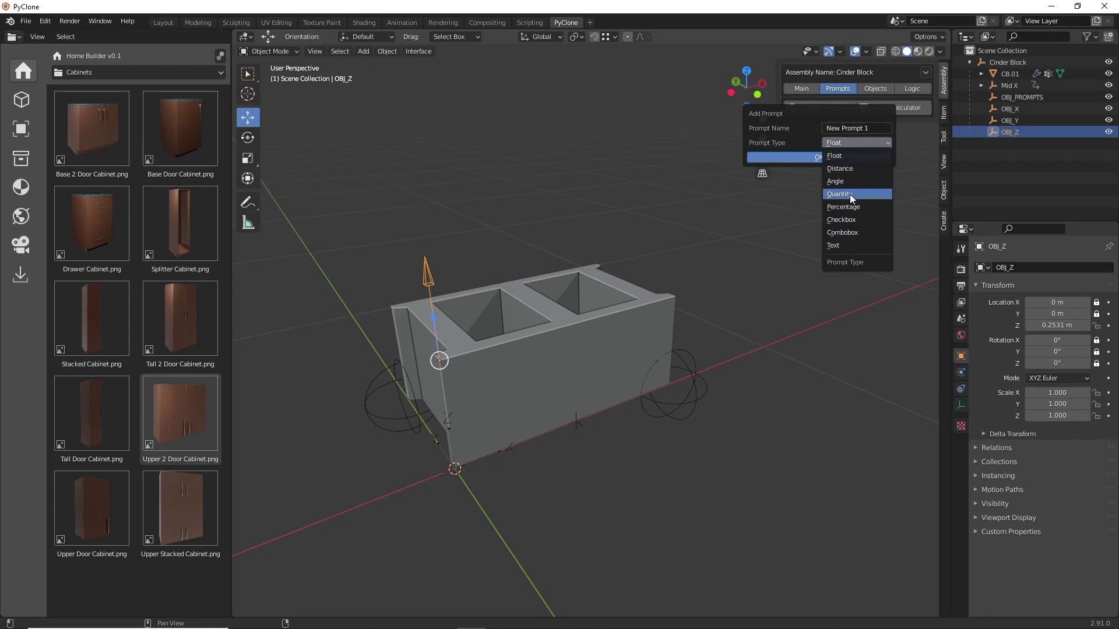
left_click(849, 194)
left_click(841, 130)
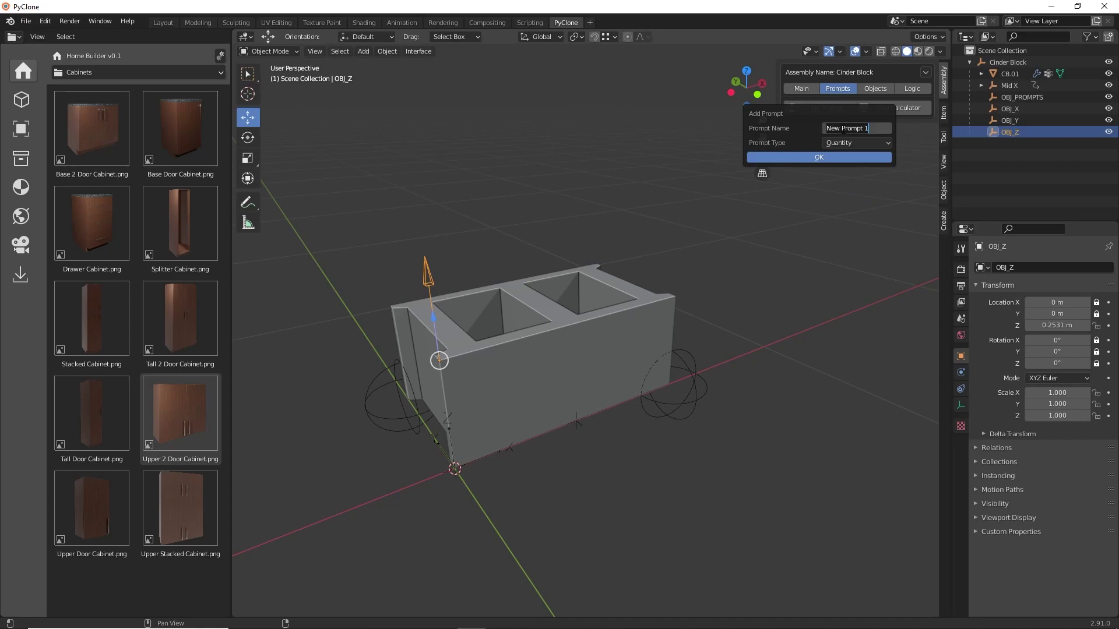
type("Block Height O")
type("ty")
key("Return")
left_click(806, 158)
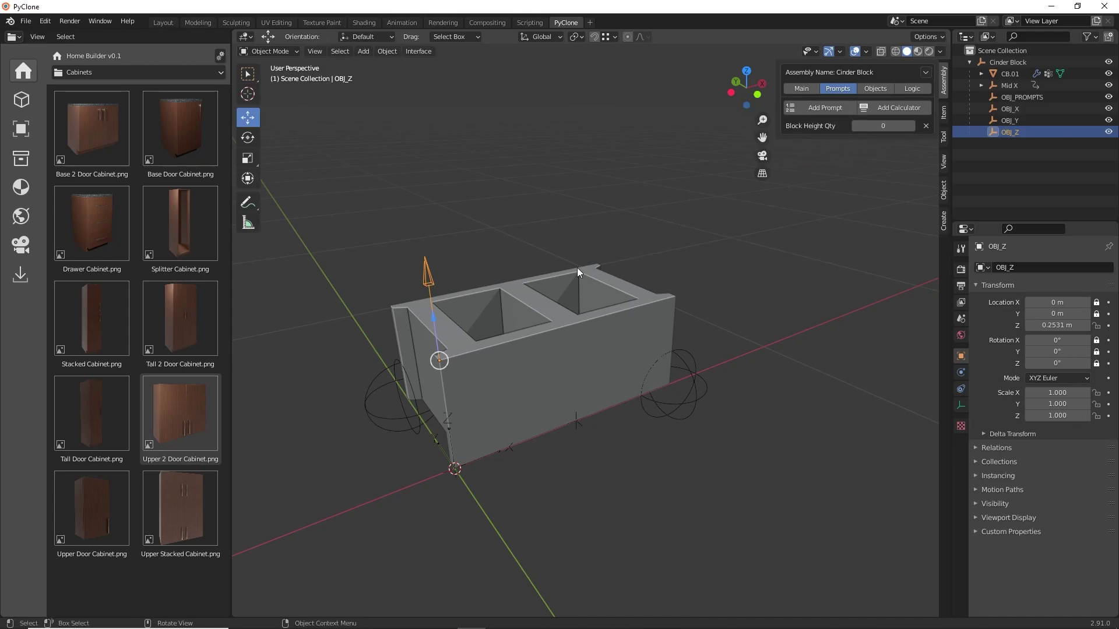
Add a second Quantity prompt named Block Length Qty to the assembly.
scroll(553, 268, "up", 2, "shift")
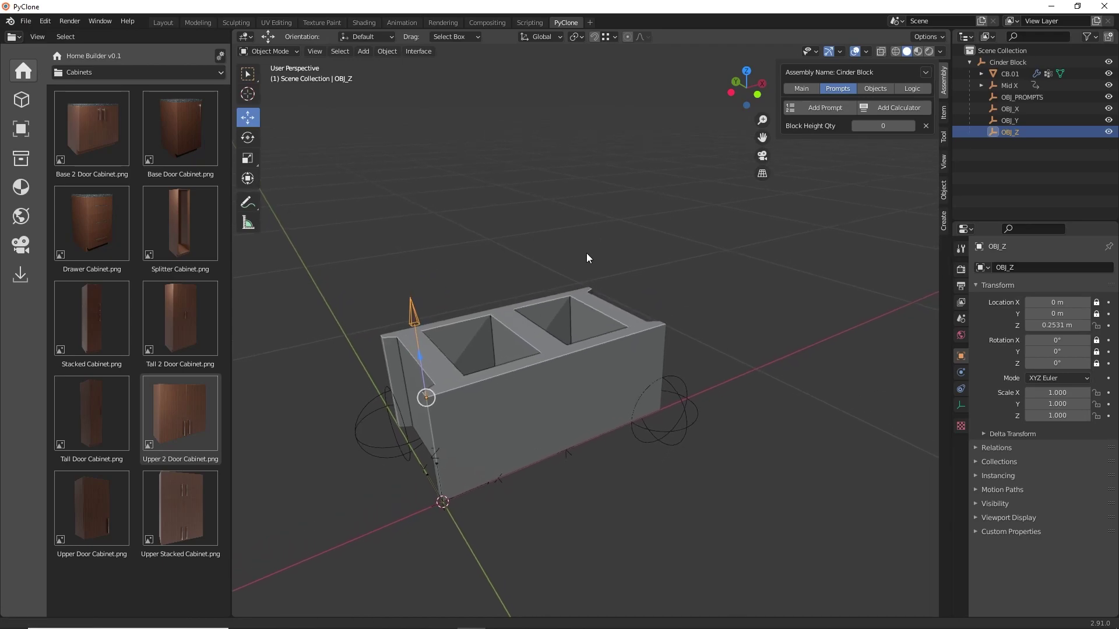
left_click(822, 109)
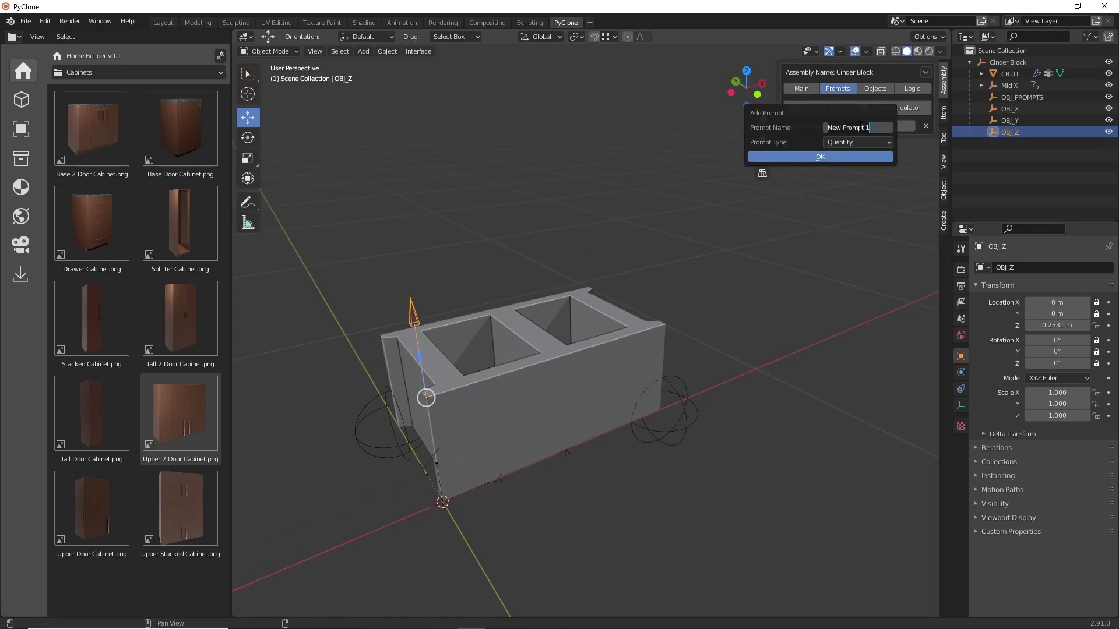
type("Block Length Qty")
key("Return")
left_click(813, 155)
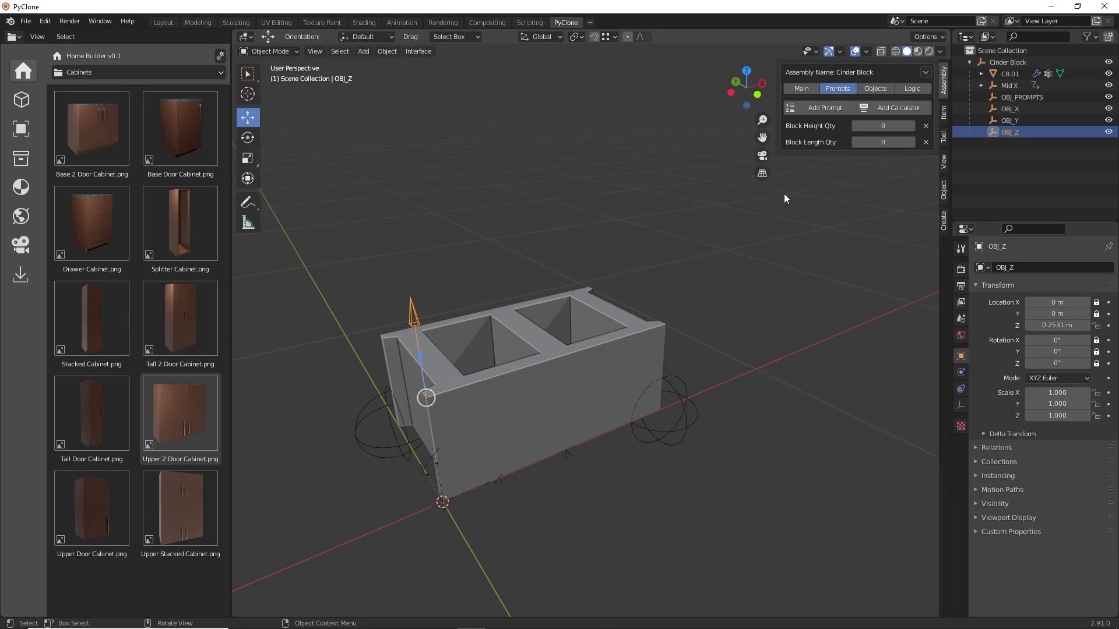
Add a third Quantity prompt named Total Block Qty to the assembly.
left_click(822, 109)
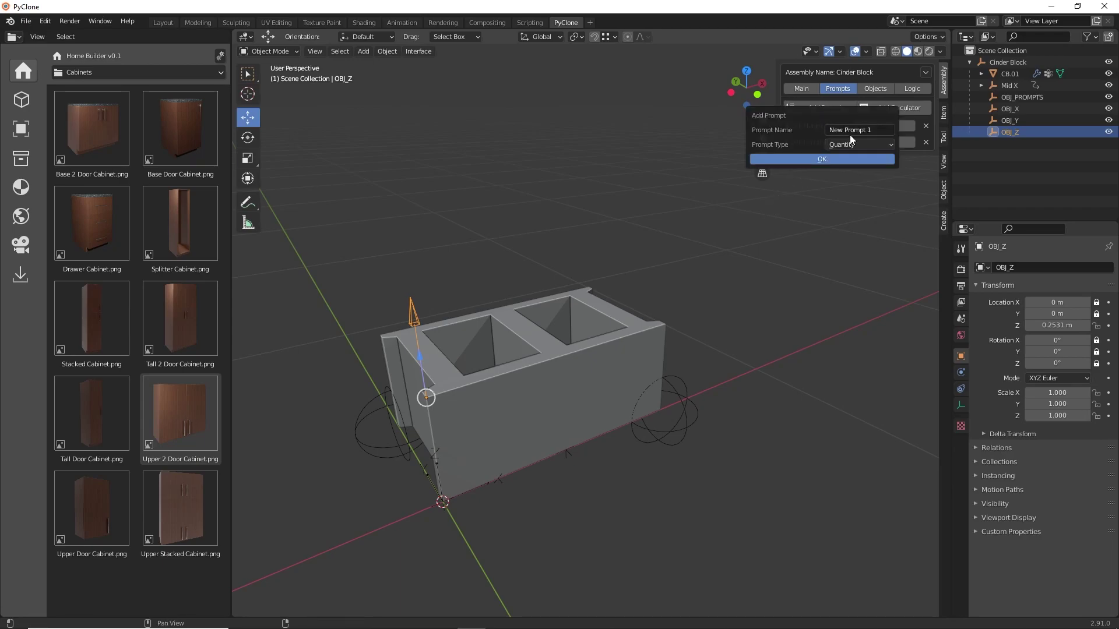
type("Total ")
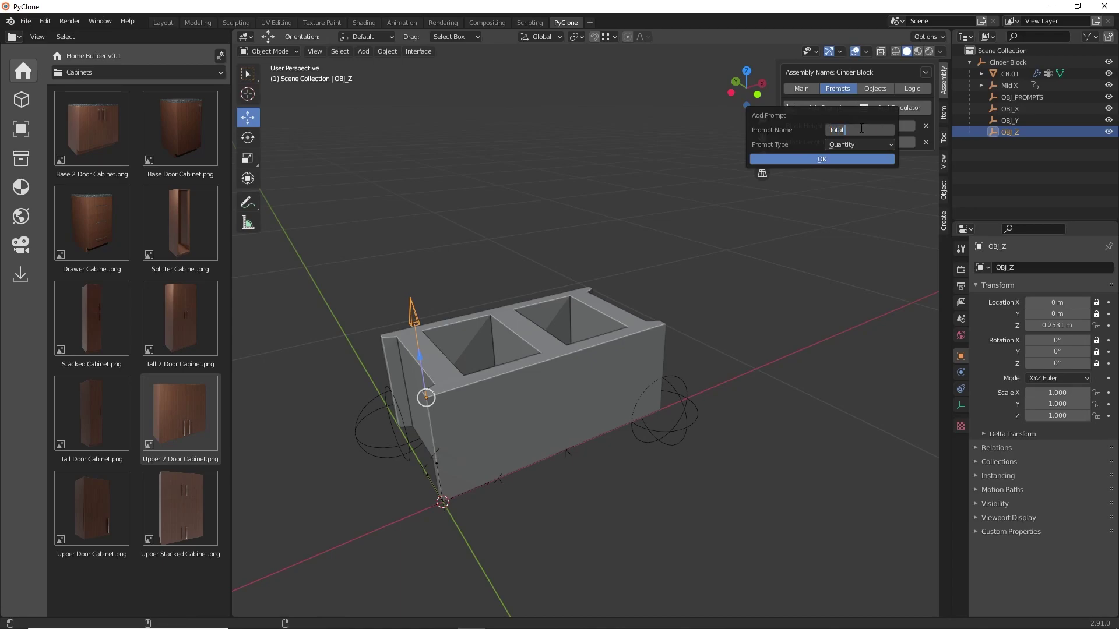
type("Block Qty")
key("Return")
left_click(818, 159)
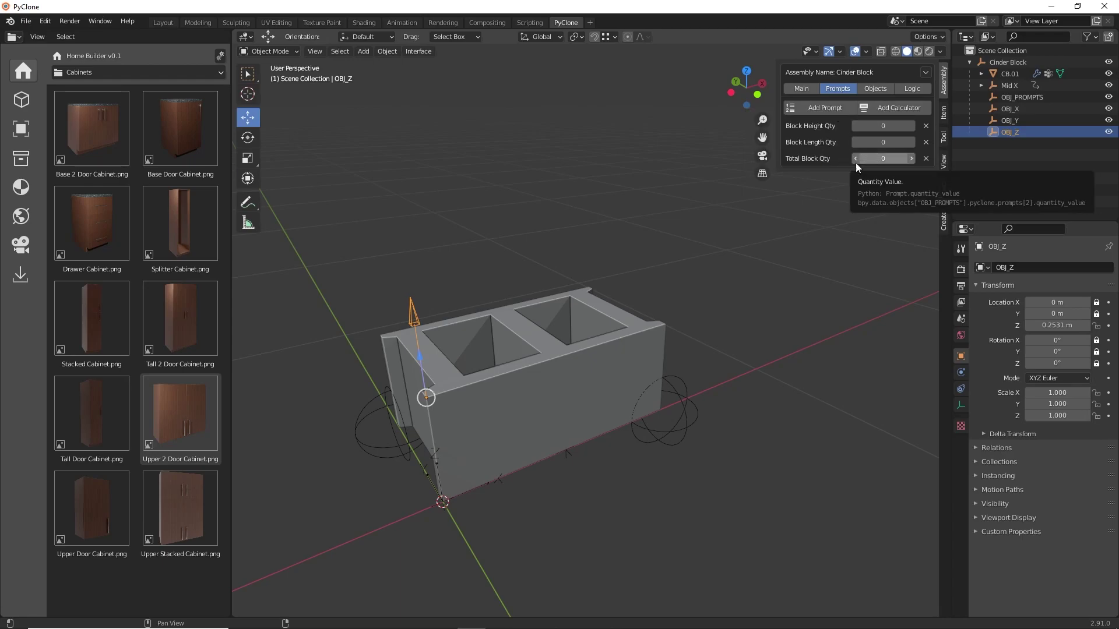
Collapse the four hook modifiers on CB.01 and add an Array modifier to the block.
left_click(583, 320)
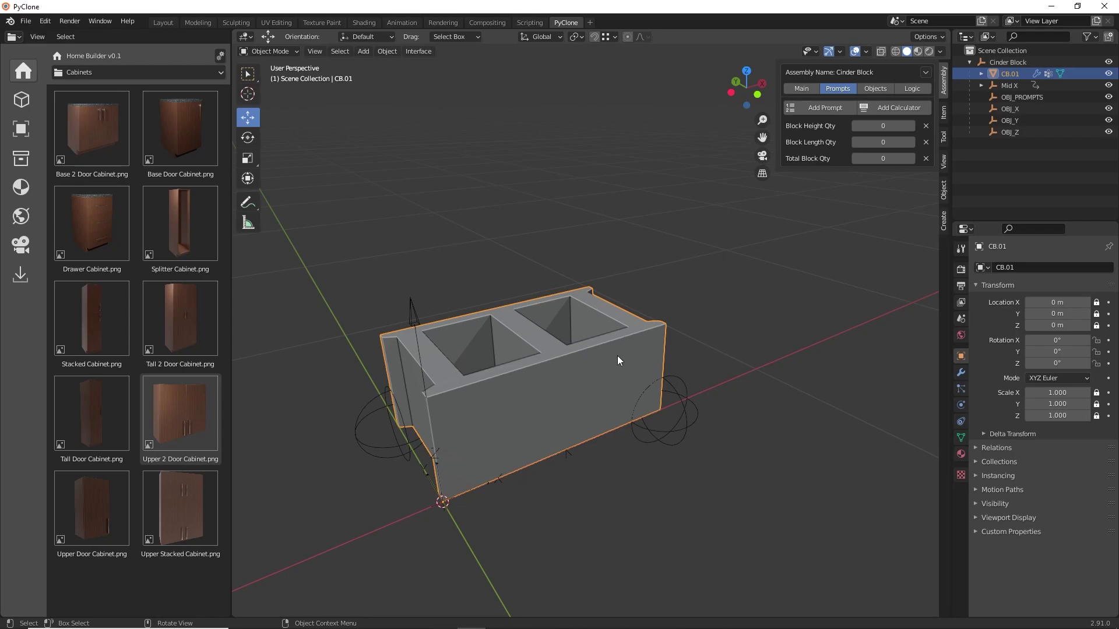
left_click(961, 372)
left_click(977, 287)
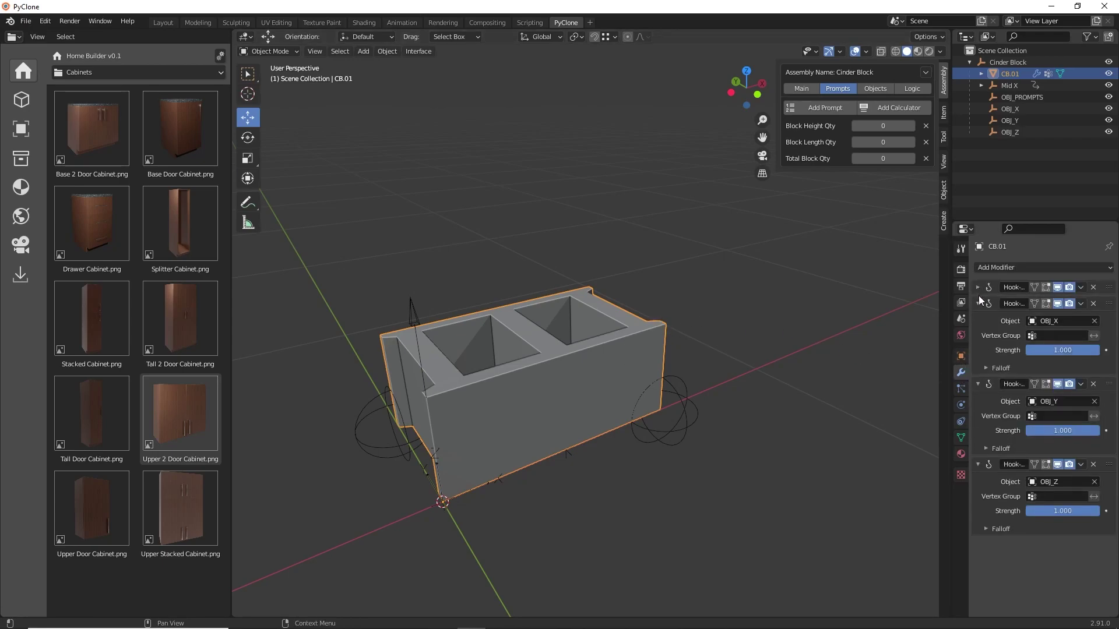
left_click(978, 304)
left_click(977, 320)
left_click(978, 336)
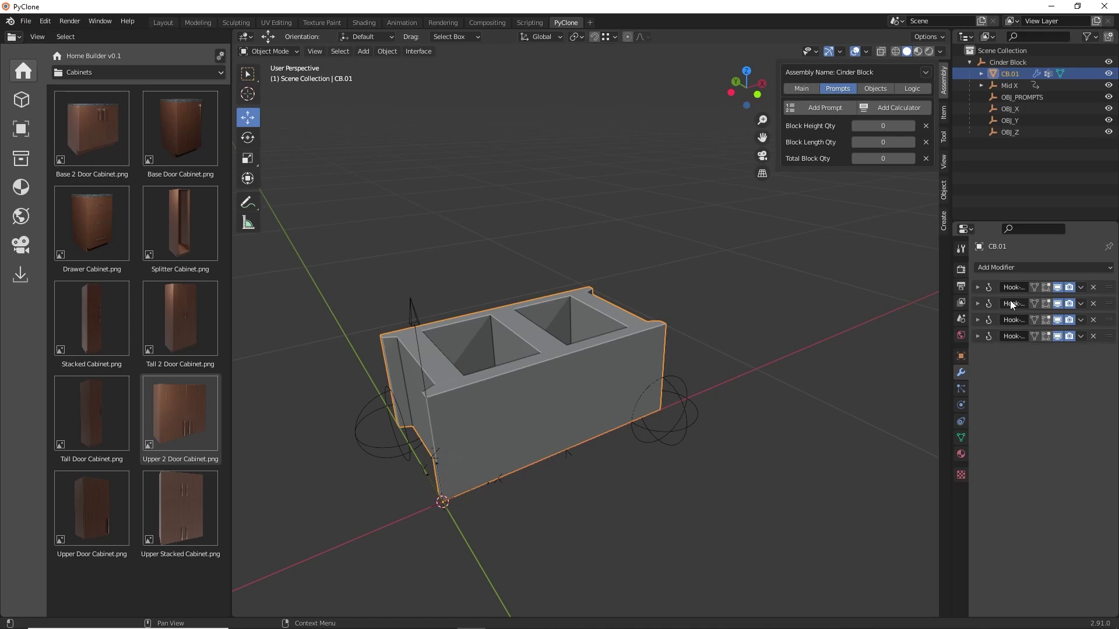
left_click(1012, 267)
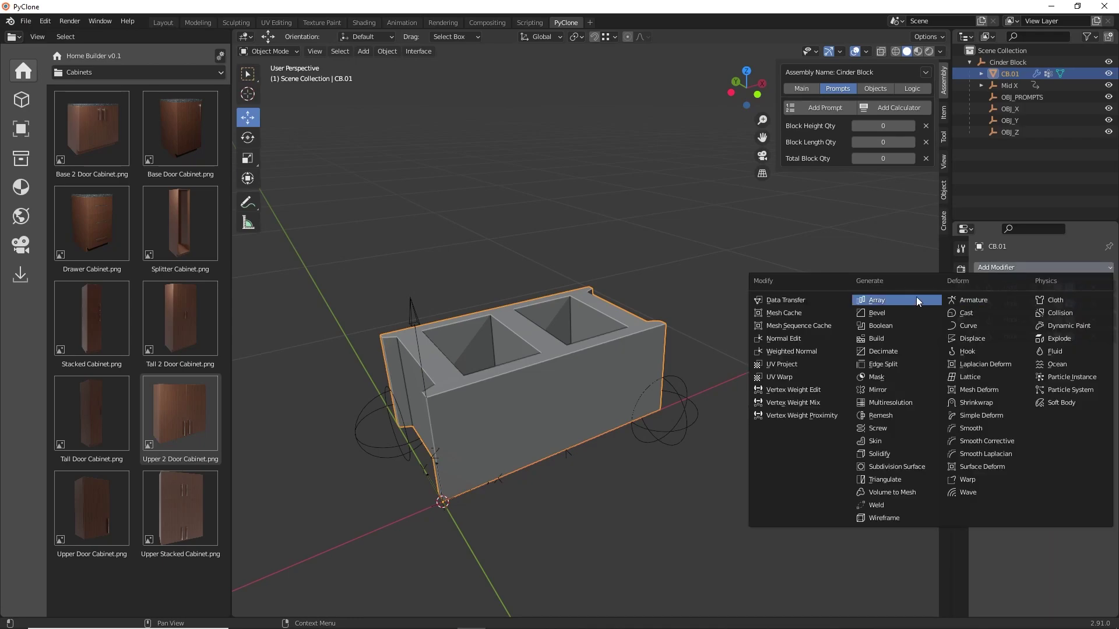
left_click(887, 299)
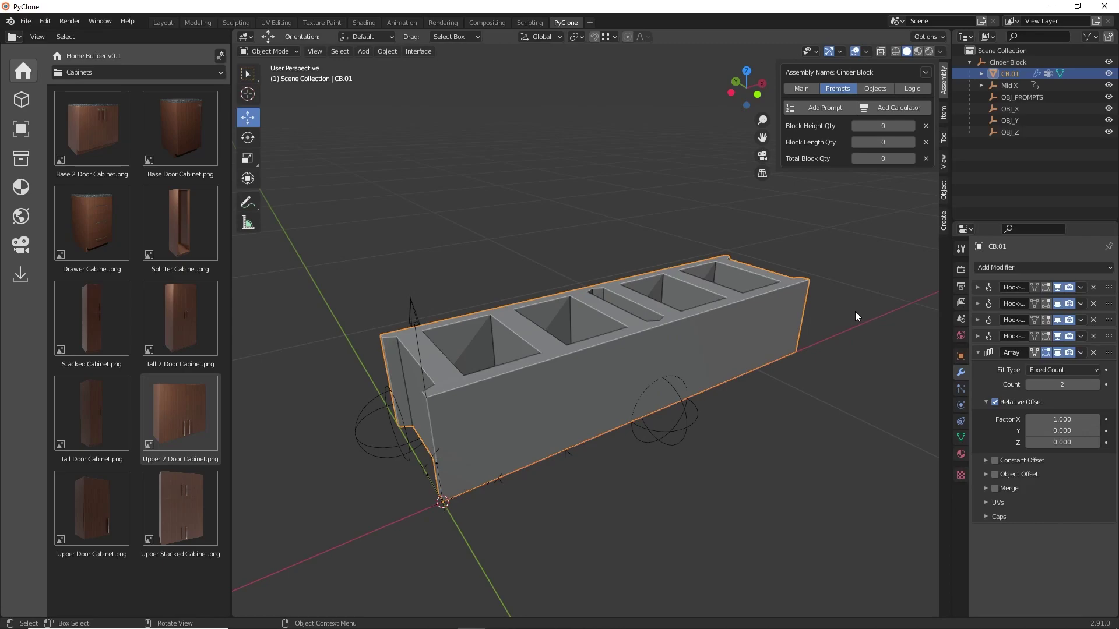
Set the Array modifier's count to 4.
scroll(781, 319, "down", 4)
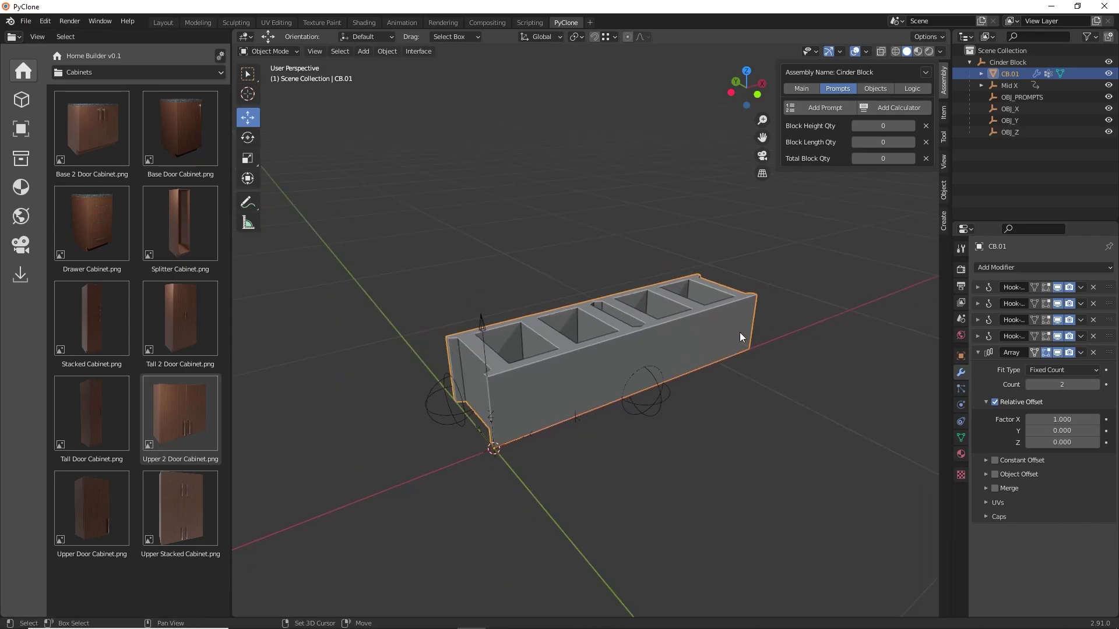
left_click(1096, 385)
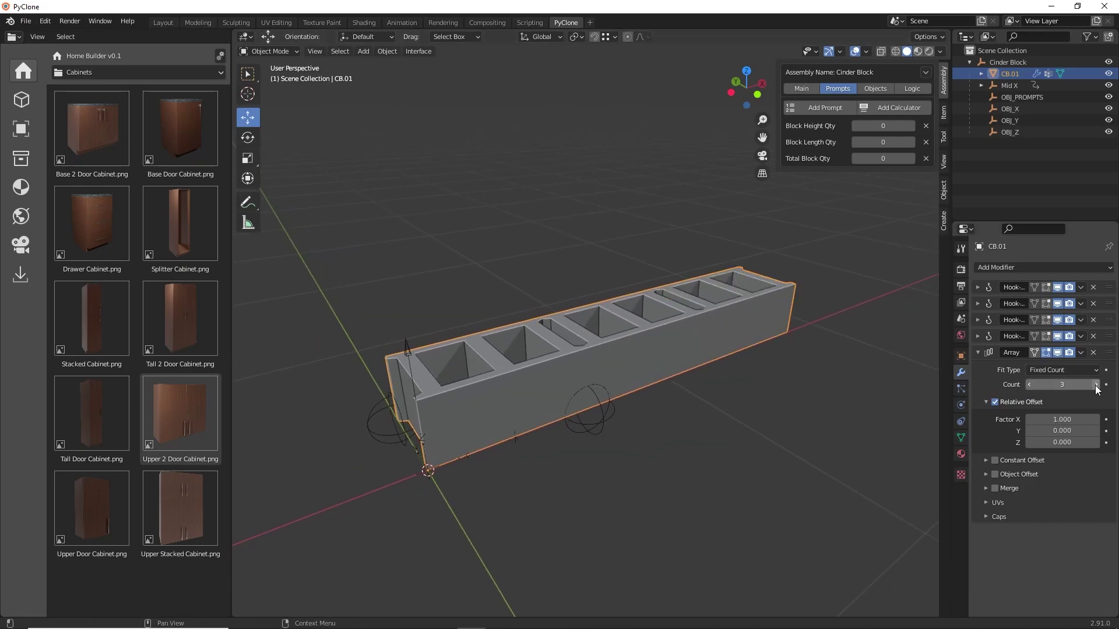
left_click(1097, 385)
left_click(1096, 386)
left_click(1029, 385)
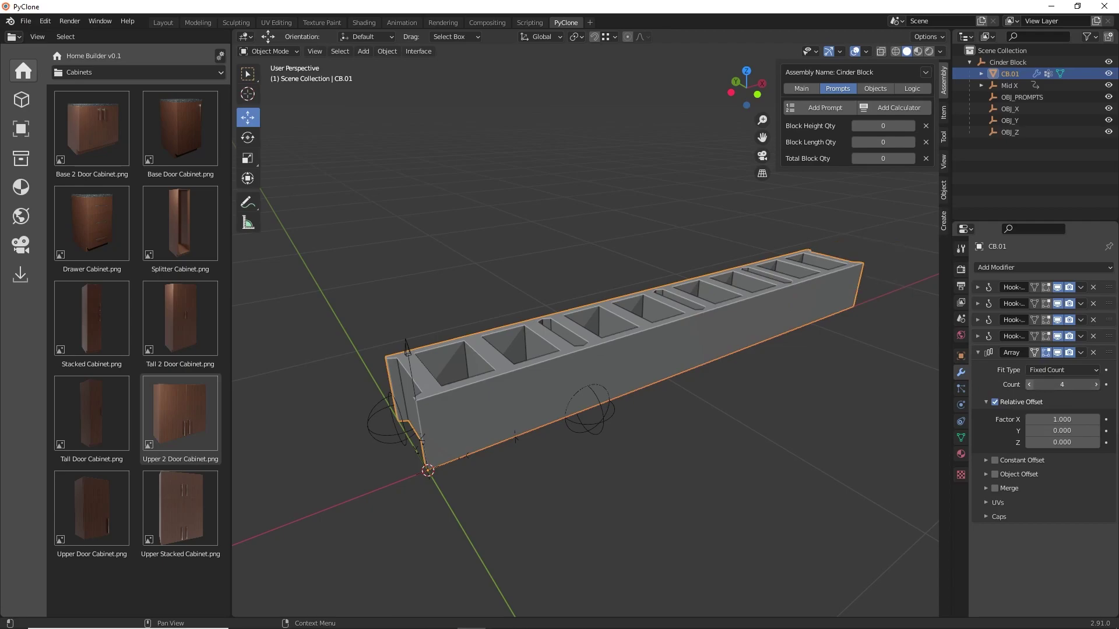
Set the Array modifier's count to 3 and add a driver to that count.
left_click(1029, 385)
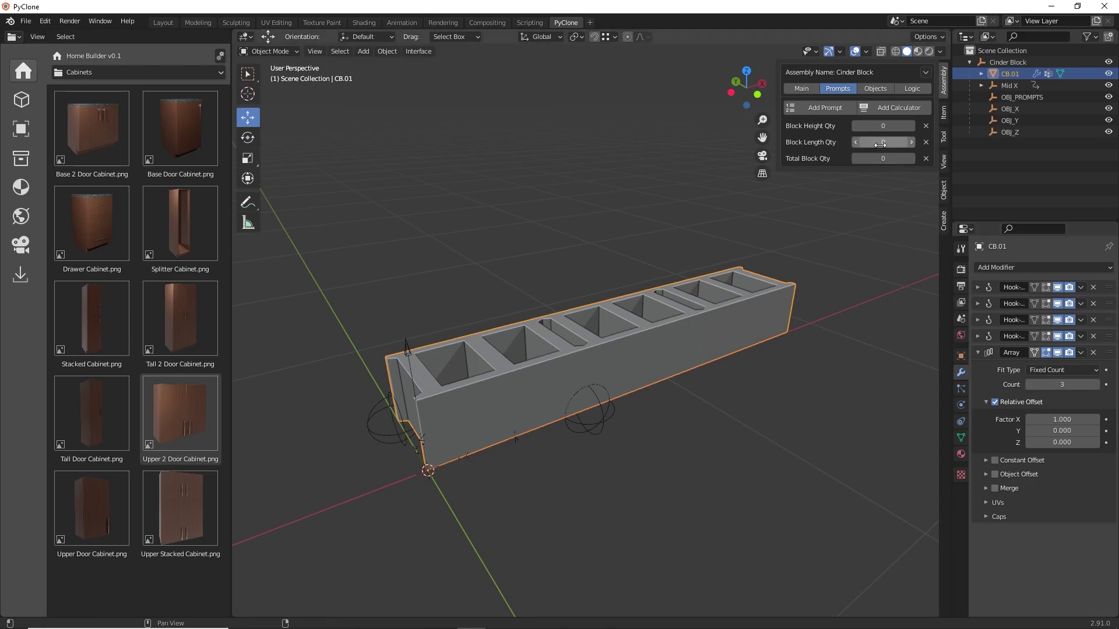
right_click(1060, 385)
left_click(1038, 402)
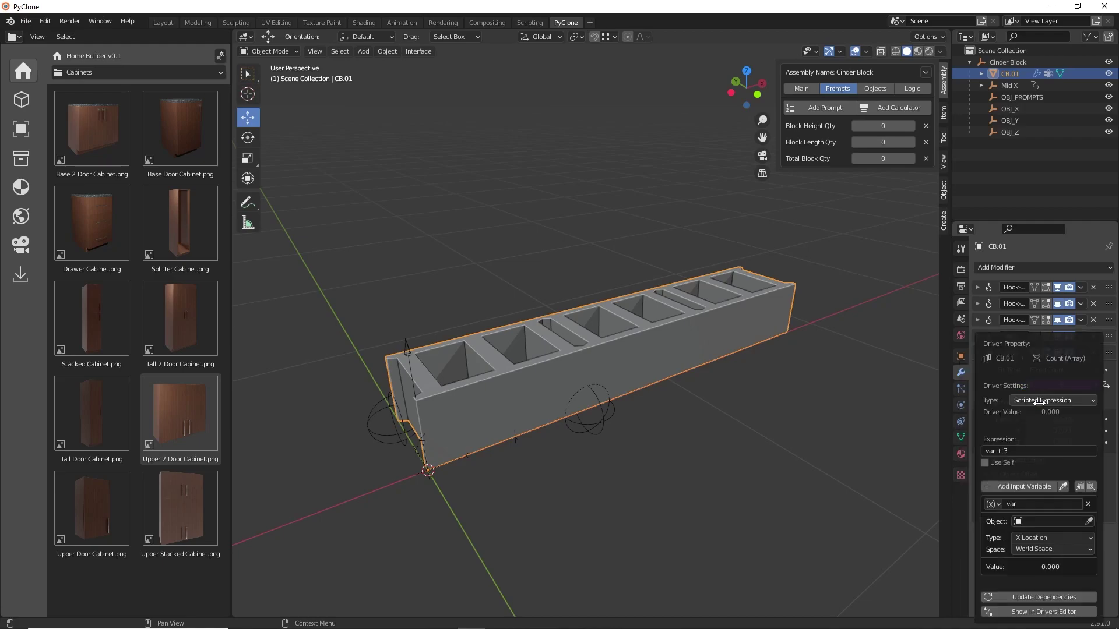
left_click(912, 392)
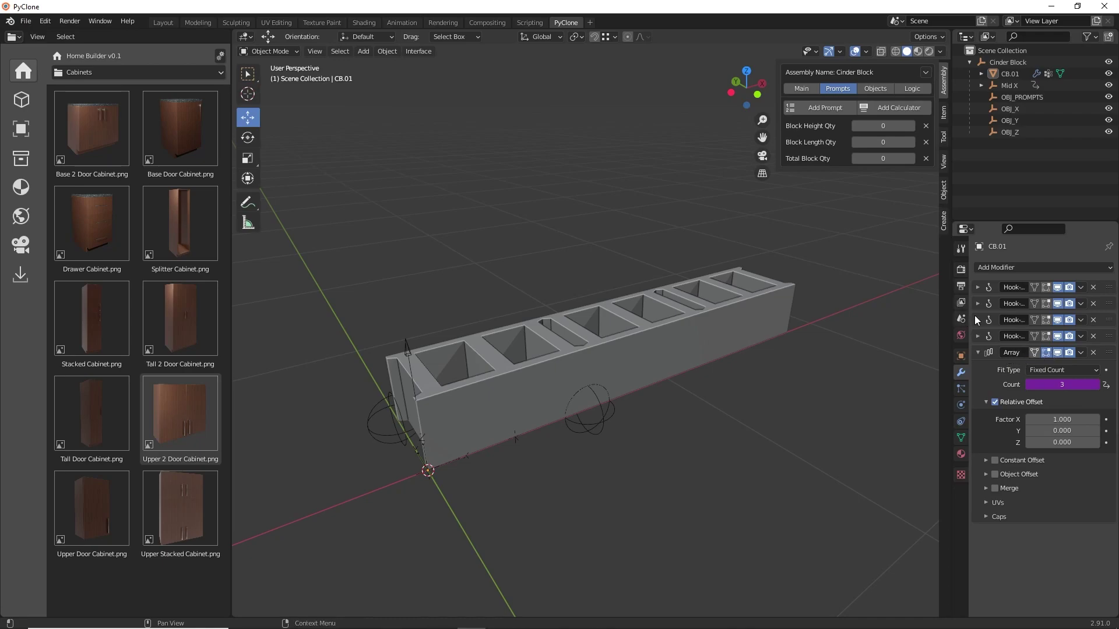
Add a second Array modifier to CB.01 and collapse the first one.
left_click(1013, 266)
left_click(898, 301)
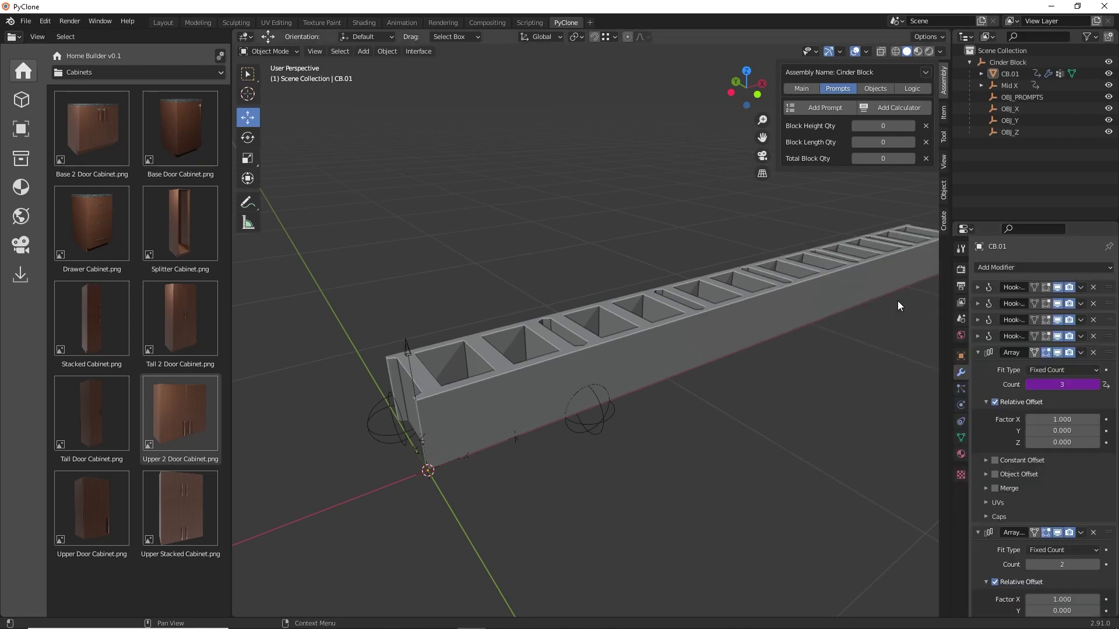
left_click(979, 352)
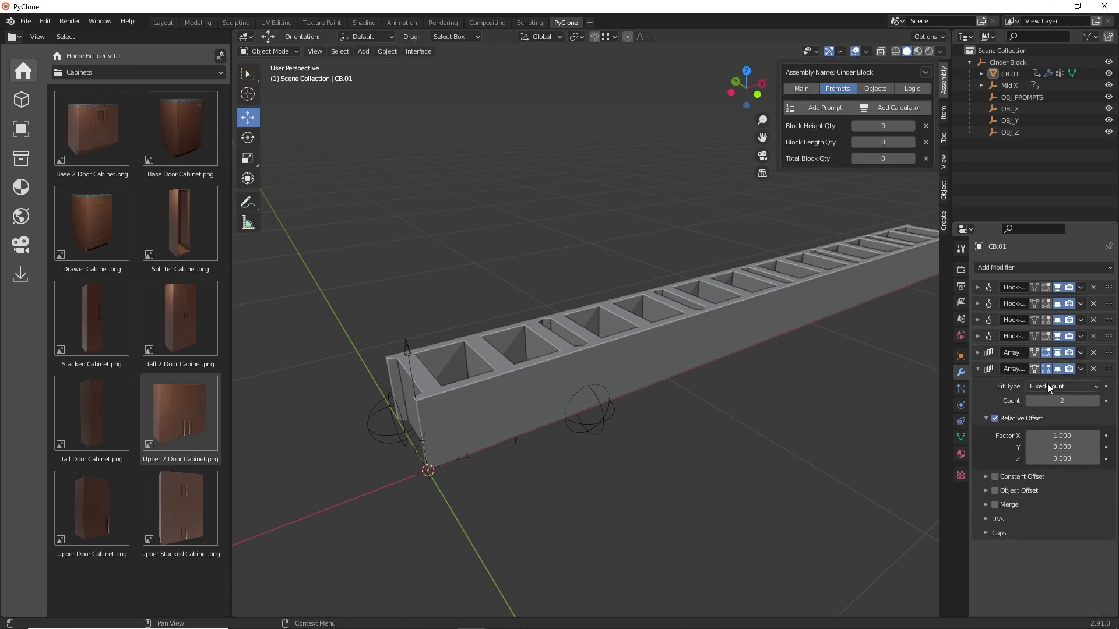
Set the second Array modifier's relative offset to 0 in X and 1 in Z to stack the blocks upward.
left_click(1059, 436)
type("0")
key("Return")
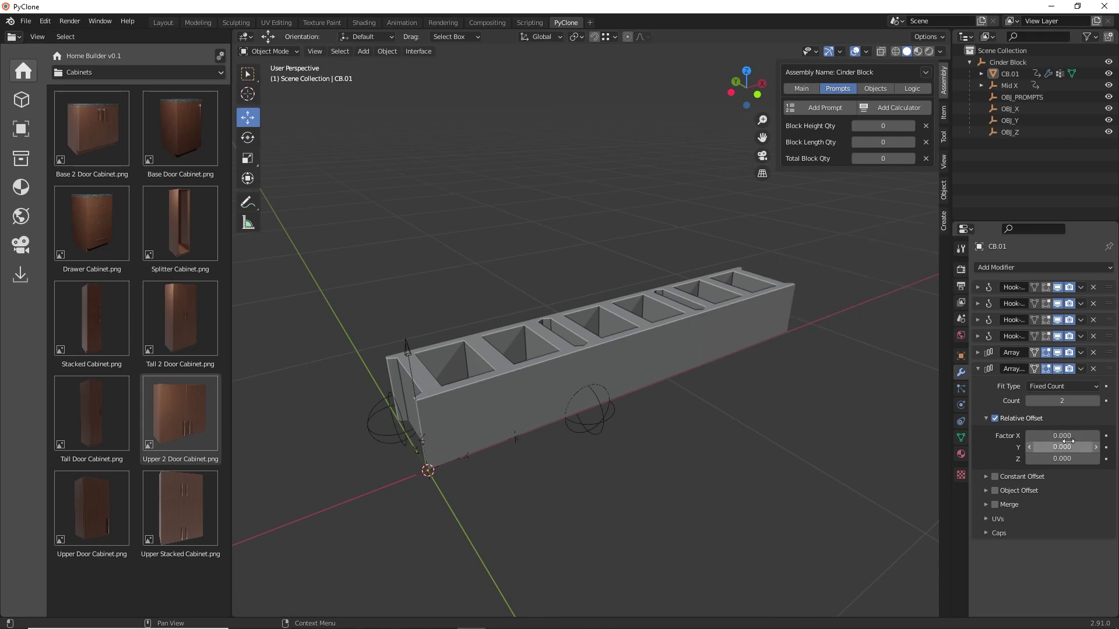
left_click(1064, 459)
type("1")
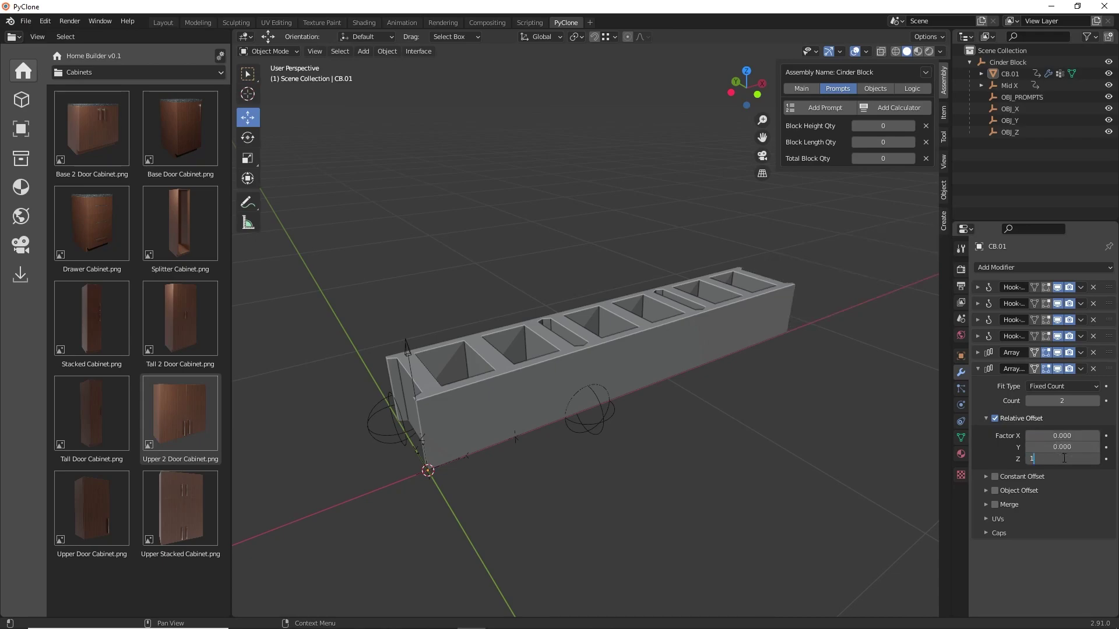
key("Return")
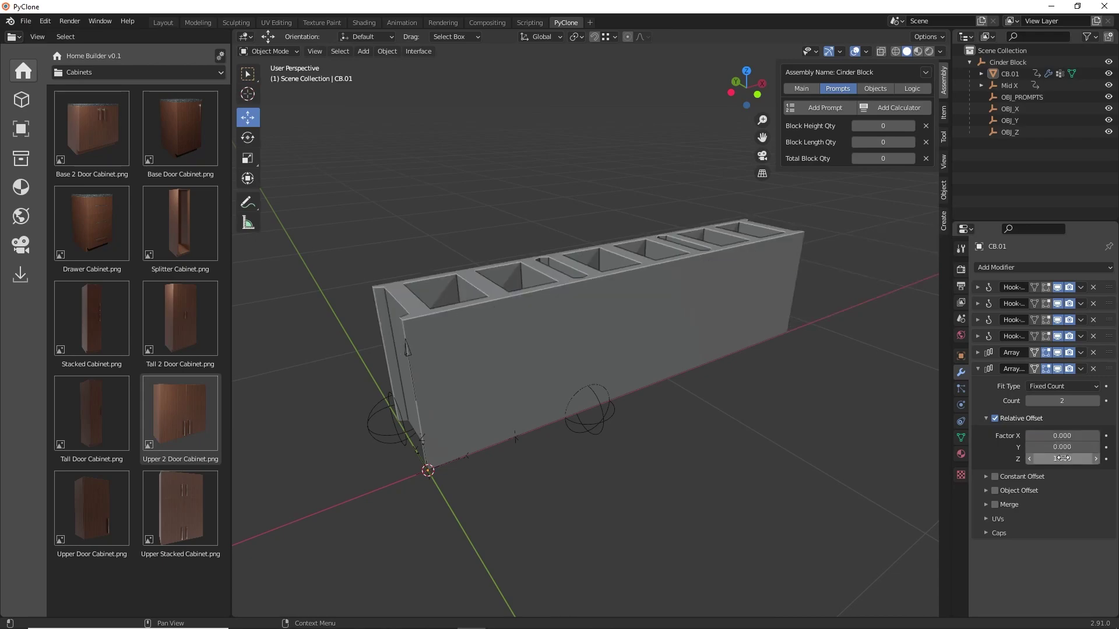
Try a count of 4 on the second Array modifier and return it to 2.
left_click(1096, 401)
left_click(1096, 401)
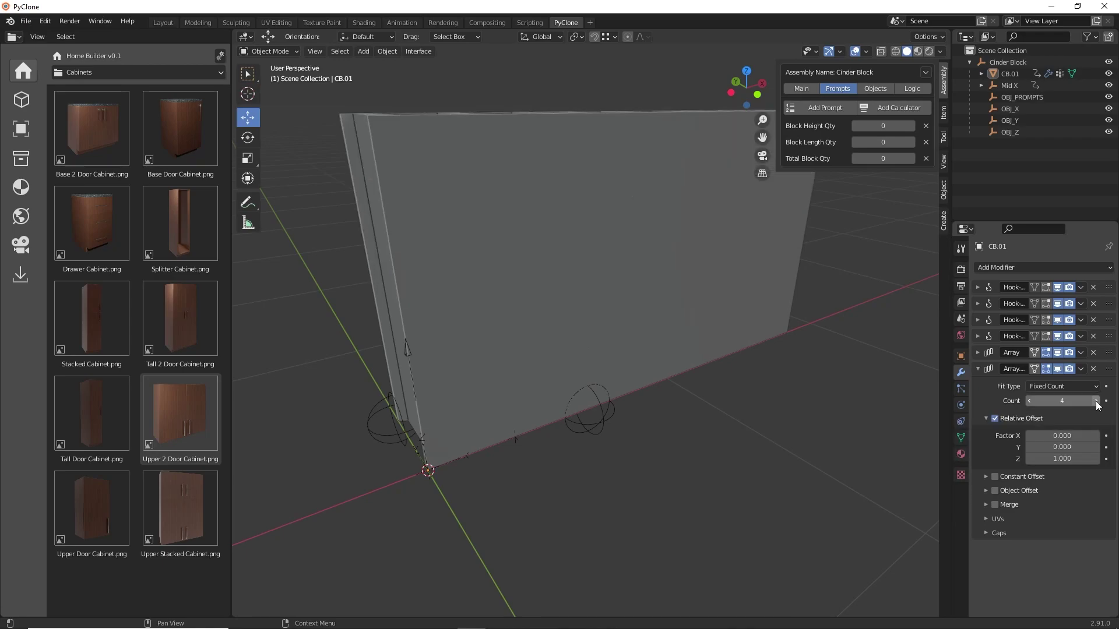
left_click(1029, 401)
left_click(1029, 401)
mouse_move(700, 404)
middle_mouse_down()
mouse_move(676, 407)
mouse_move(690, 401)
middle_mouse_up()
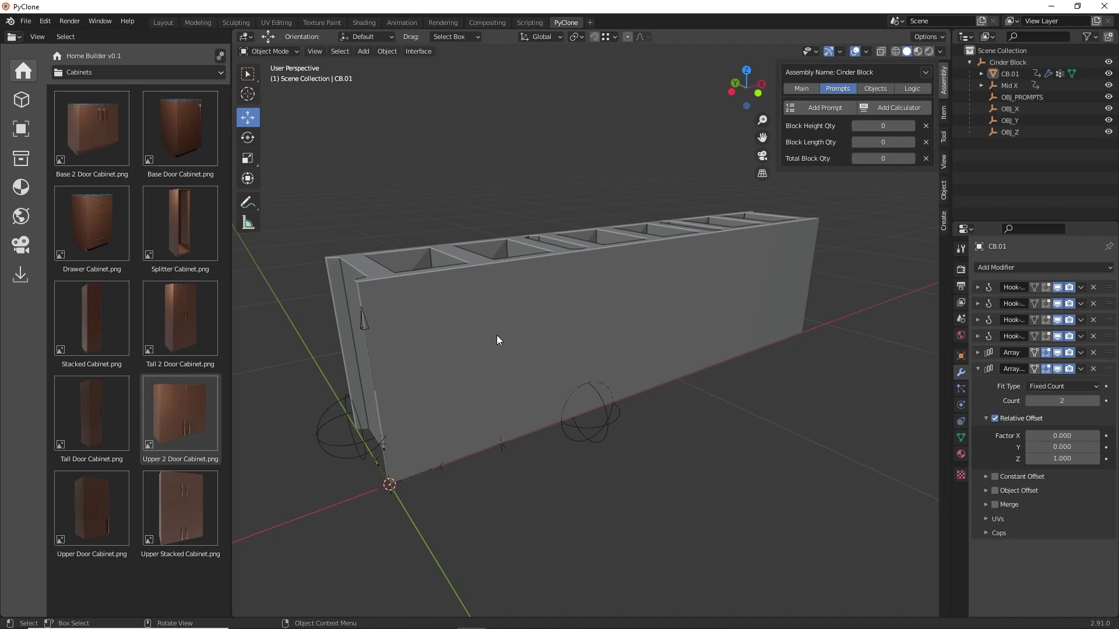
Set the second Array modifier's relative Z offset to 1.01 to leave a gap between the rows.
left_click(1065, 460)
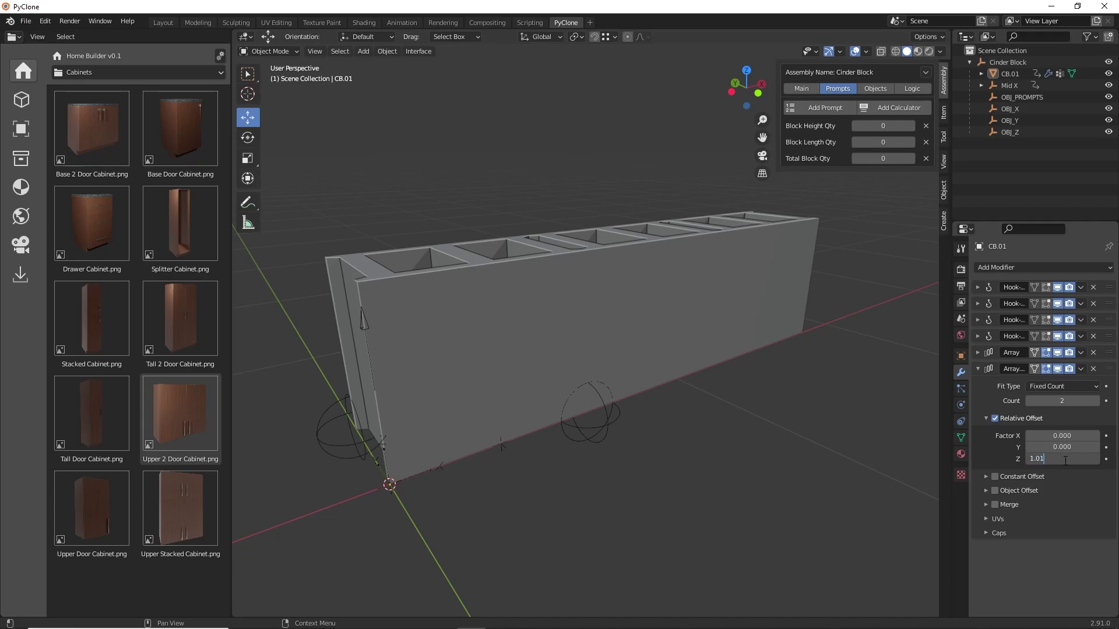
key("Return")
middle_click_drag(691, 393, 558, 353)
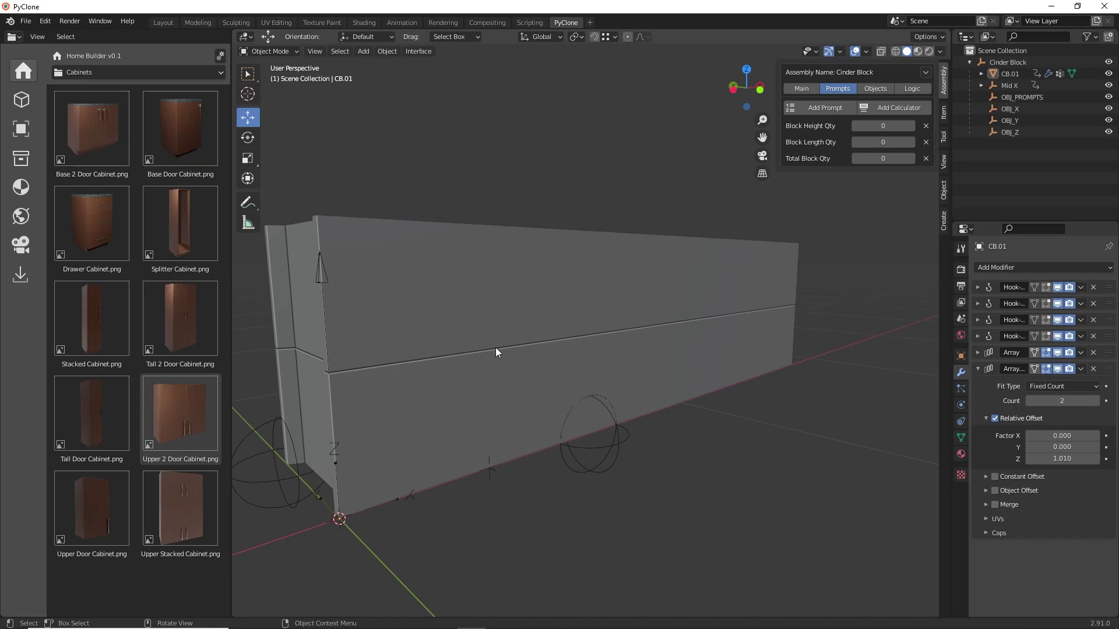
Set the first Array modifier's relative X offset to 1.01 to leave gaps between blocks along the length.
left_click(977, 353)
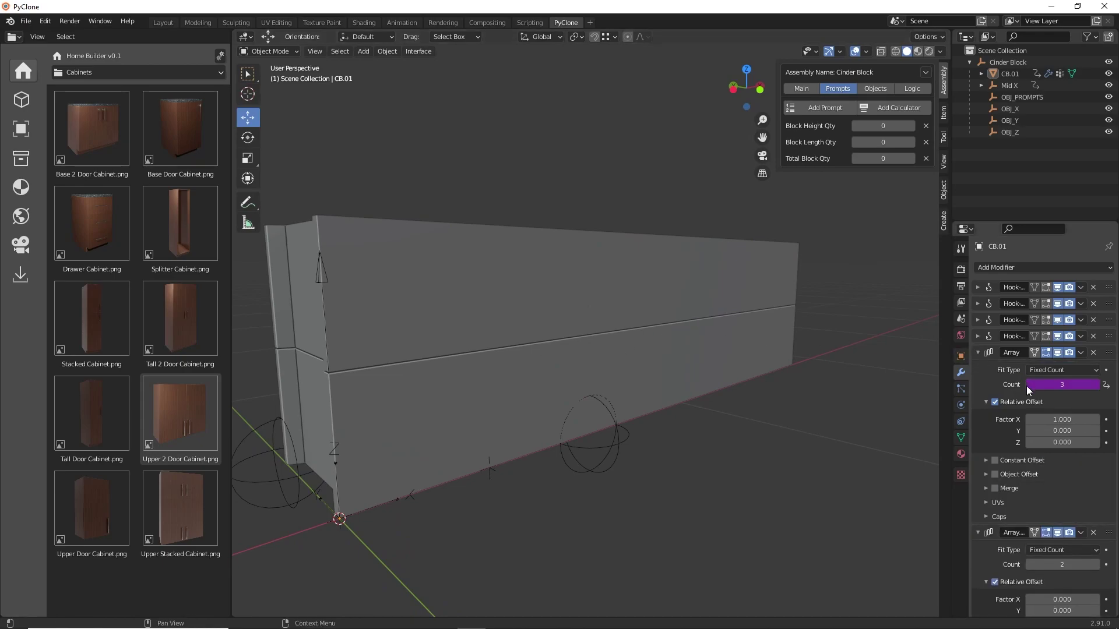
left_click(1067, 418)
type("1")
key("Return")
middle_click_drag(712, 358, 700, 357)
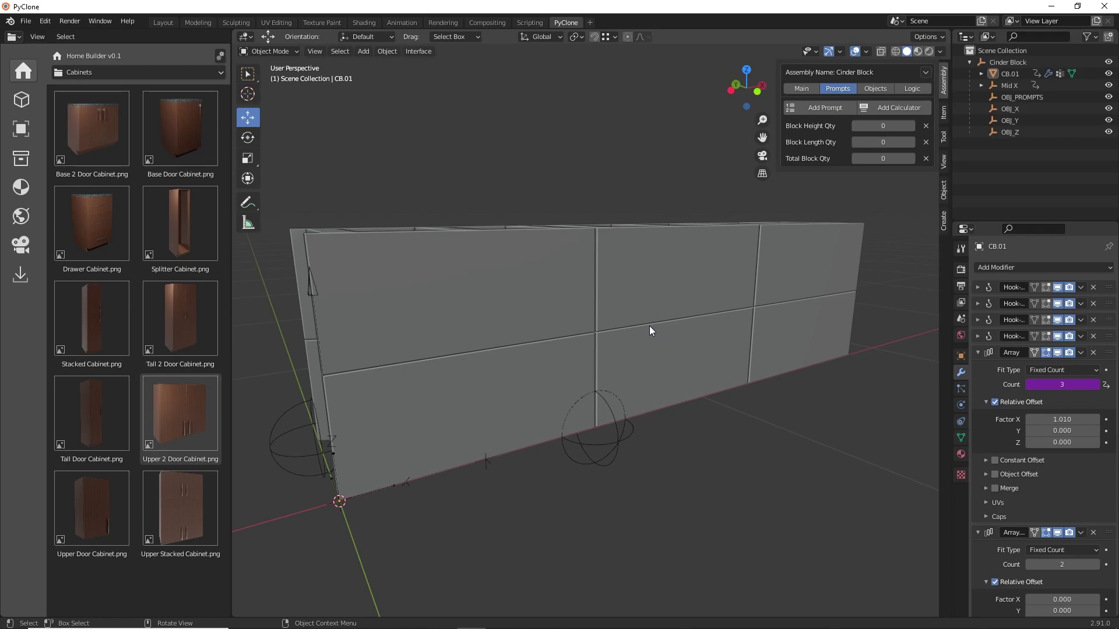
Add a driver to the second Array modifier's count and collapse both Array modifiers.
left_click(993, 352)
right_click(1058, 407)
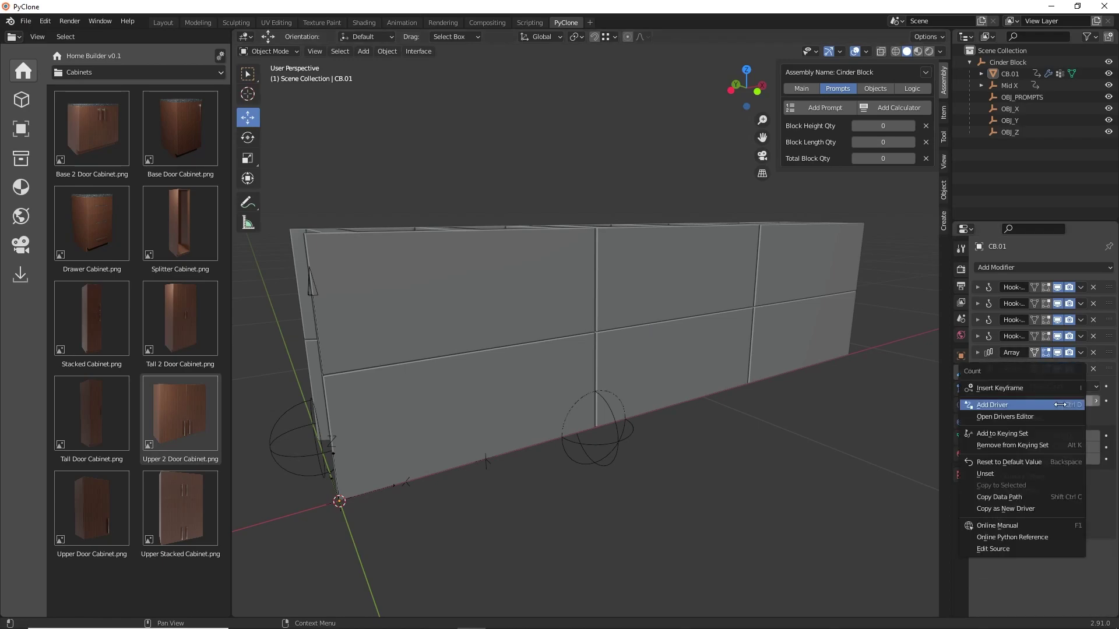
left_click(1038, 415)
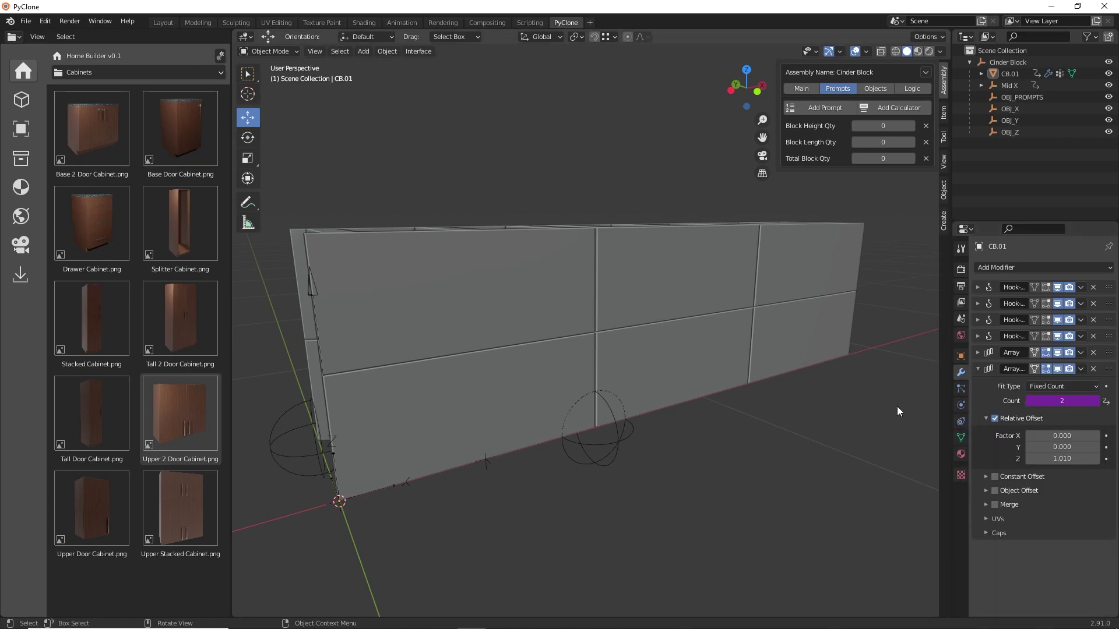
left_click(977, 369)
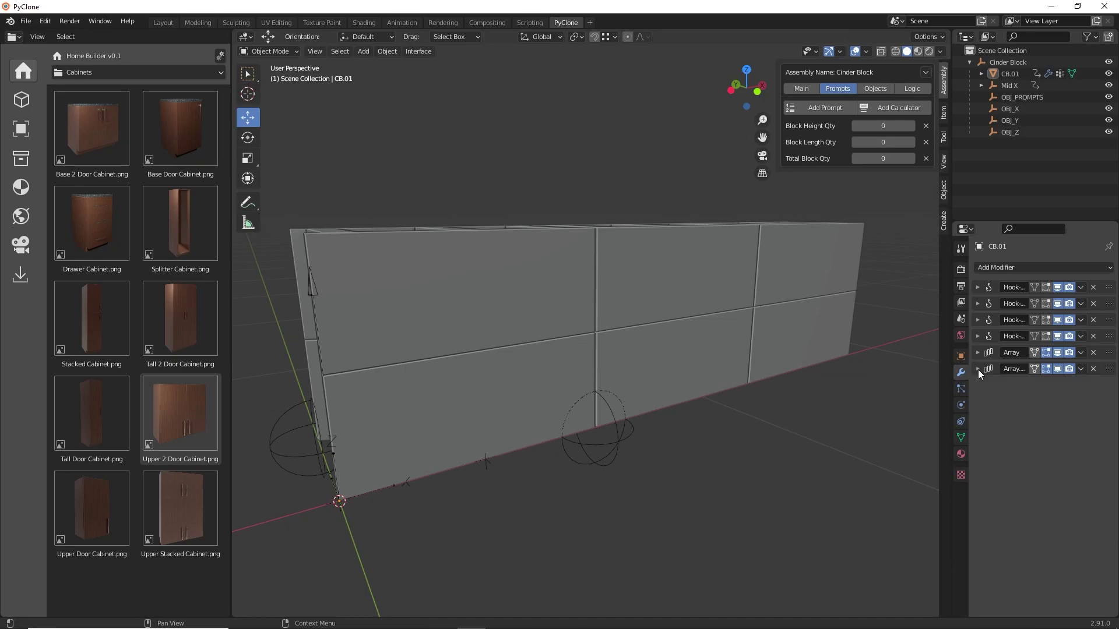
Add a Bevel modifier to CB.01 with an amount of 0.002 m and check the block edges.
left_click(1022, 268)
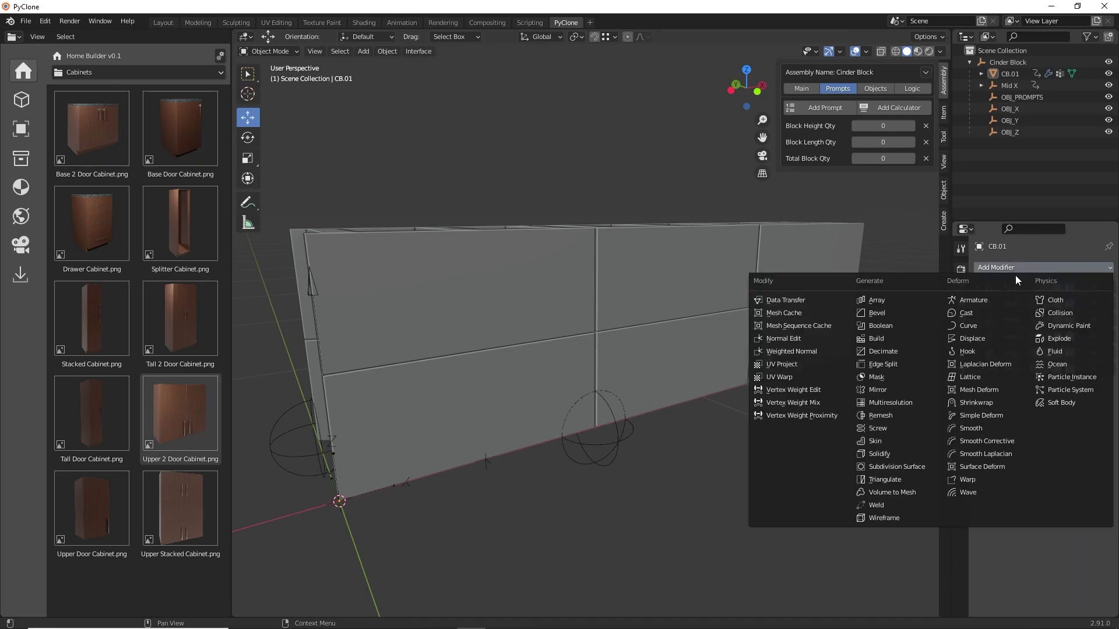
left_click(897, 317)
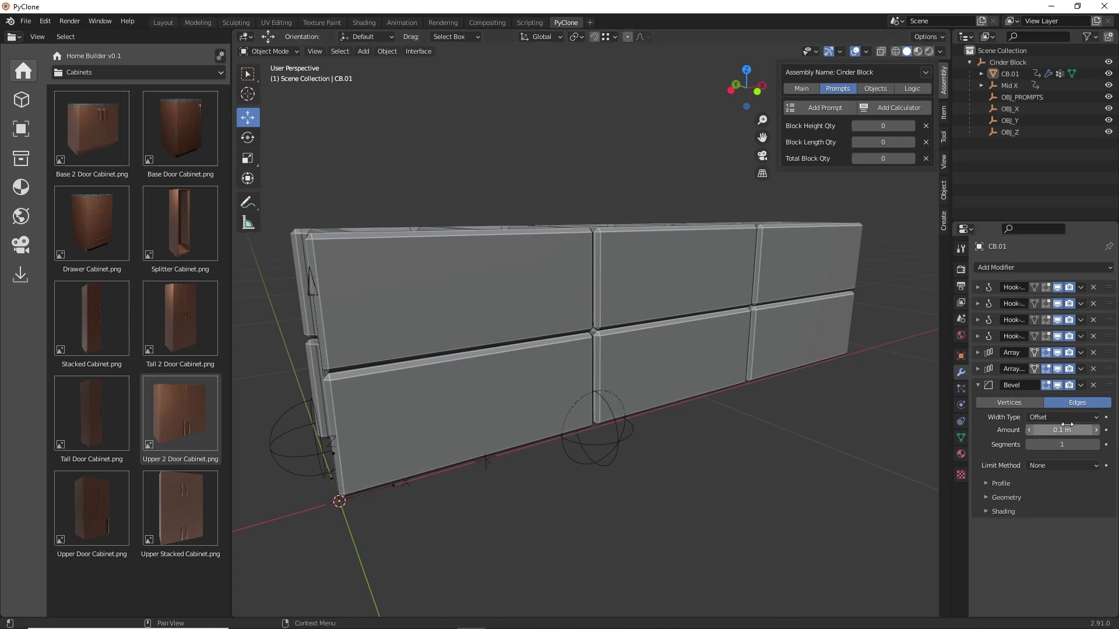
mouse_move(1060, 430)
left_mouse_down()
mouse_move(1075, 430)
mouse_move(1048, 430)
left_mouse_up()
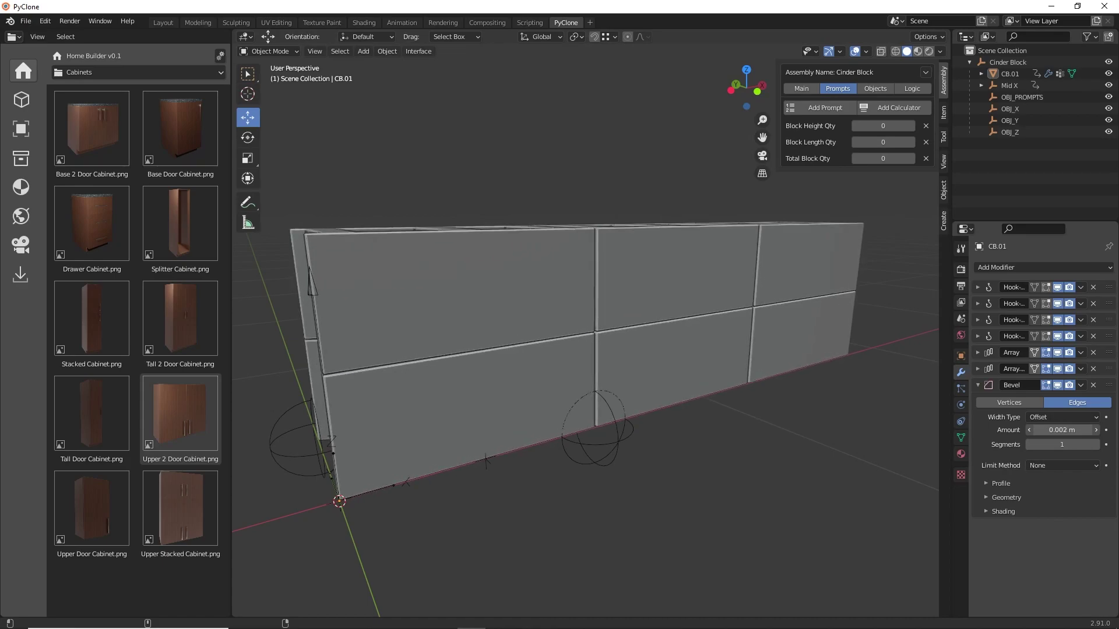
scroll(342, 386, "up", 3)
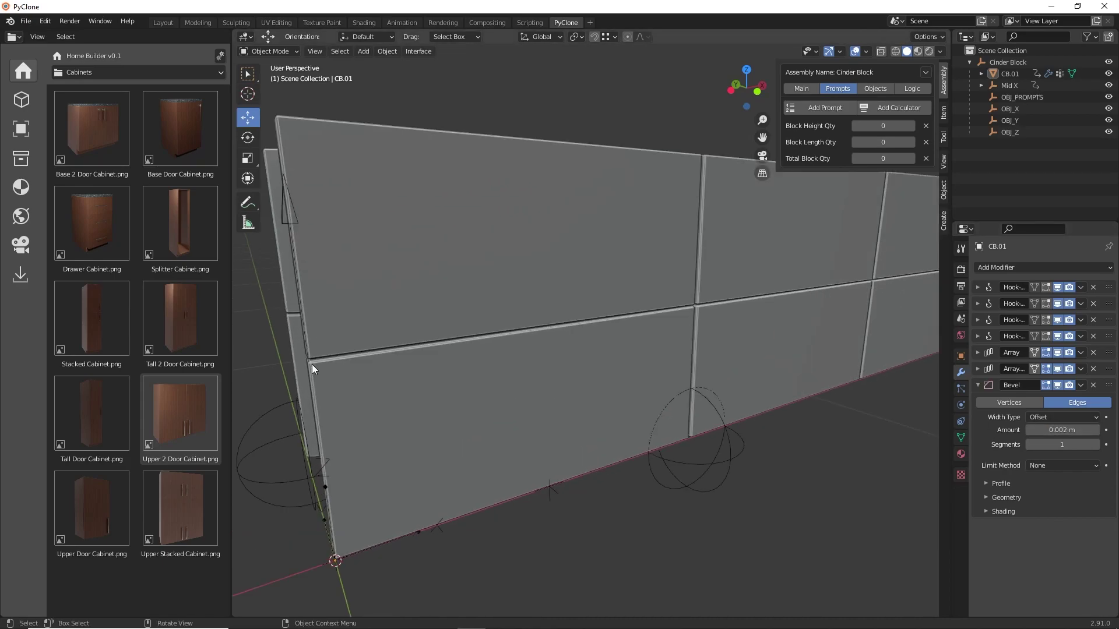
scroll(606, 321, "down", 5)
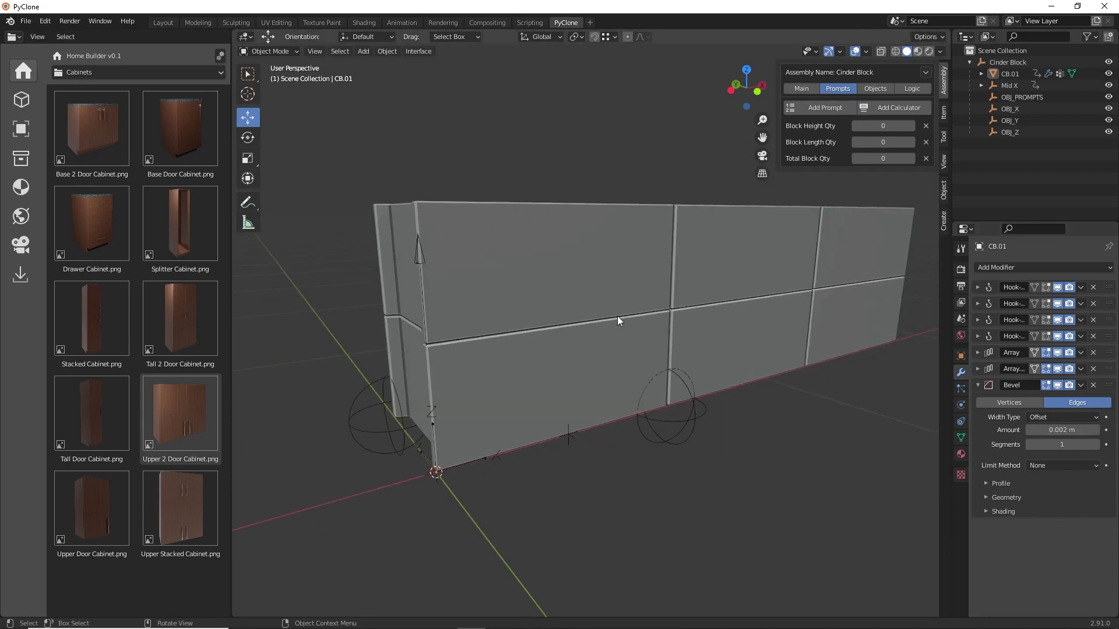
middle_click_drag(617, 316, 620, 346)
scroll(612, 355, "up", 4)
scroll(723, 356, "down", 2)
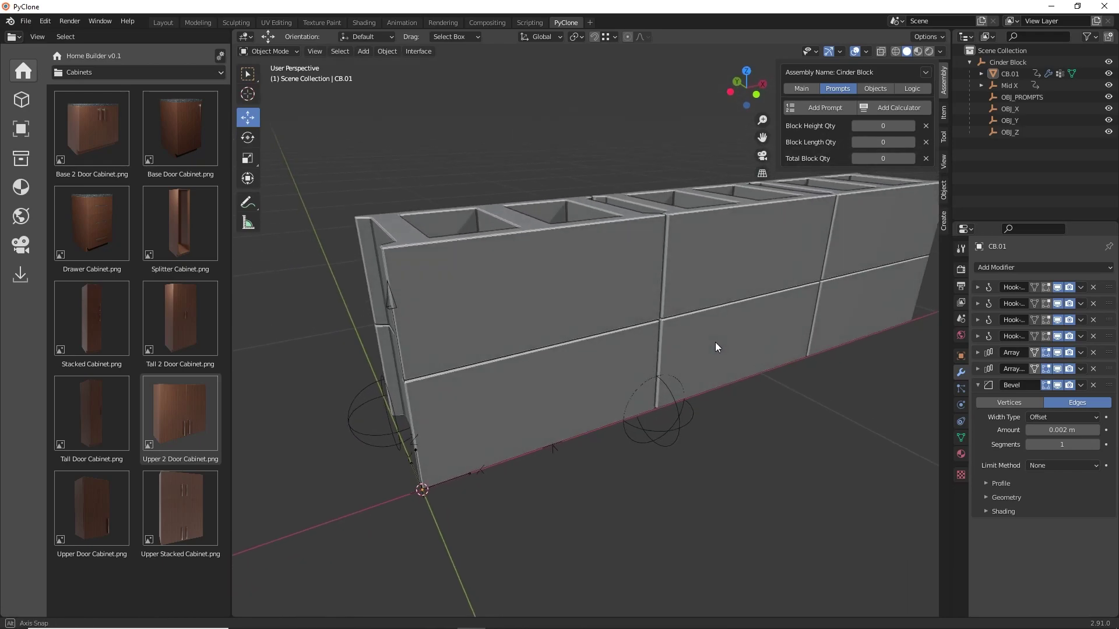
middle_click_drag(715, 343, 700, 344)
Set the Block Height Qty and Block Length Qty prompts to 3 each.
left_click(913, 126)
left_click(914, 126)
left_click(914, 139)
left_click(912, 139)
left_click(913, 139)
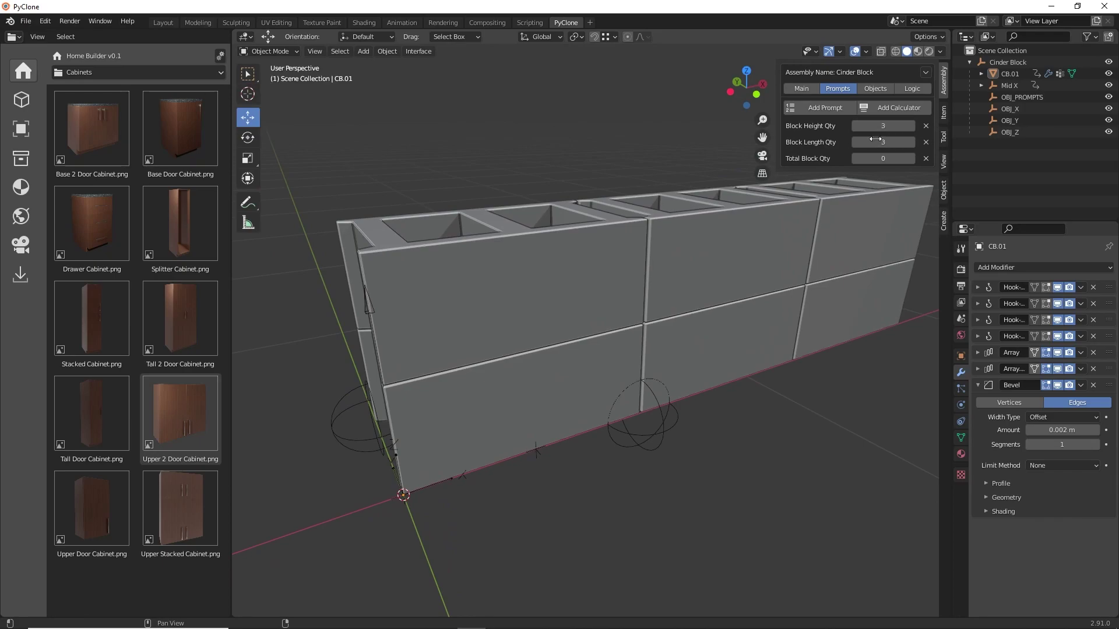
Select CB.01 and remove the default var variable from both array count drivers in the assembly's logic.
left_click(585, 274)
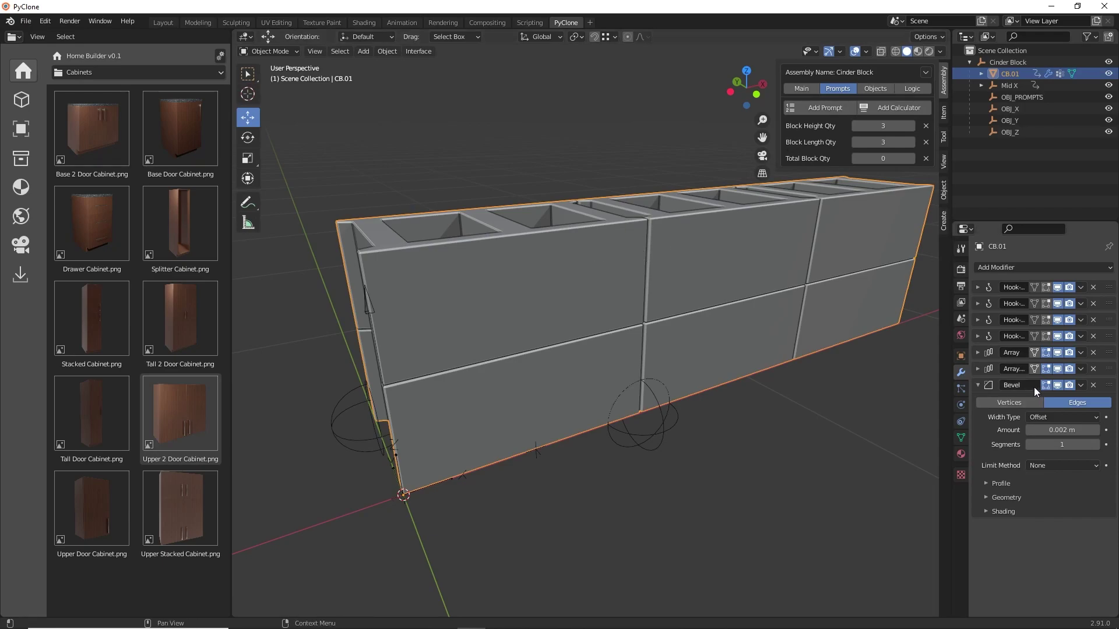
left_click(979, 369)
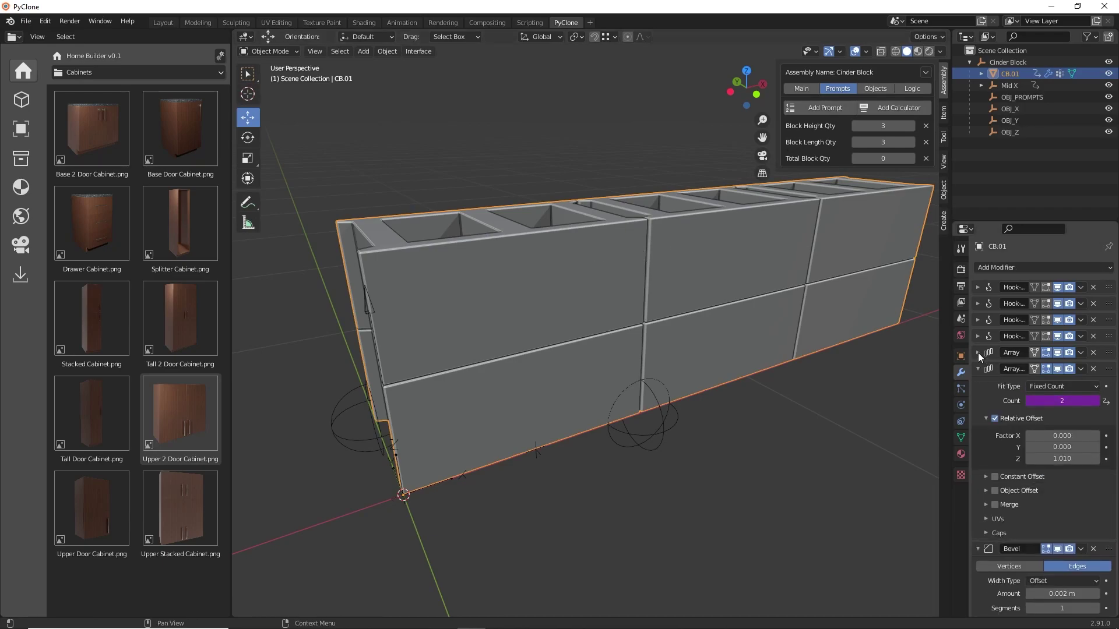
left_click(980, 367)
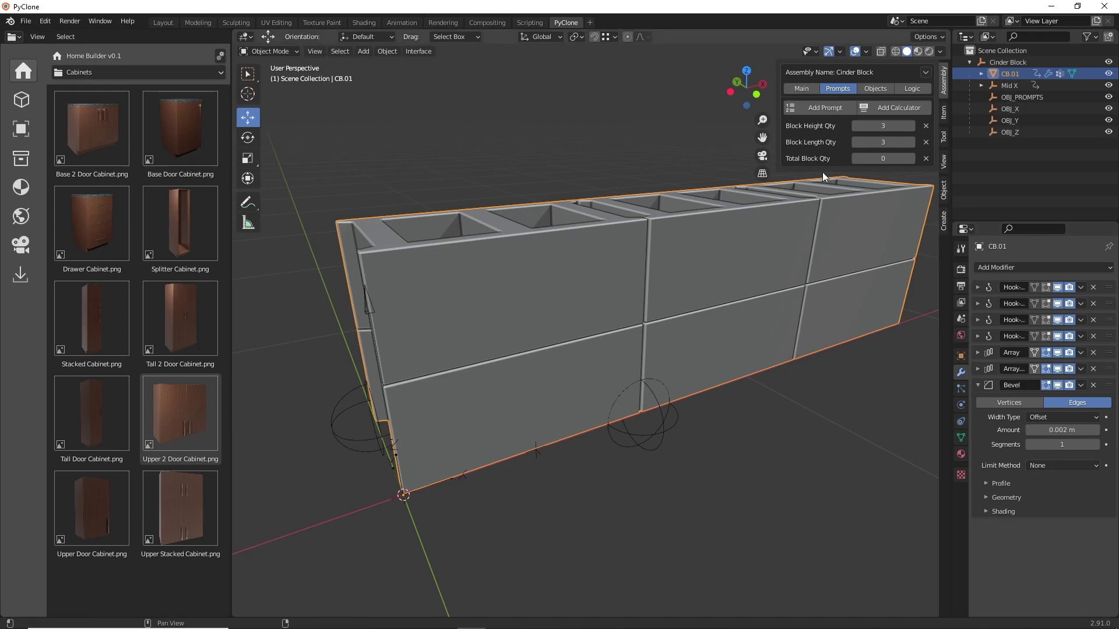
left_click(914, 92)
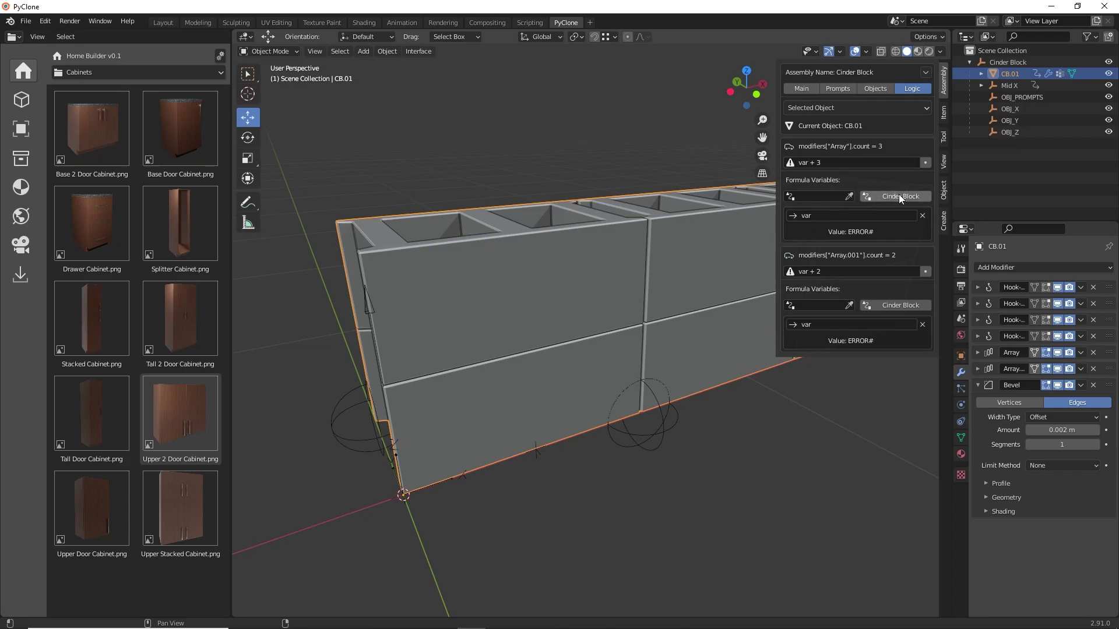
left_click(922, 216)
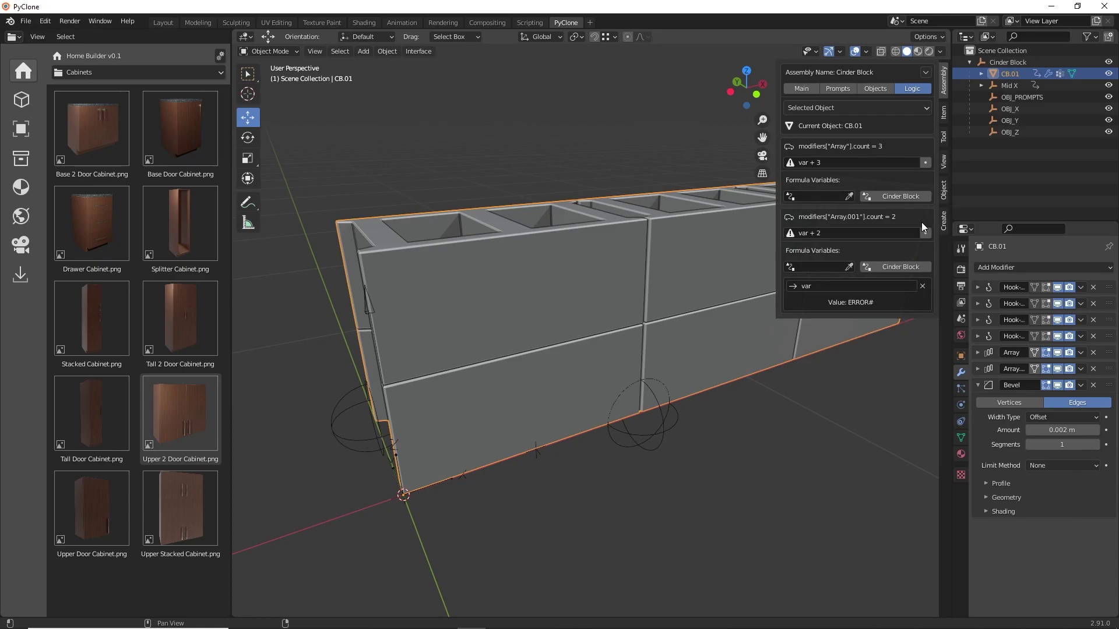
left_click(922, 286)
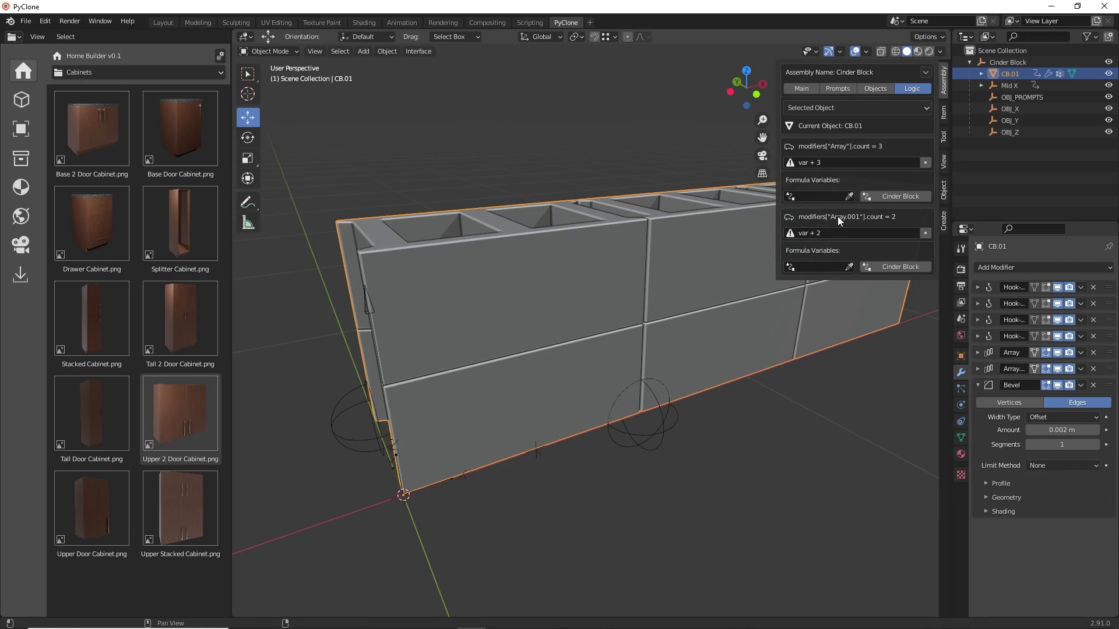
Add the Block Length Qty prompt as a variable to the first array's count driver and set its expression to BlockLengthQty.
left_click(883, 197)
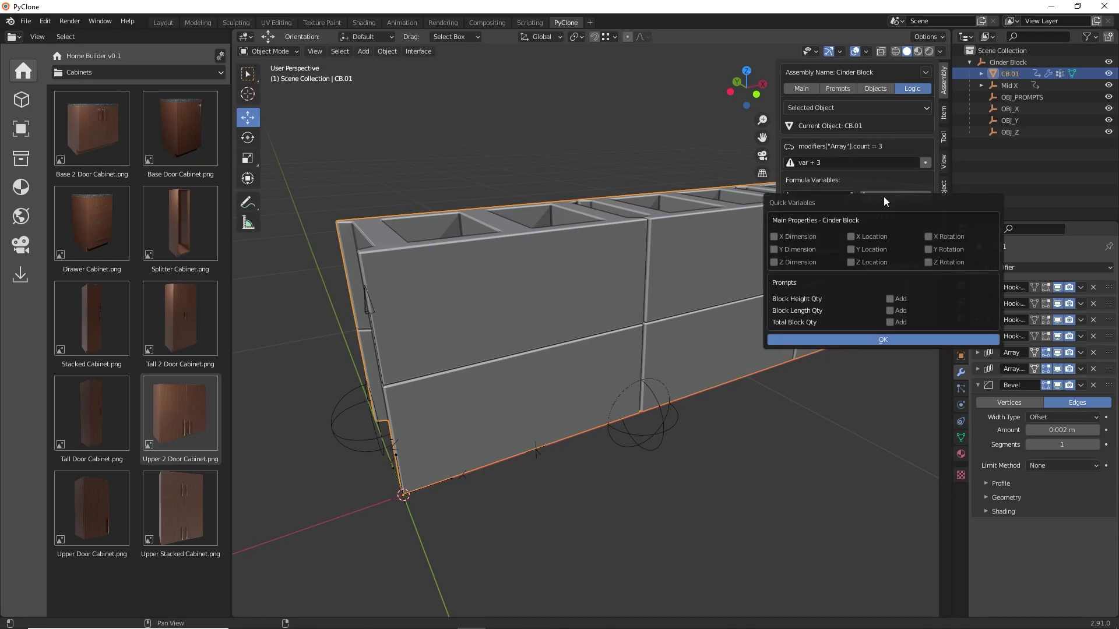
left_click(891, 310)
left_click(902, 339)
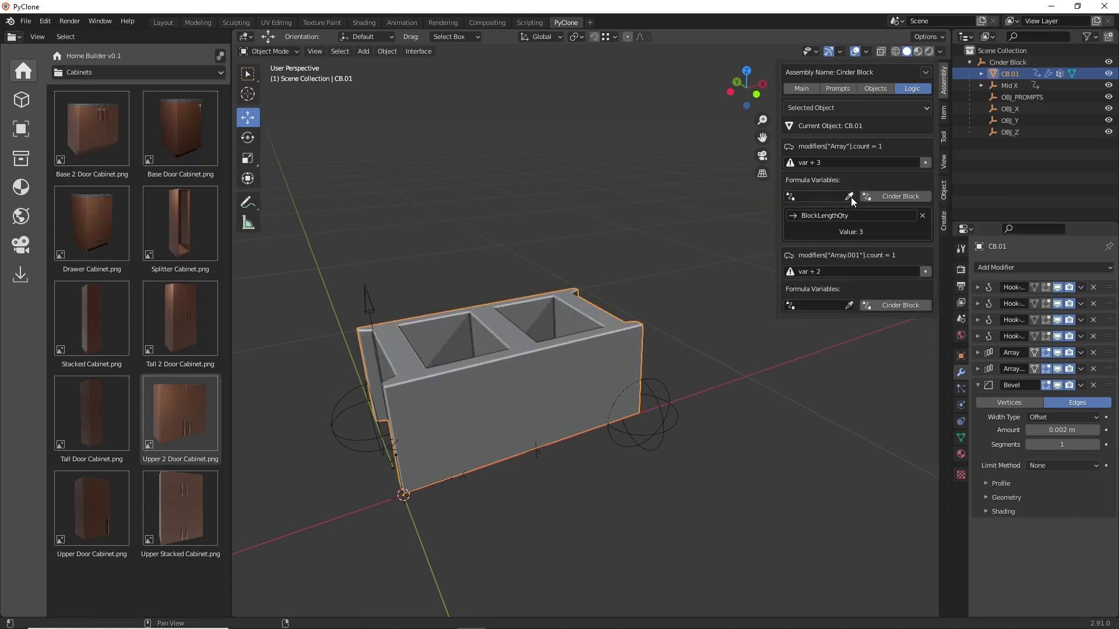
left_click(838, 163)
type("BlockLengthQty")
key("Return")
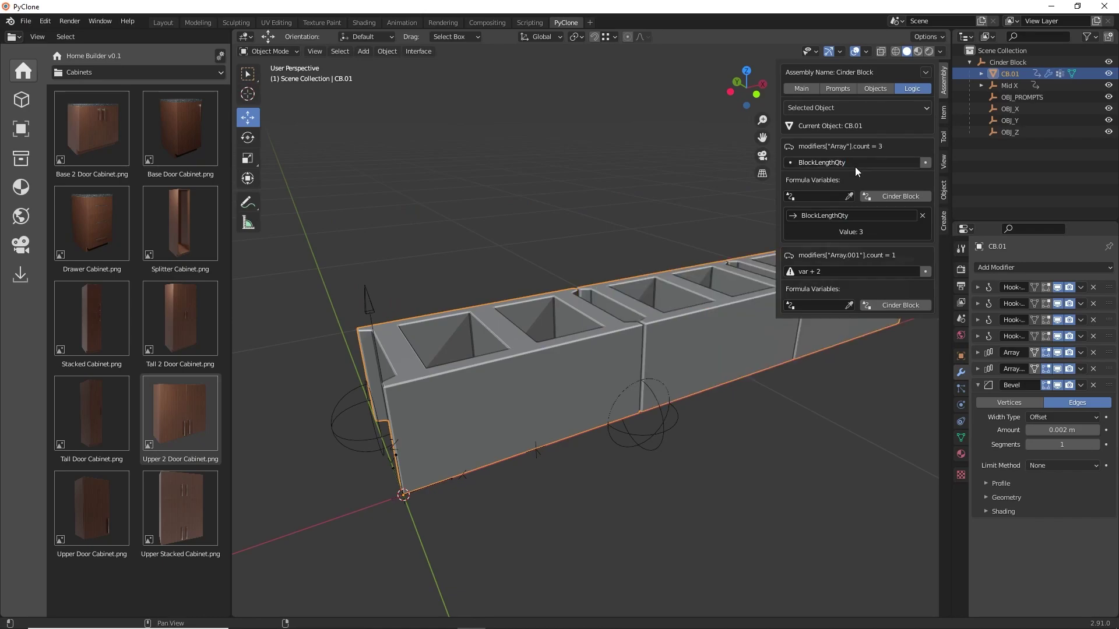
Add the Block Height Qty prompt as a variable to the second array's count driver and set its expression to BlockHeightQty.
scroll(698, 174, "down", 4)
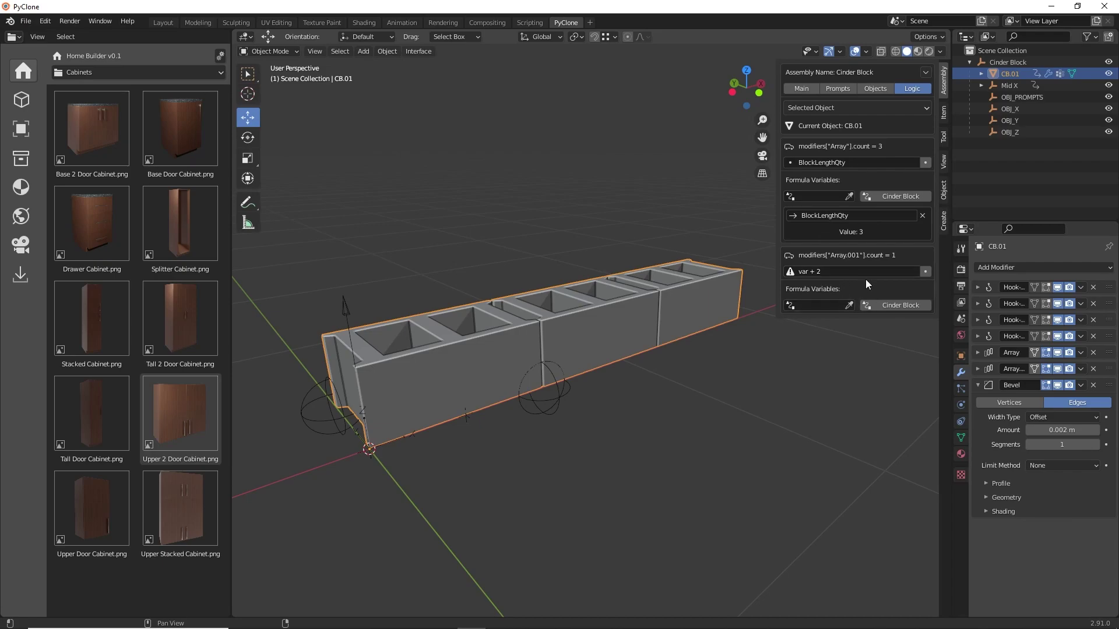
left_click(904, 305)
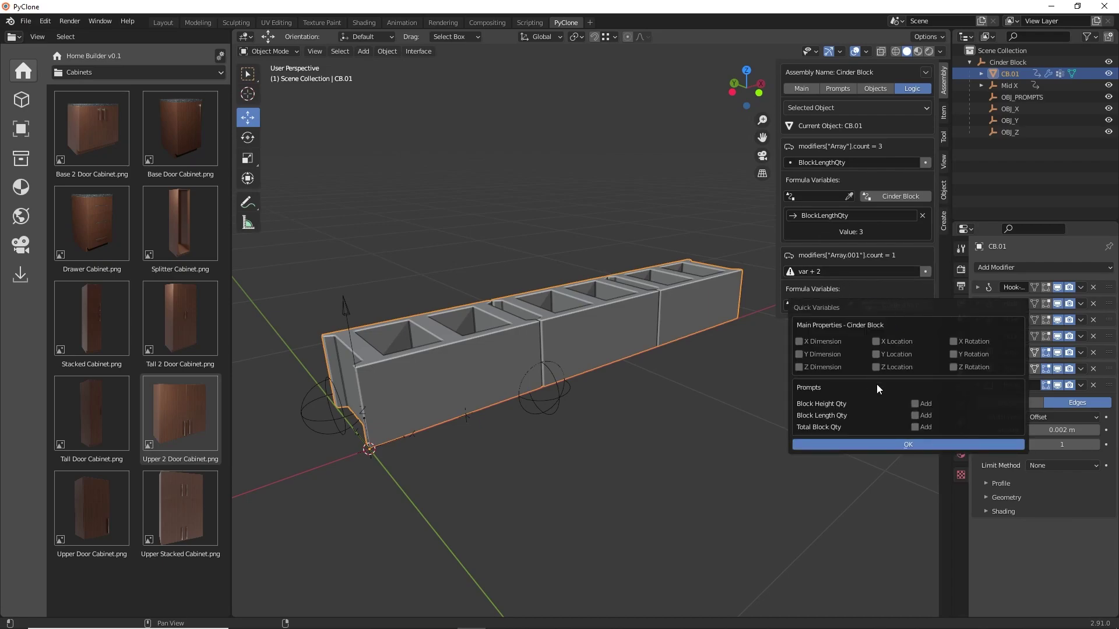
left_click(914, 403)
left_click(921, 446)
left_click(858, 324)
key("Return")
key("ctrl+c")
key("ctrl+v")
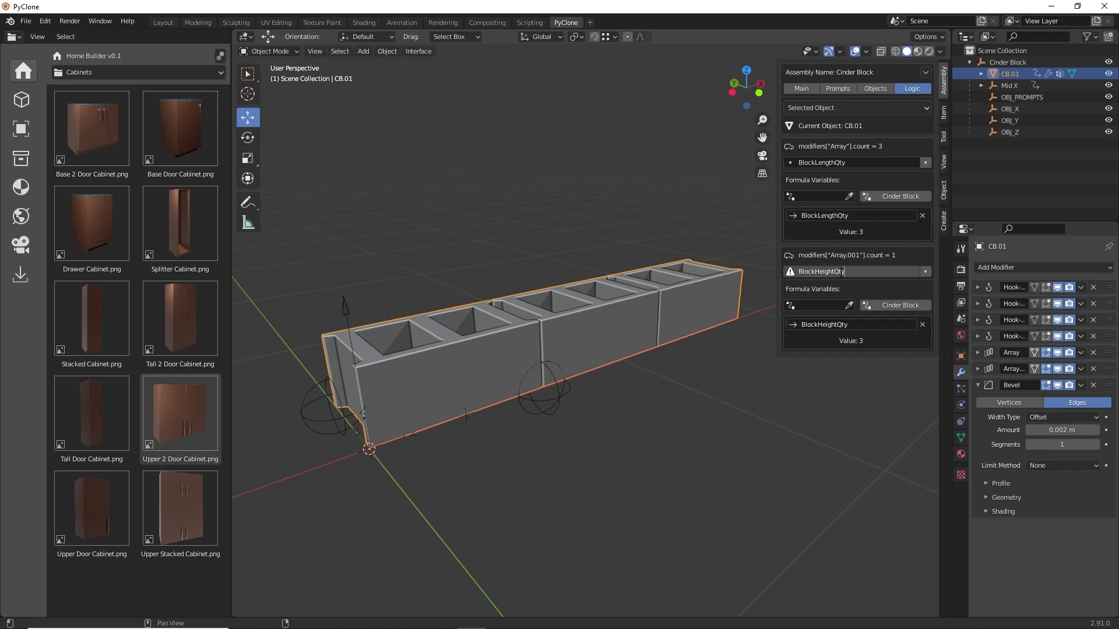
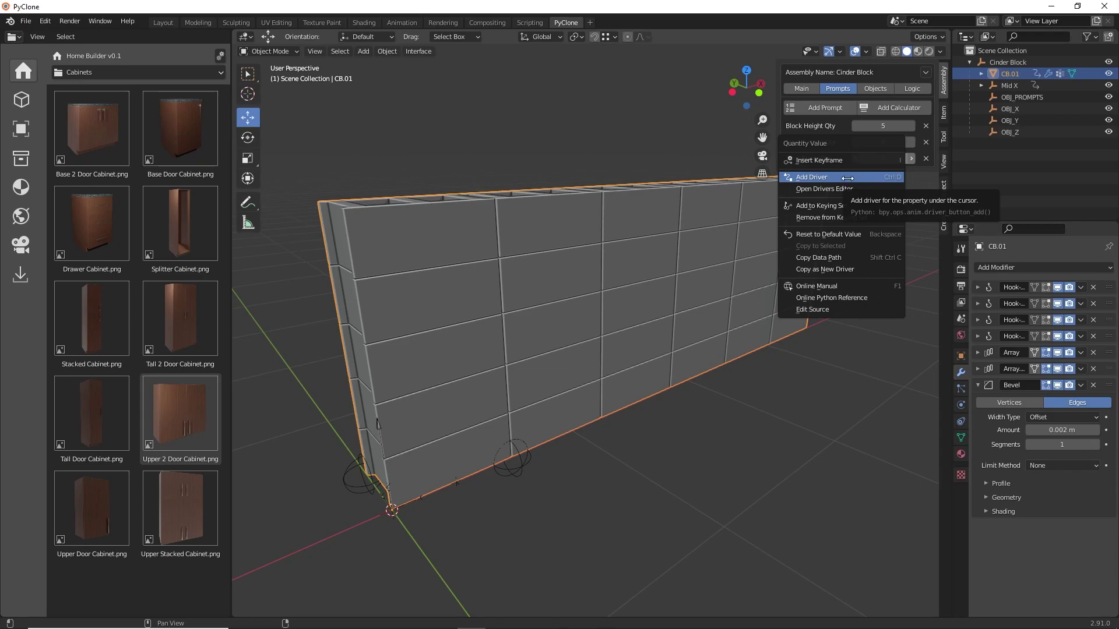
Add a driver to the Total Block Qty prompt in the assembly's logic.
left_click(827, 131)
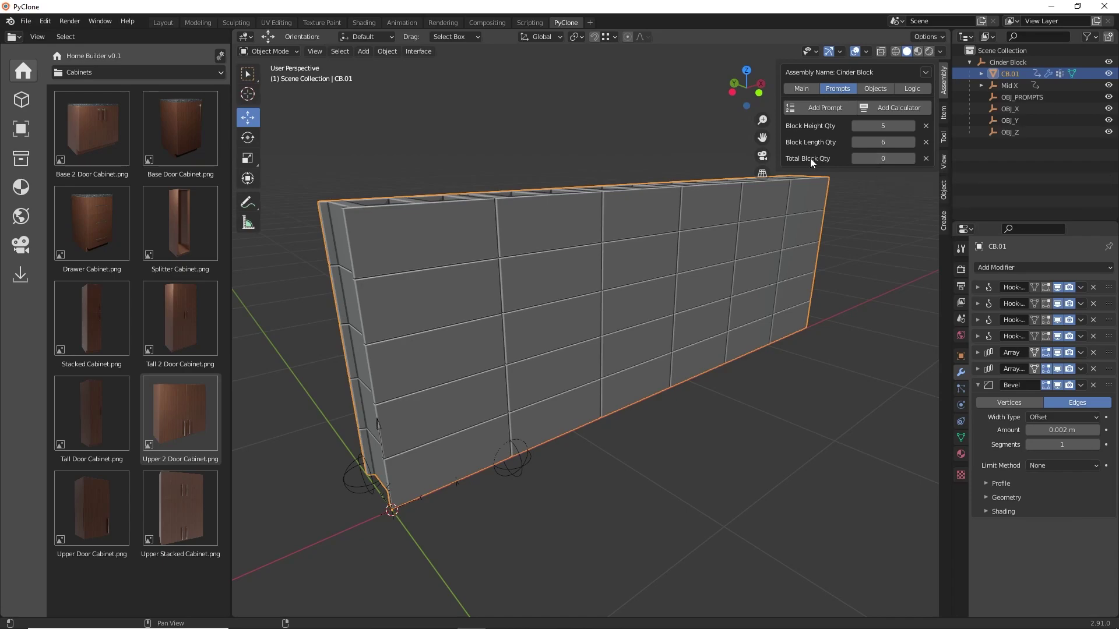
left_click(908, 90)
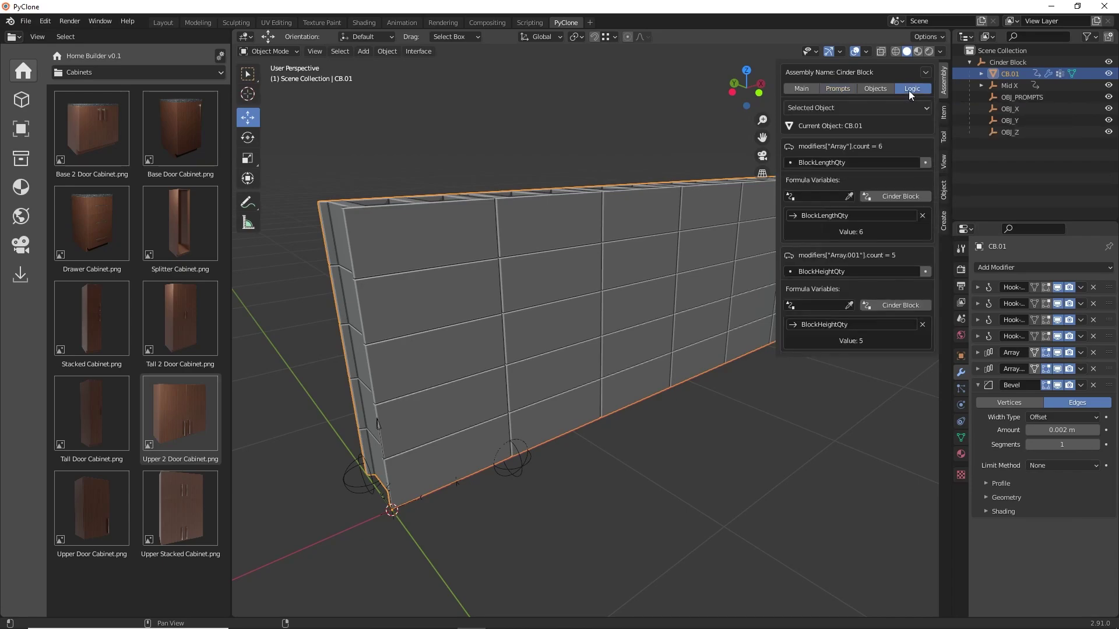
left_click(851, 107)
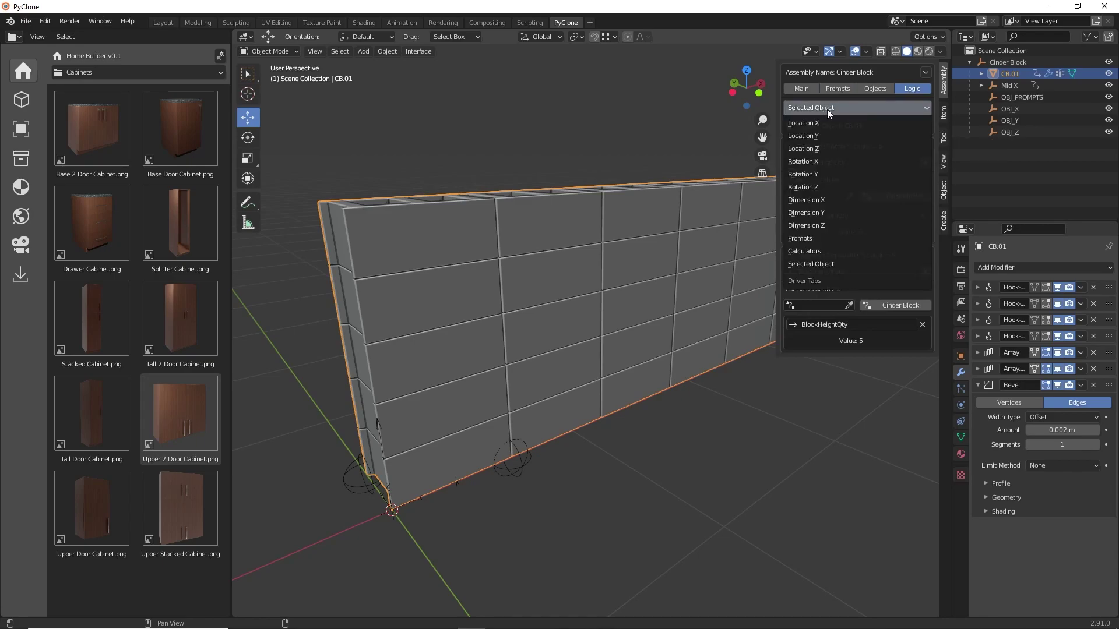
left_click(808, 239)
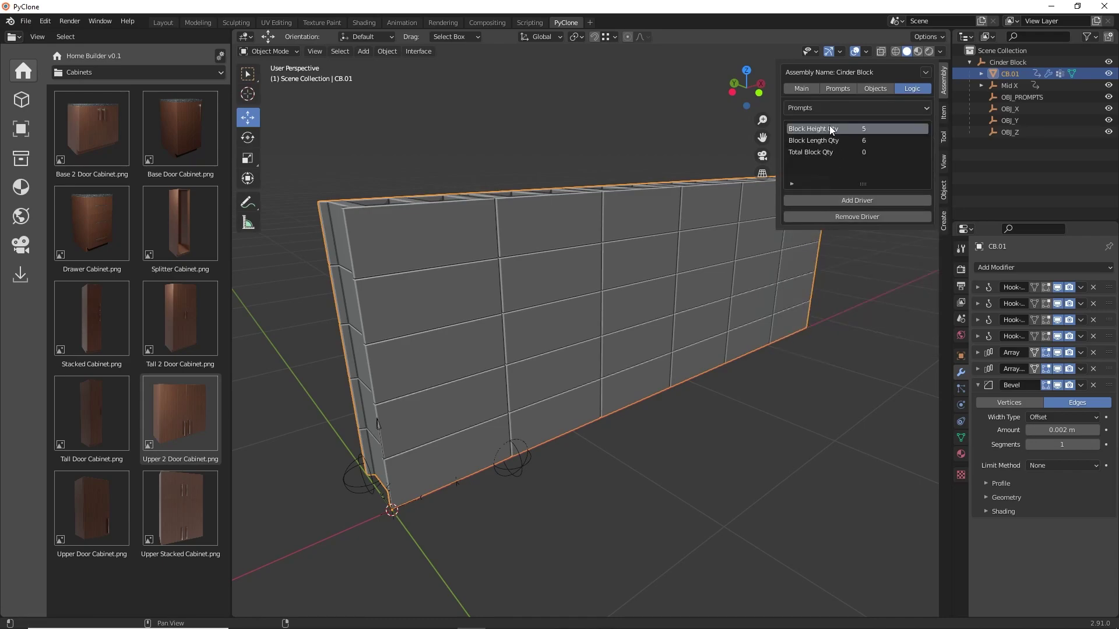
left_click(827, 152)
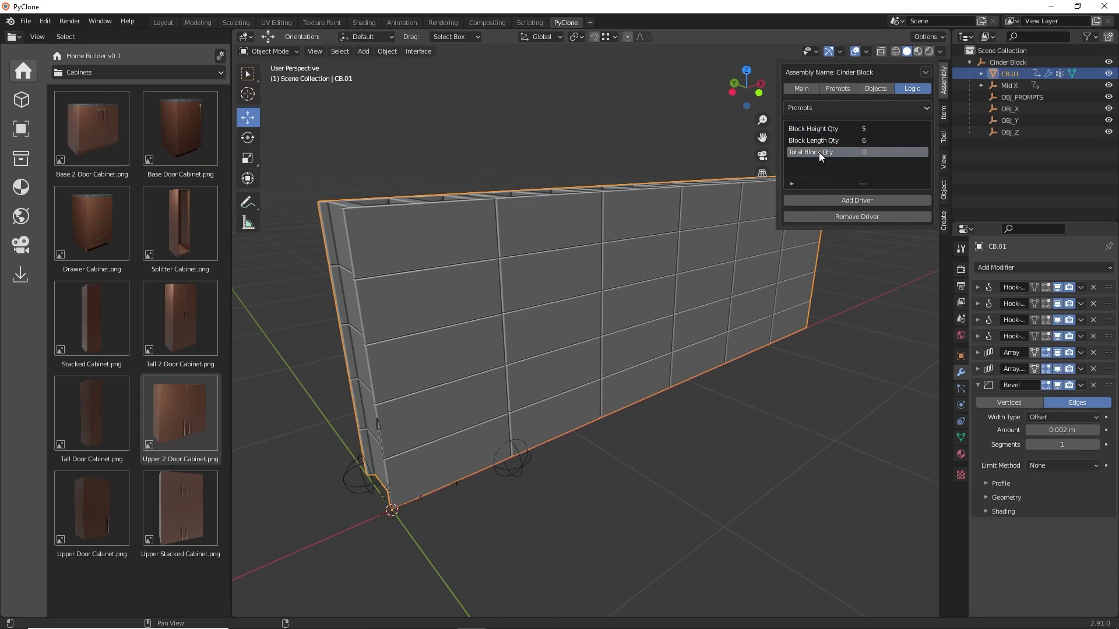
left_click(850, 200)
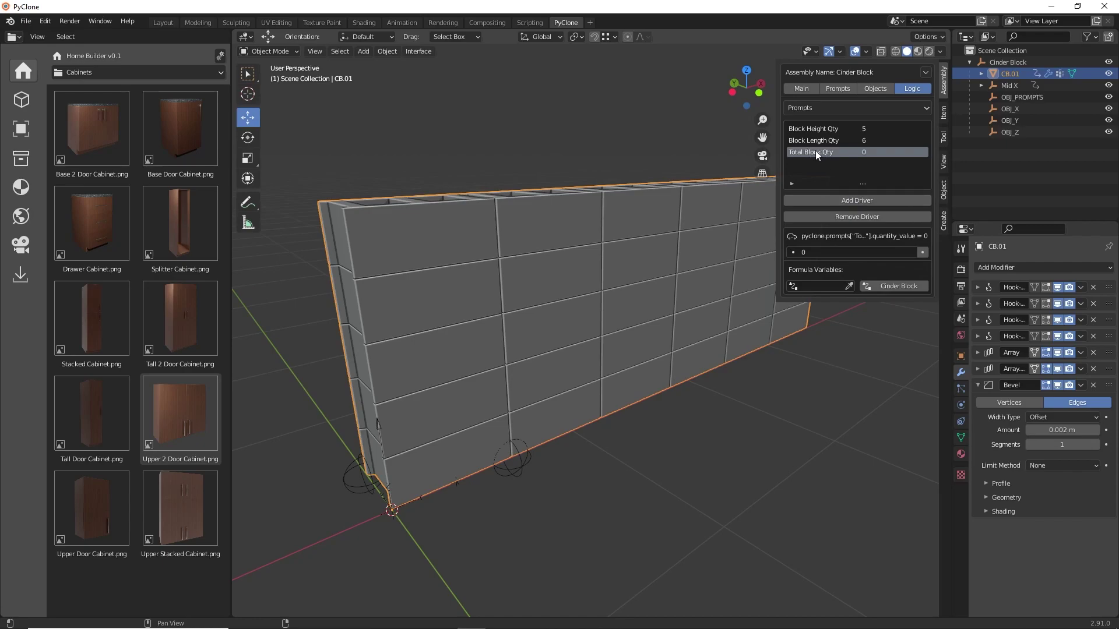
Add the Block Height Qty and Block Length Qty prompts as variables to the Total Block Qty driver.
left_click(886, 284)
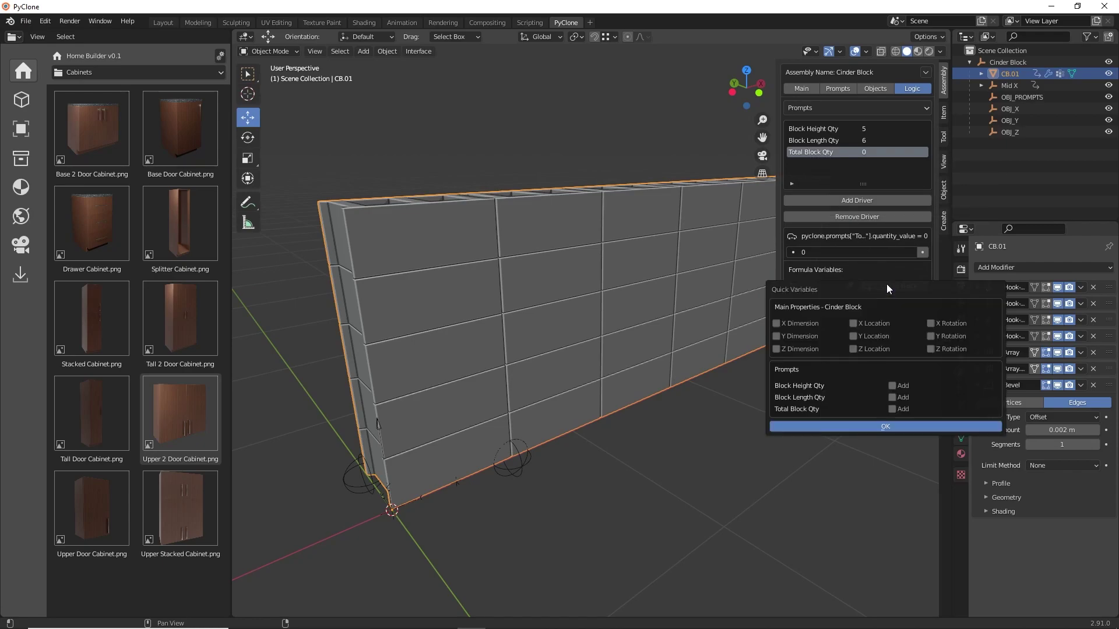
left_click(892, 397)
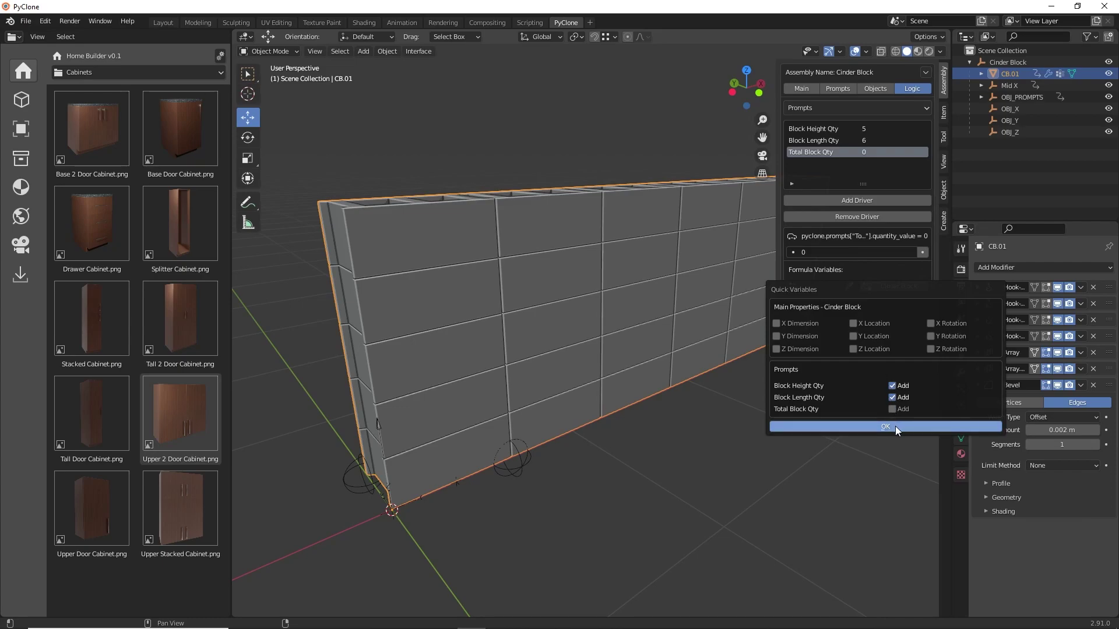
left_click(895, 426)
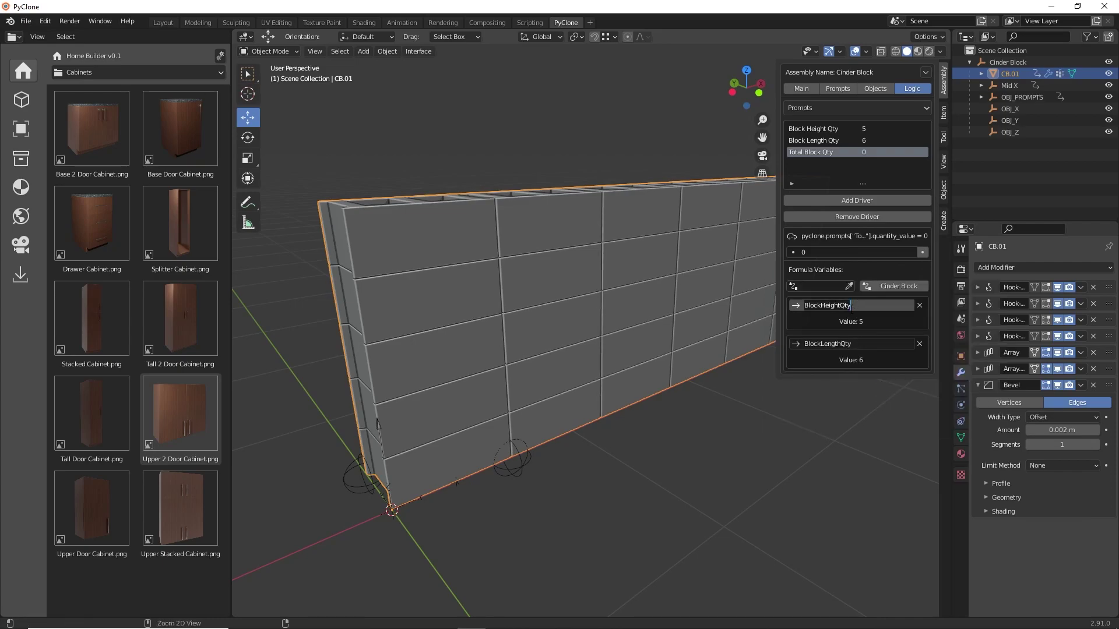
Set the Total Block Qty driver's expression to BlockHeightQty*BlockLengthQty.
left_click(814, 252)
type("BlockHeightQty")
key("Return")
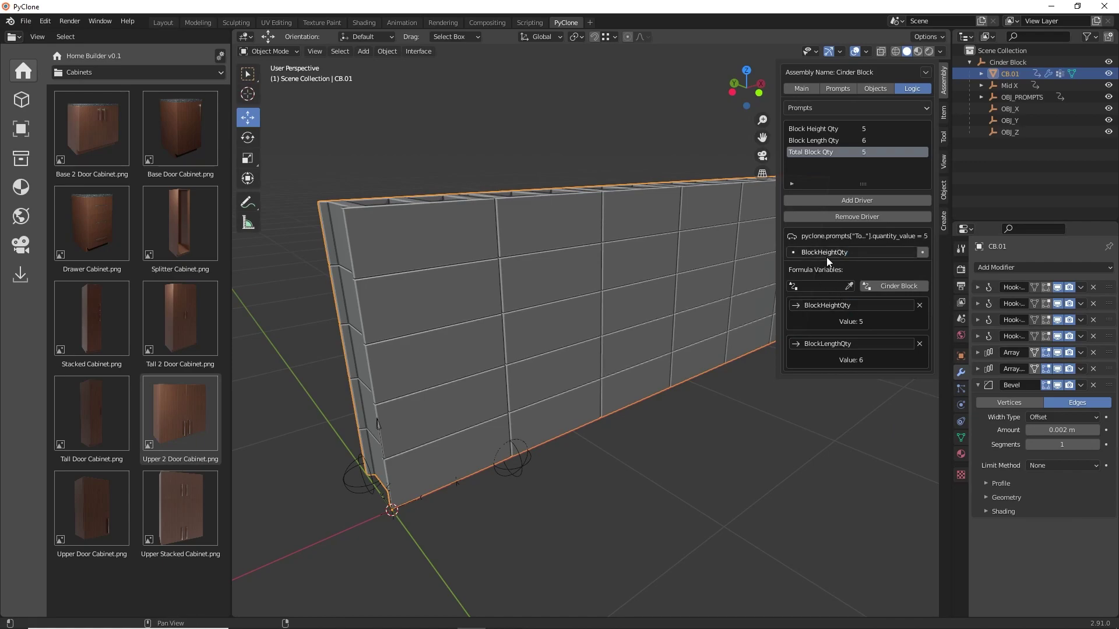
left_click(859, 343)
left_click(871, 253)
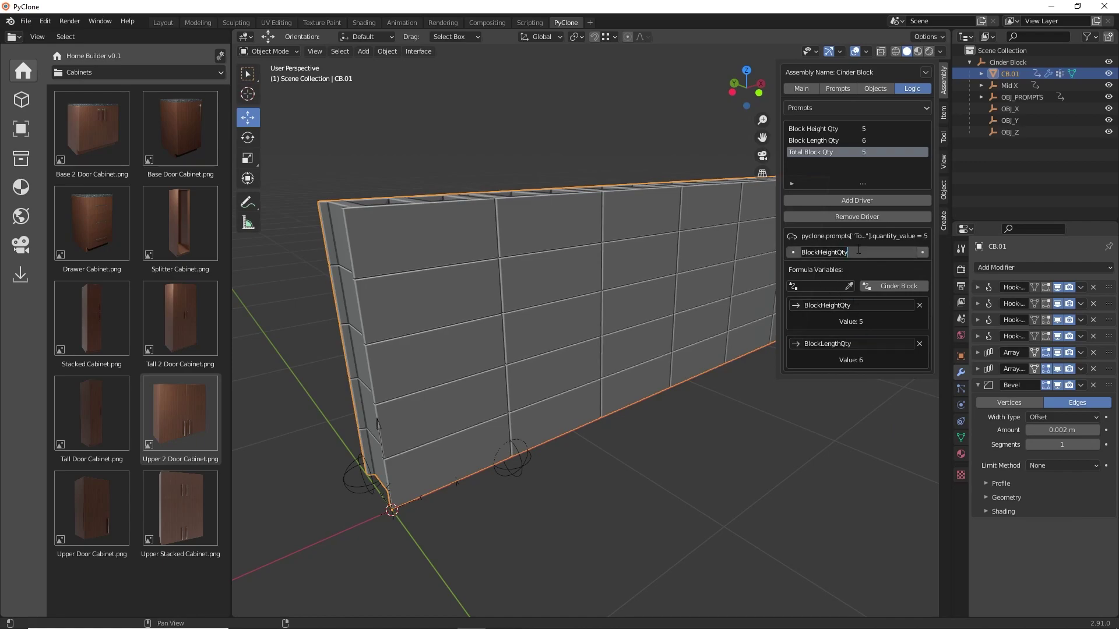
type("*")
type("BlockLengthQty")
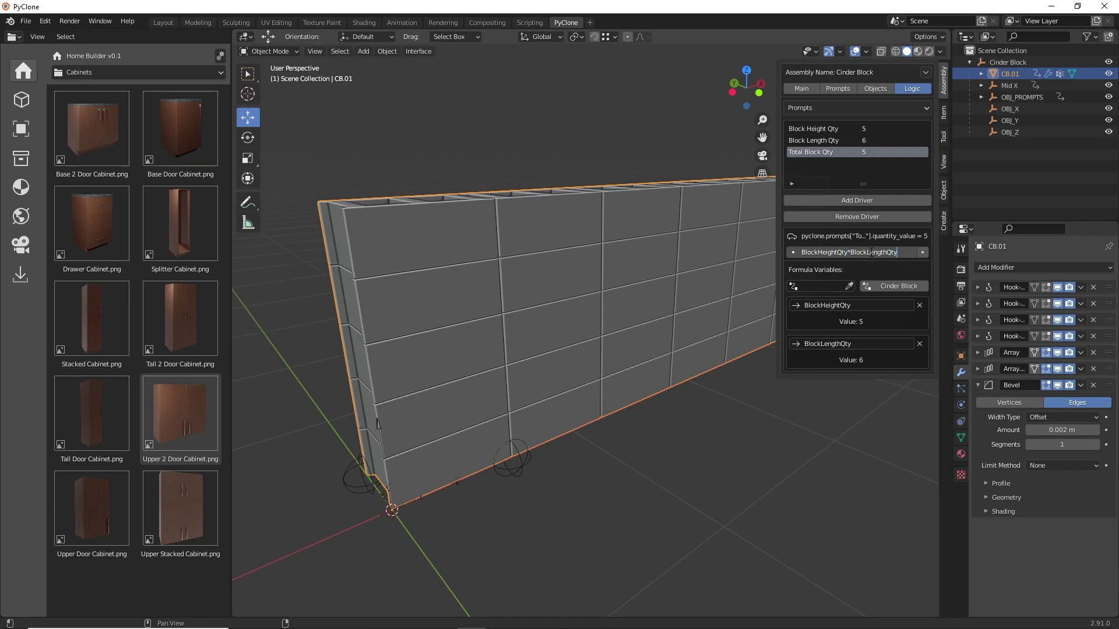
key("Return")
Set the Block Height Qty prompt to 3, and try Block Length Qty at 4 before returning it to 6.
left_click(838, 89)
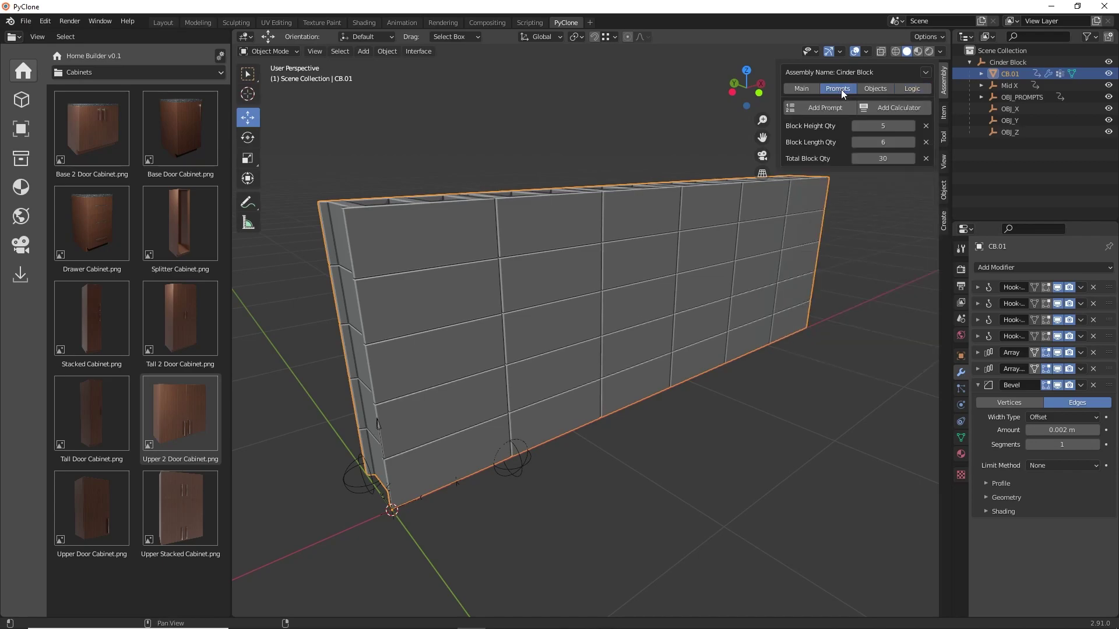
left_click(855, 125)
left_click(855, 125)
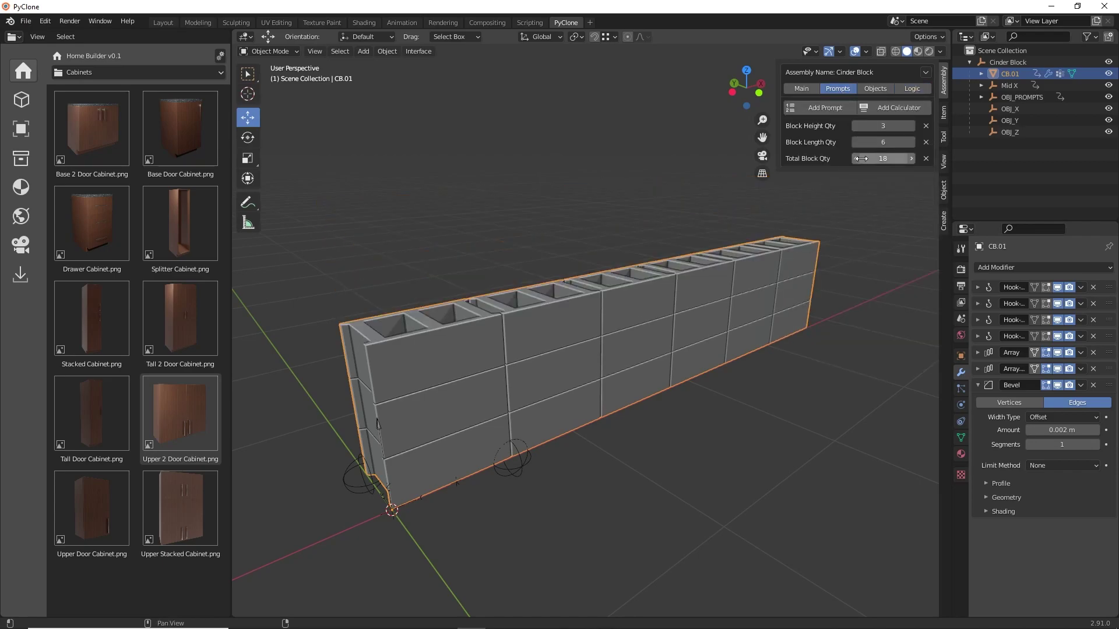
left_click(855, 142)
left_click(855, 142)
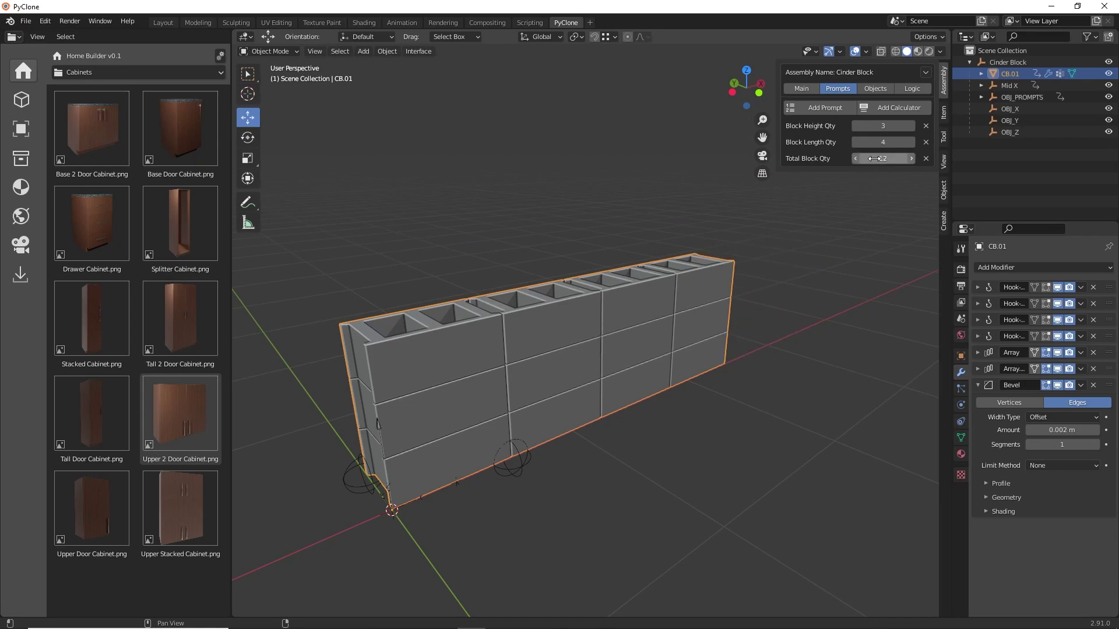
left_click(911, 142)
left_click(911, 142)
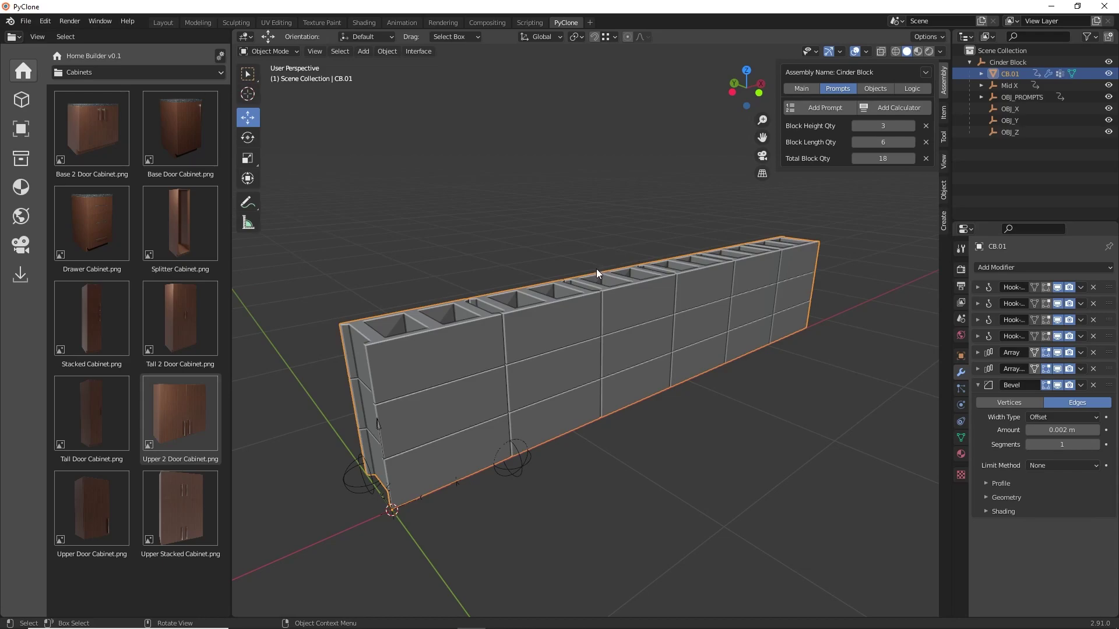
Switch the viewport to material preview and apply the Concrete Rough Ground material from the Concrete category to the block wall.
middle_click_drag(596, 268, 601, 260)
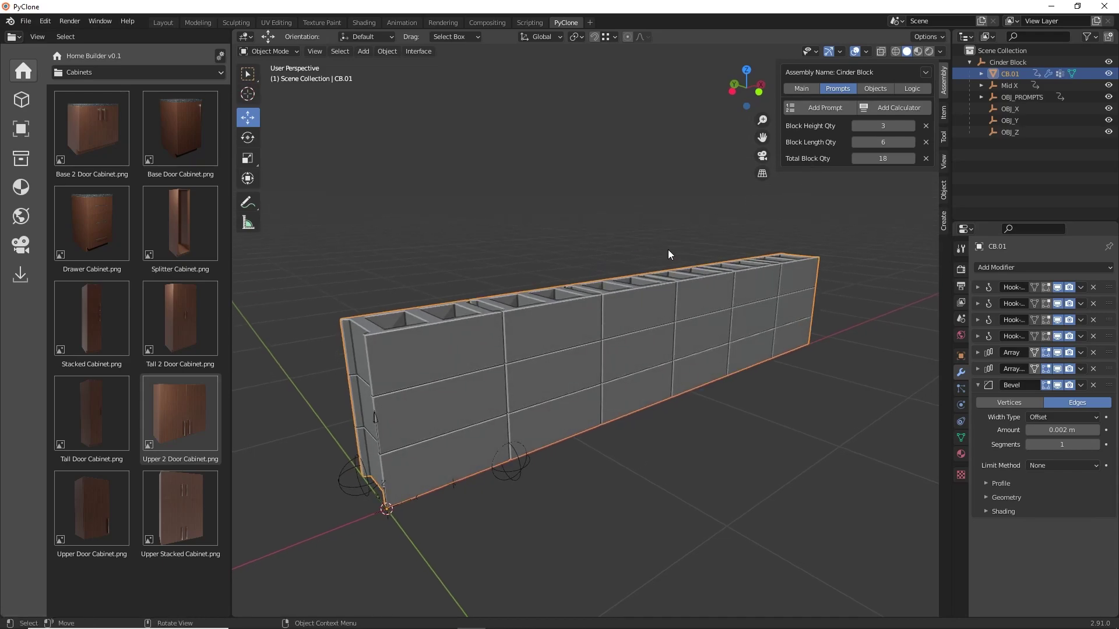
left_click(917, 52)
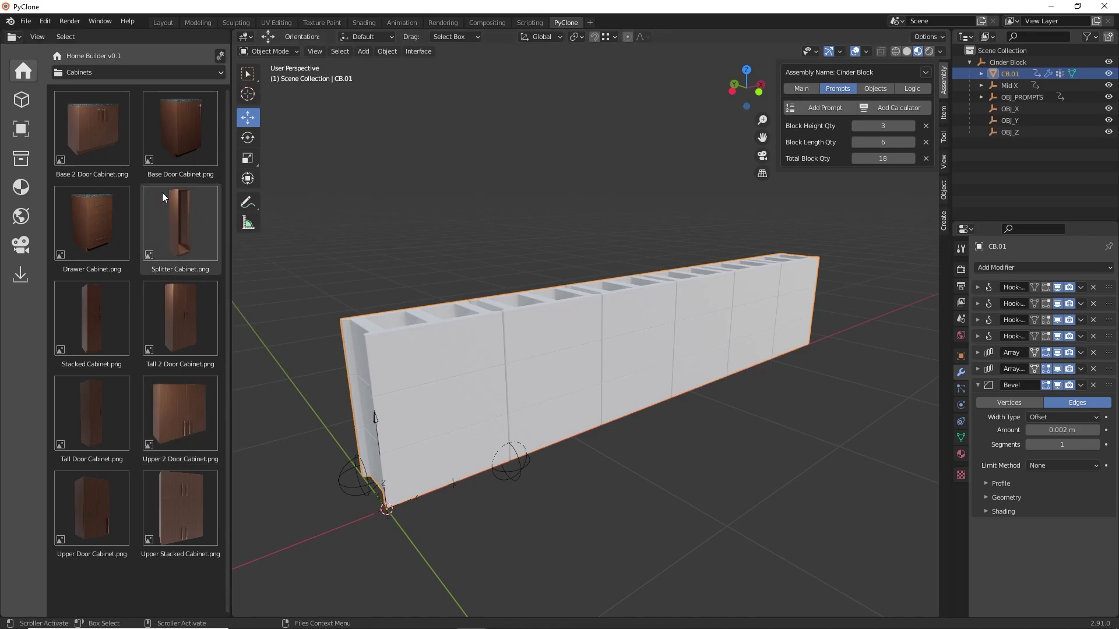
left_click(22, 187)
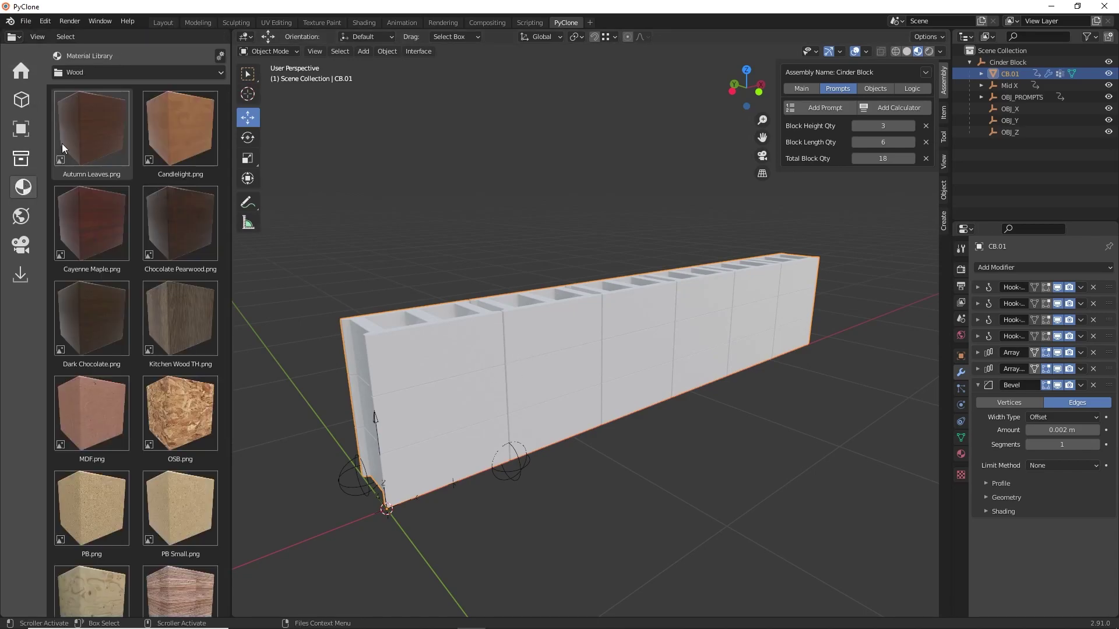
left_click(131, 72)
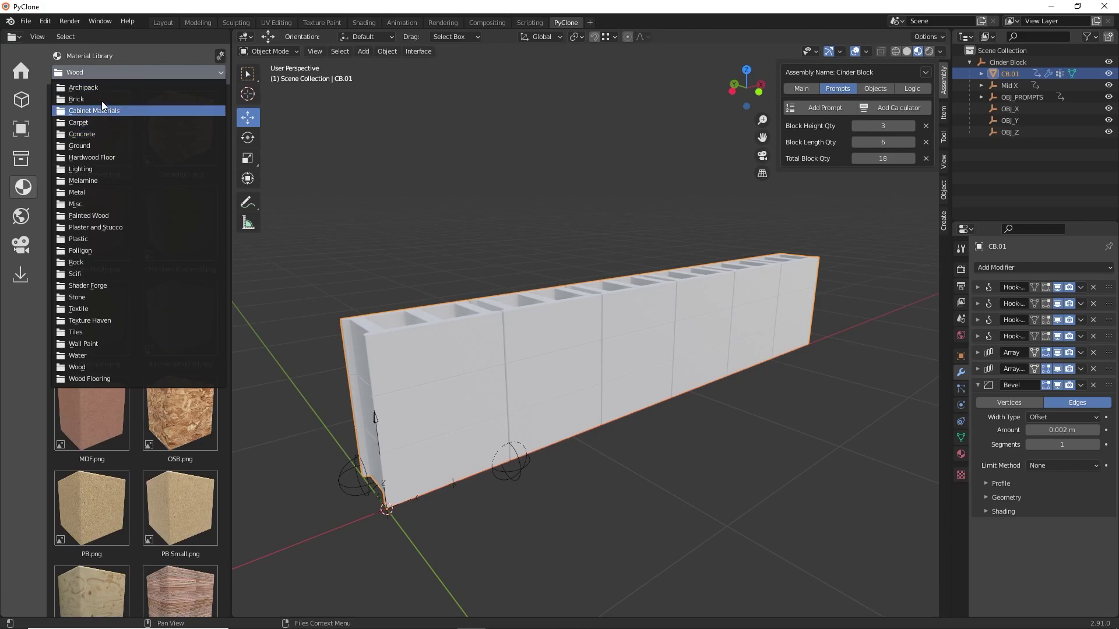
left_click(104, 134)
scroll(160, 204, "down", 2)
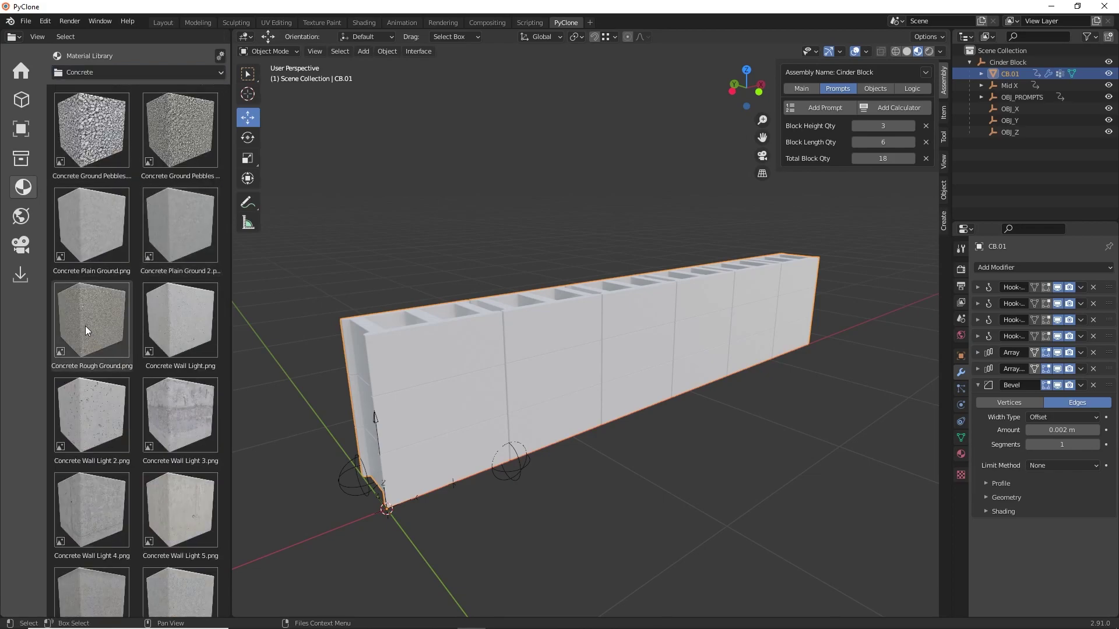
left_click_drag(96, 326, 458, 377)
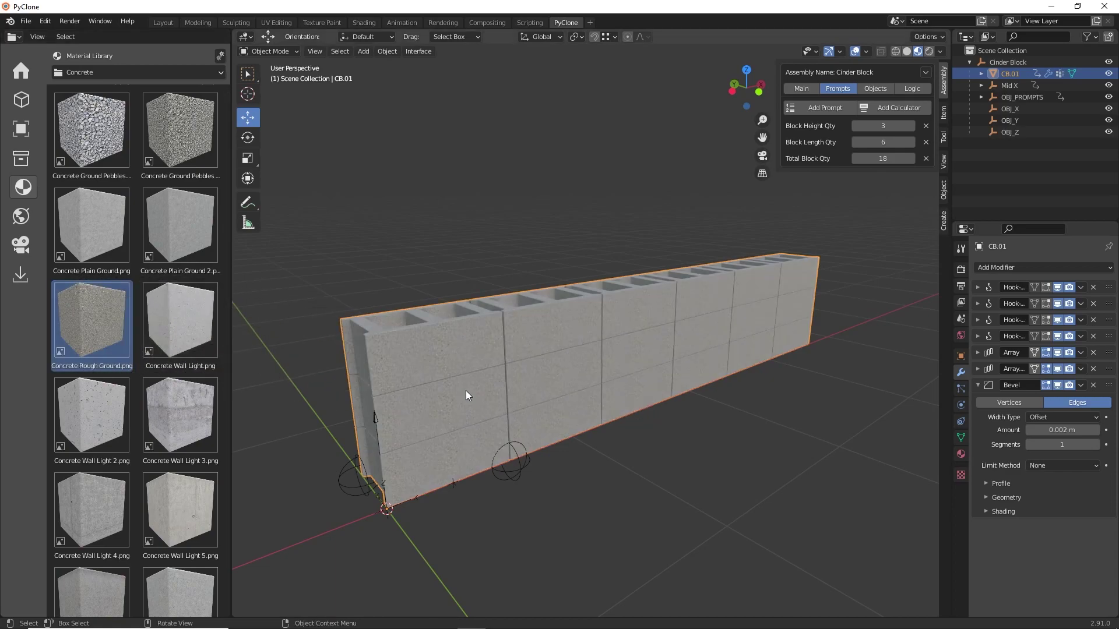
scroll(428, 374, "up", 2)
middle_click_drag(428, 374, 337, 365)
scroll(506, 337, "down", 5)
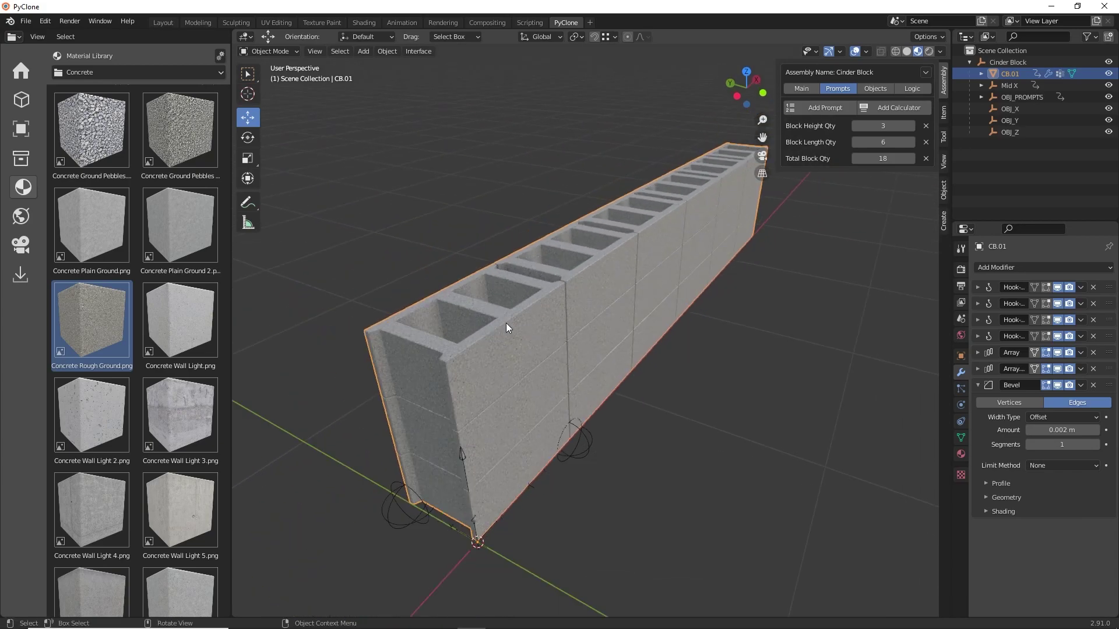
middle_click_drag(501, 305, 548, 319)
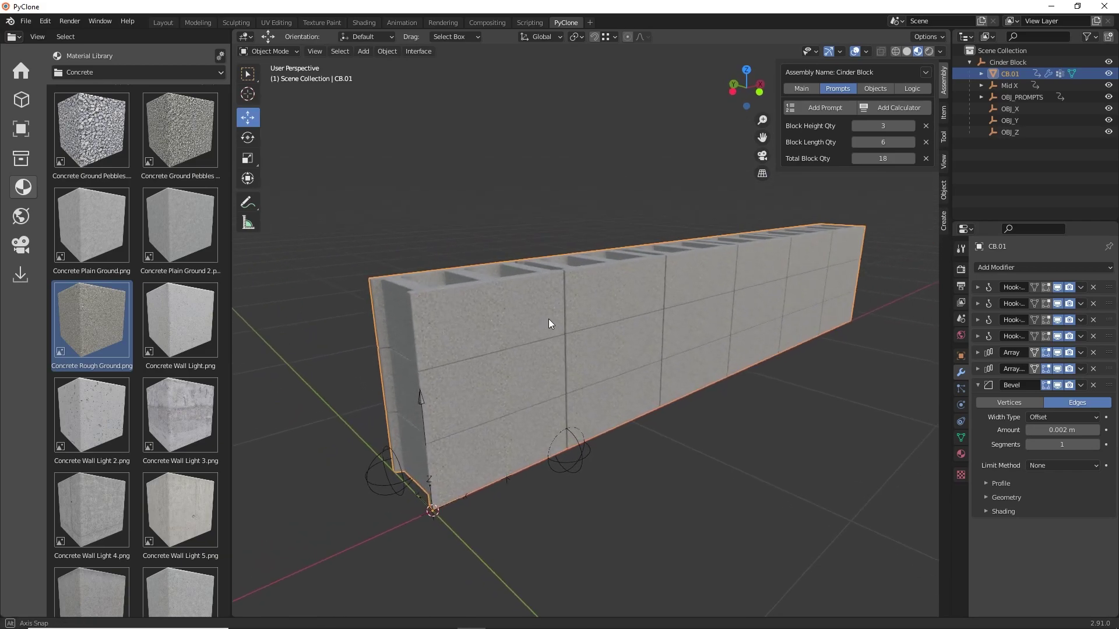
Create a new category named My Assets in the assembly library.
left_click(19, 102)
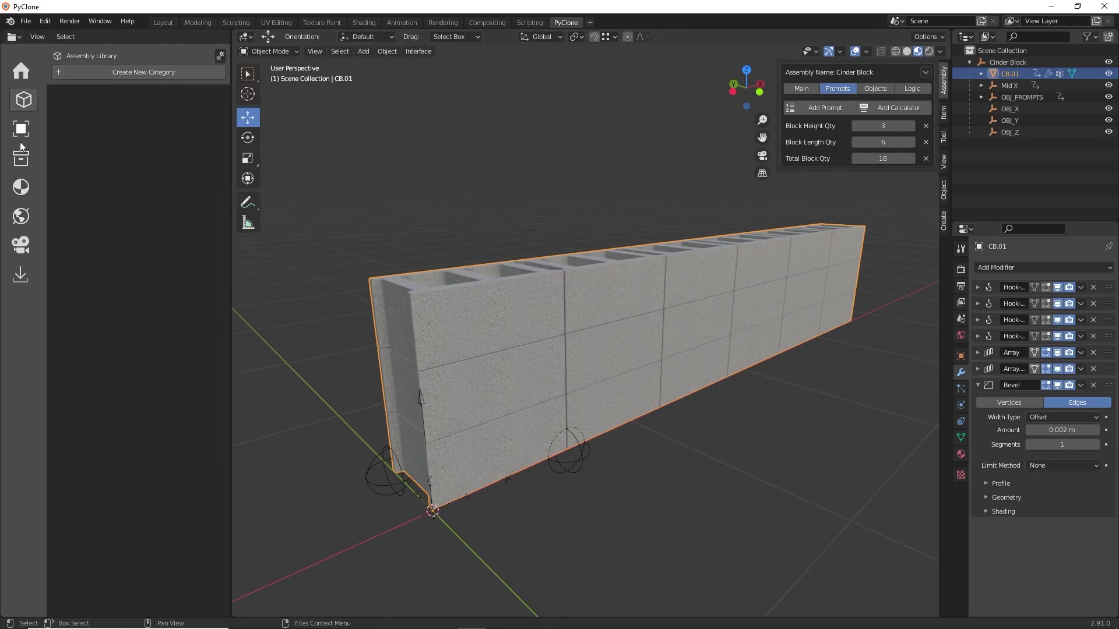
left_click(145, 73)
left_click(142, 109)
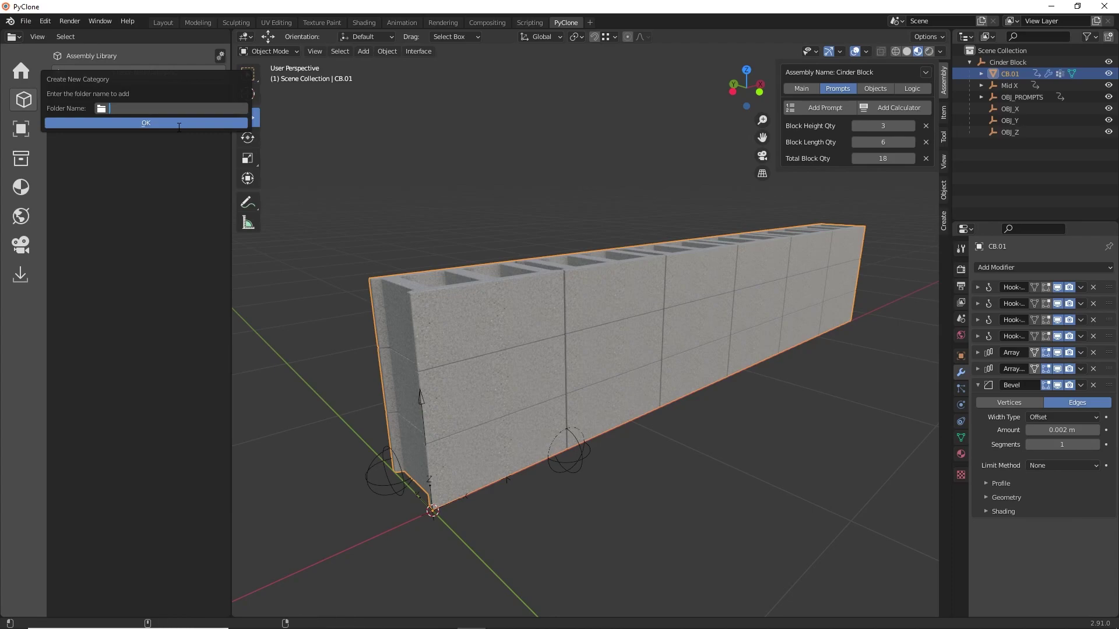
type("My Assets")
key("Return")
left_click(149, 120)
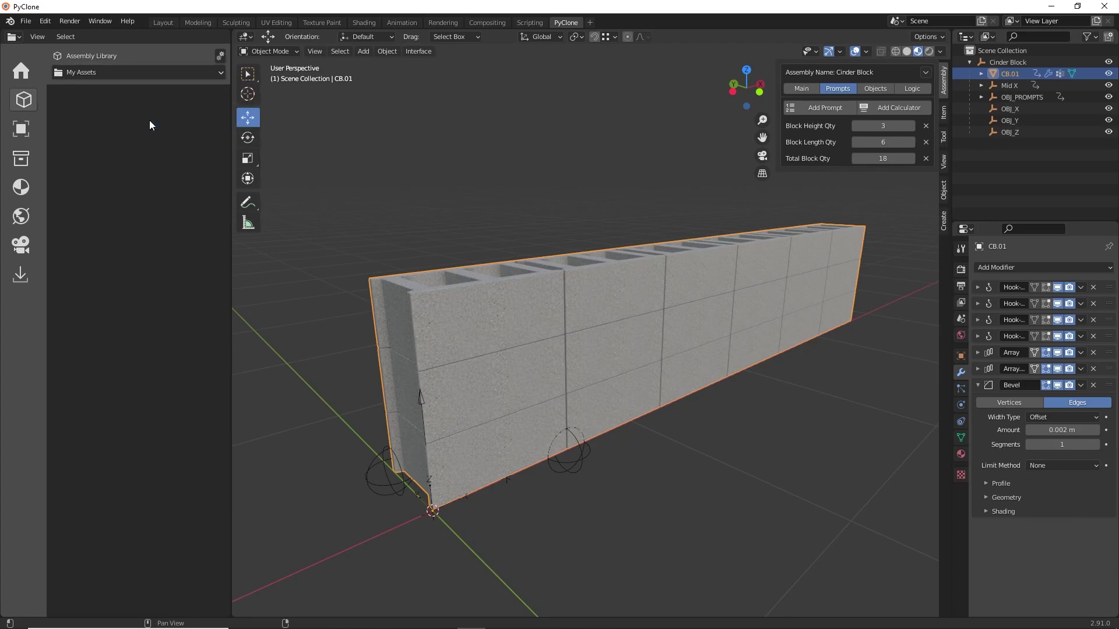
Save the Cinder Block assembly to the library's My Assets category.
left_click(99, 74)
left_click(100, 88)
left_click(220, 56)
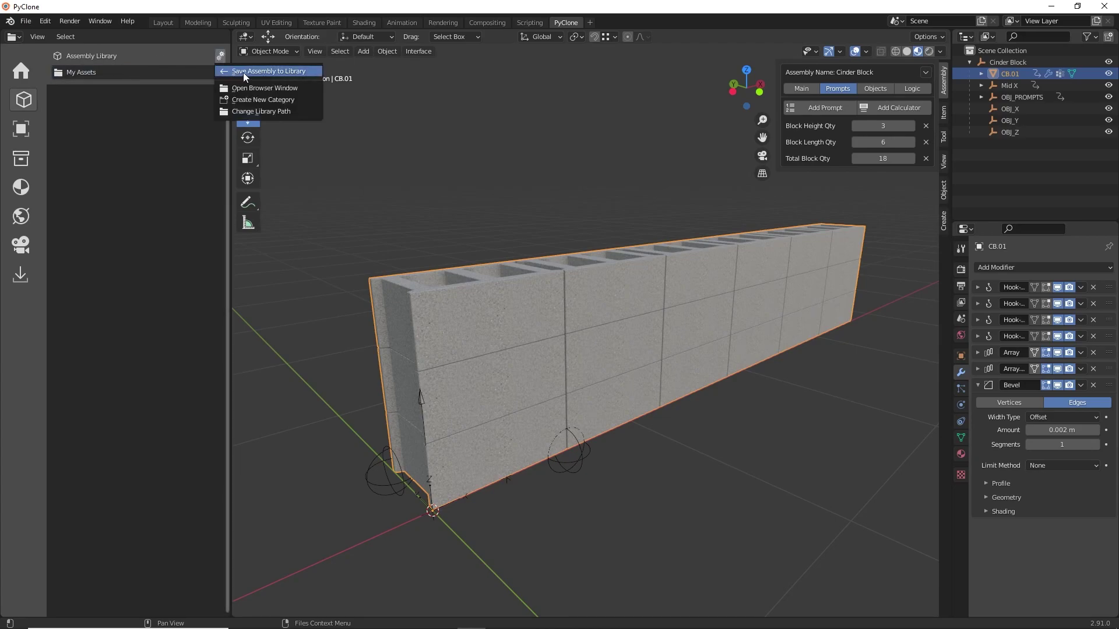
left_click(243, 72)
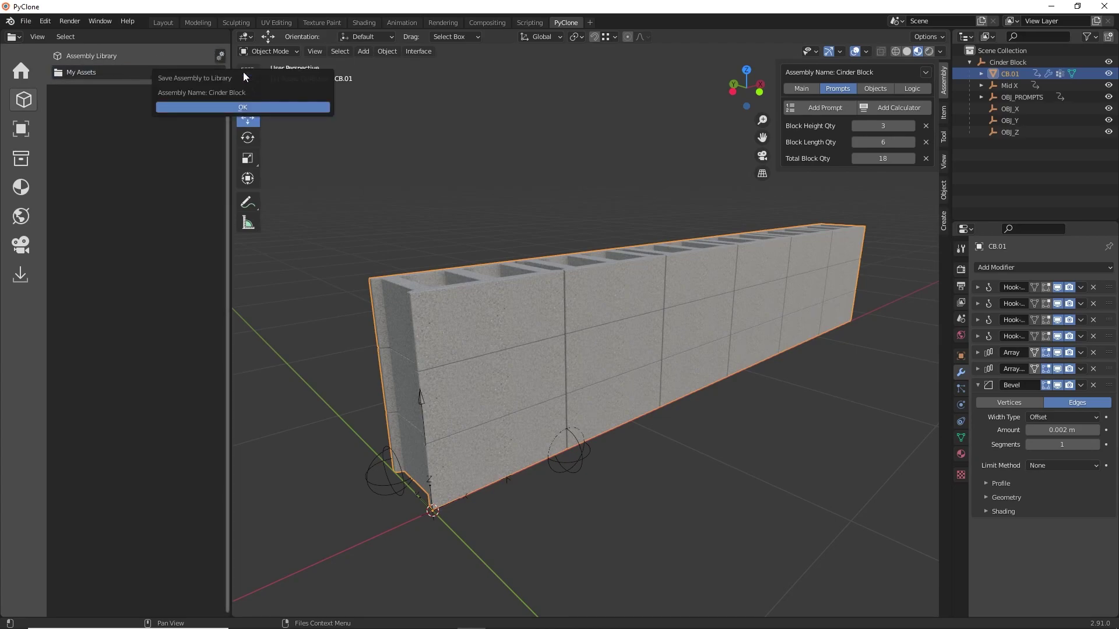
left_click(243, 107)
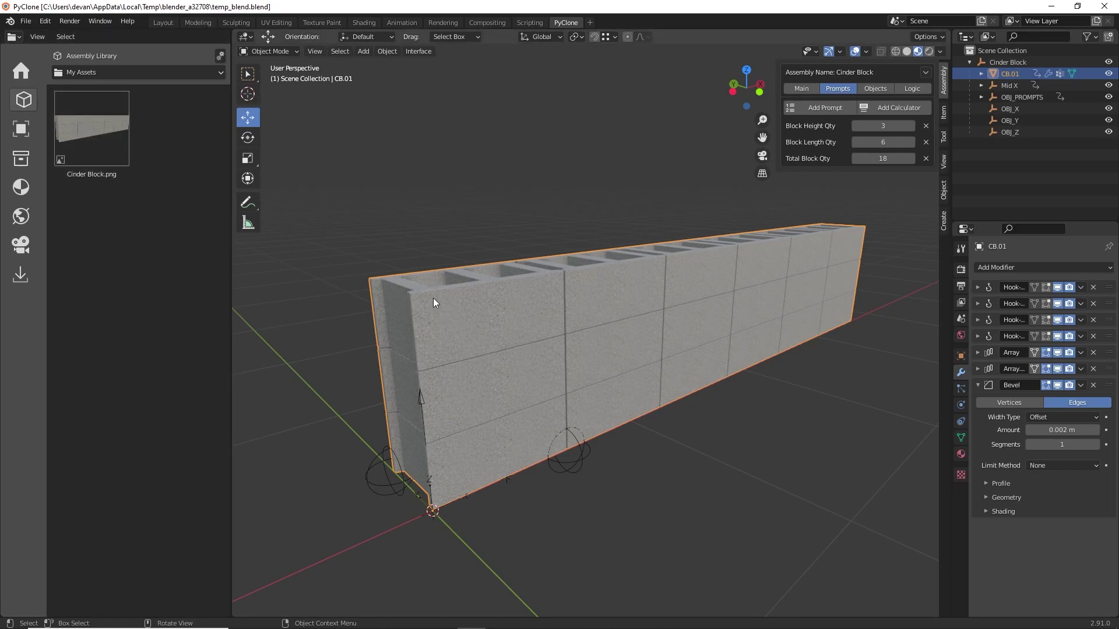
Place a second Cinder Block assembly from the My Assets library in front of the existing wall, at about X -0.37 m, Y -1.21 m.
scroll(434, 292, "down", 3)
left_click_drag(126, 155, 546, 404)
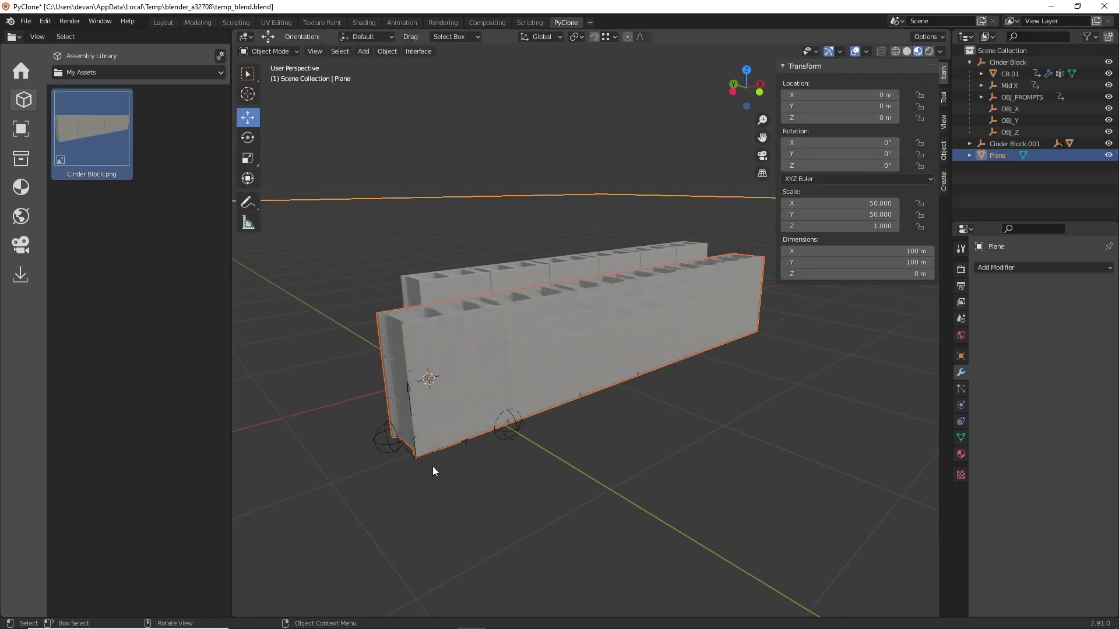
left_click(463, 457)
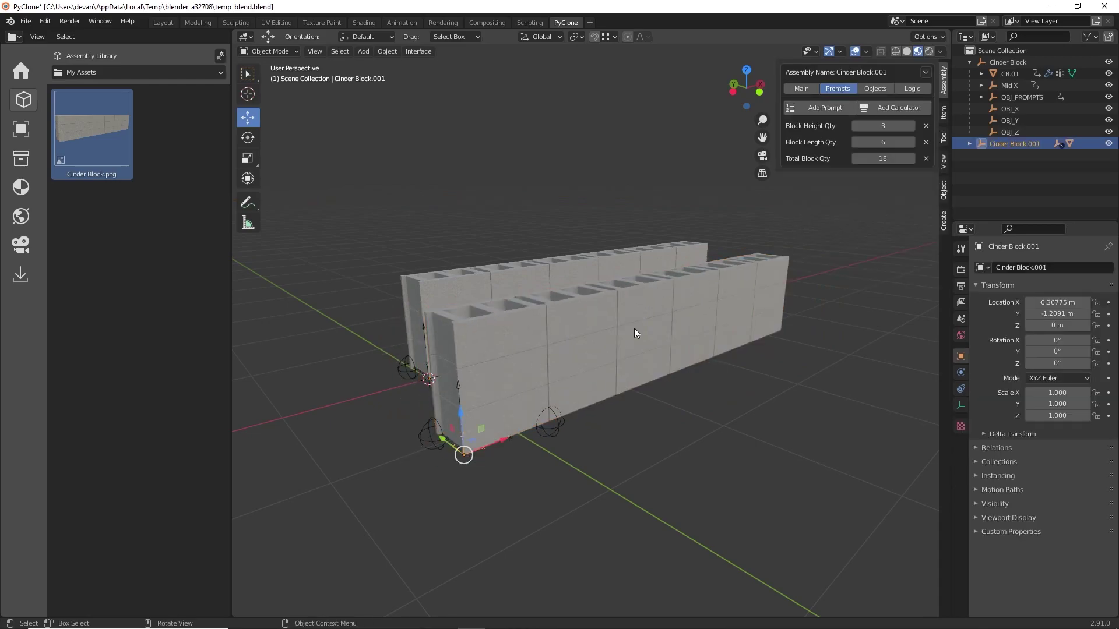
Reduce the Block Length Qty prompt of the newly placed Cinder Block assembly to 3.
middle_click_drag(673, 334, 596, 337, "shift")
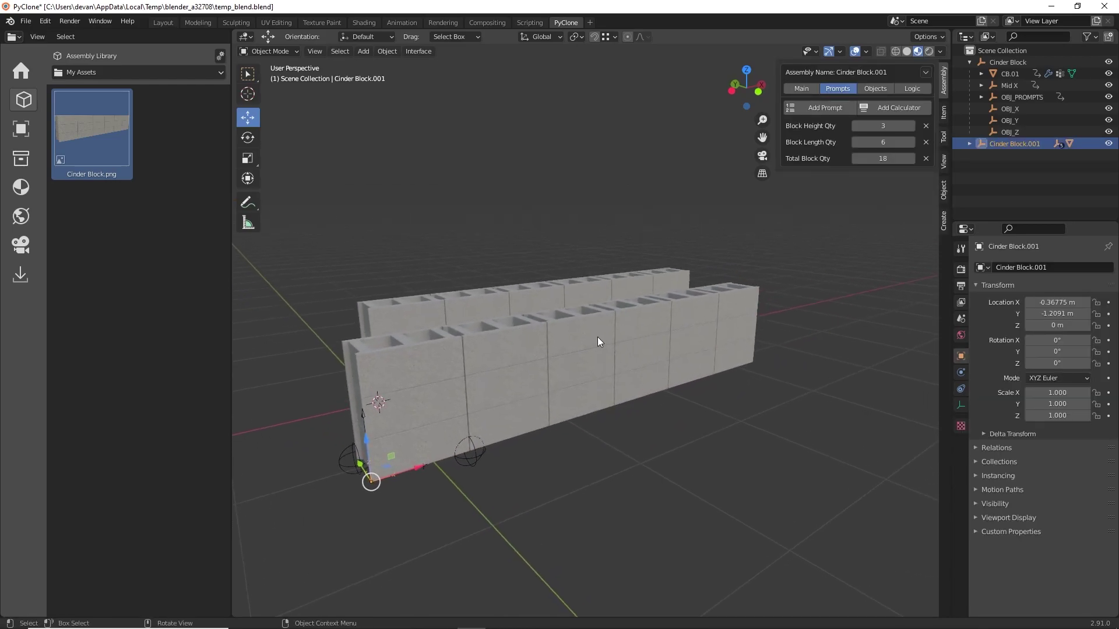
left_click(856, 143)
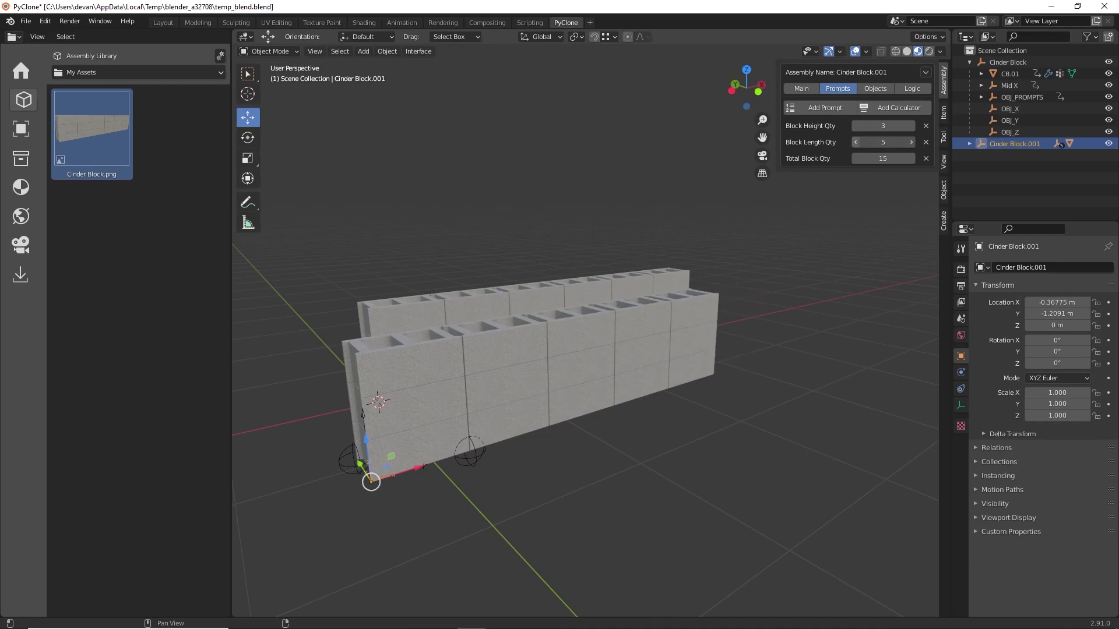
left_click(855, 142)
left_click(856, 142)
middle_click_drag(468, 376, 541, 366, "shift")
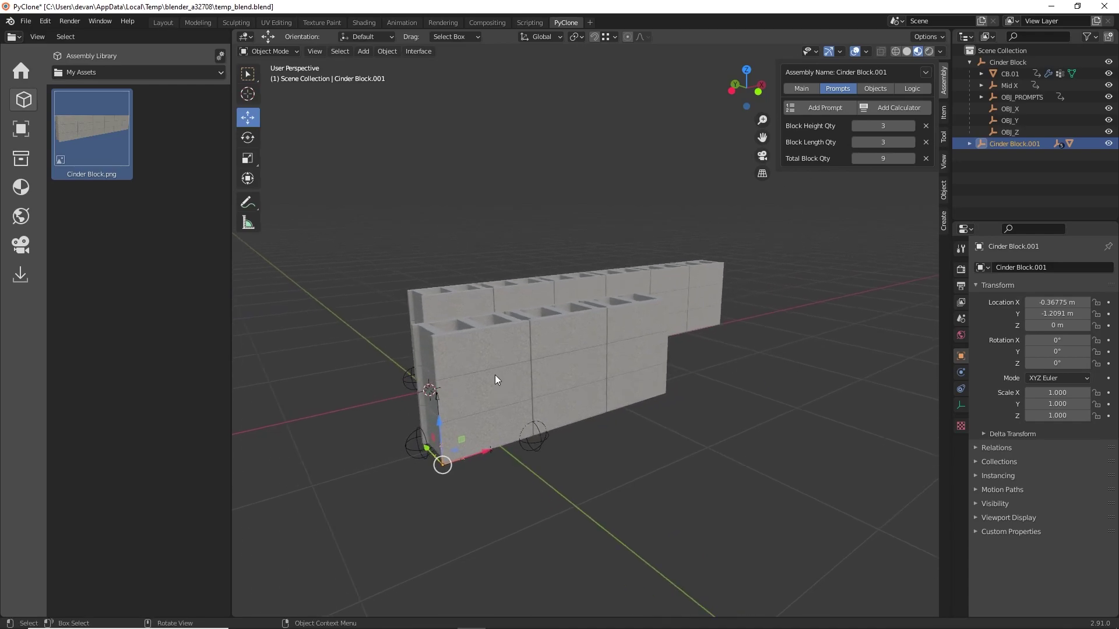
Adjust the new block assembly's dimensions to about 0.592 m in X, 0.41 m in Y and 0.233 m in Z.
scroll(517, 388, "up", 2)
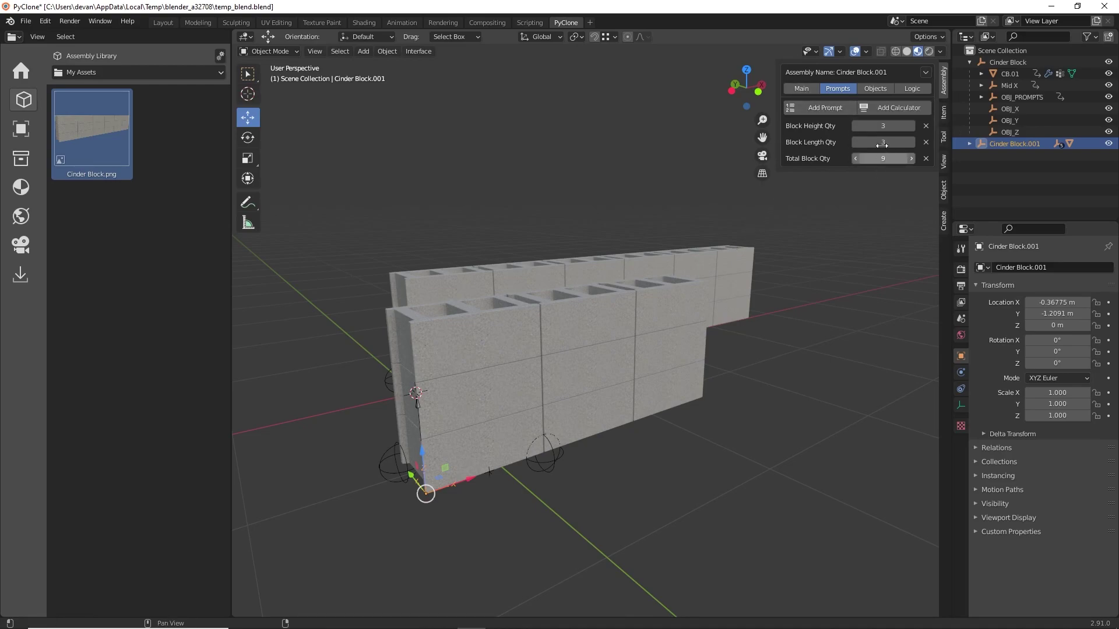
left_click(802, 88)
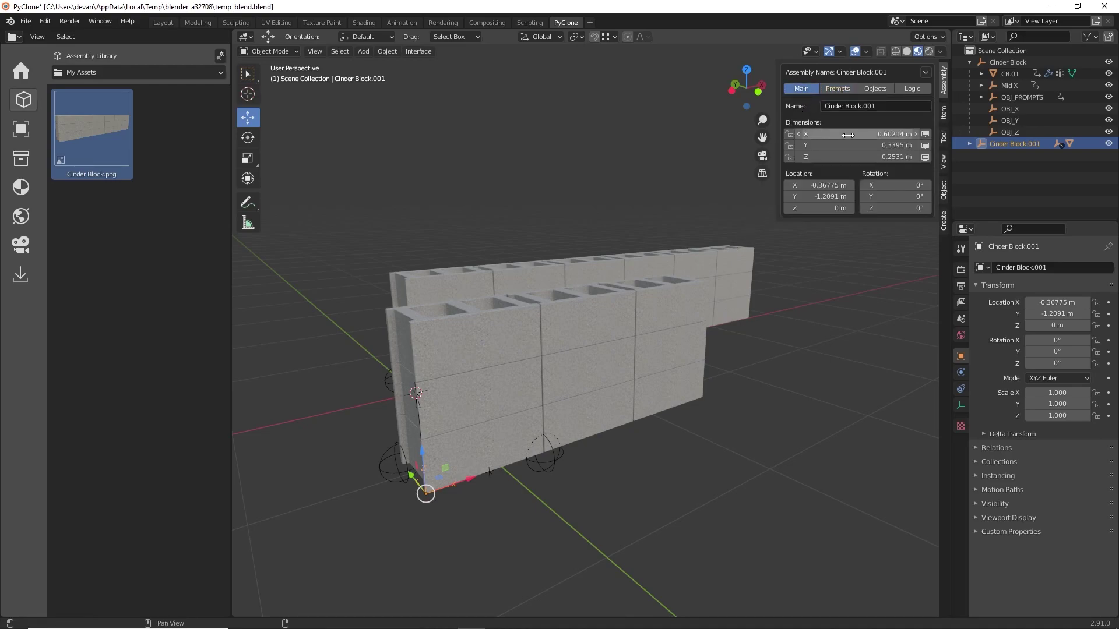
mouse_move(854, 134)
left_mouse_down()
mouse_move(909, 135)
mouse_move(819, 134)
mouse_move(874, 145)
mouse_move(857, 145)
mouse_move(875, 156)
mouse_move(850, 156)
left_mouse_up()
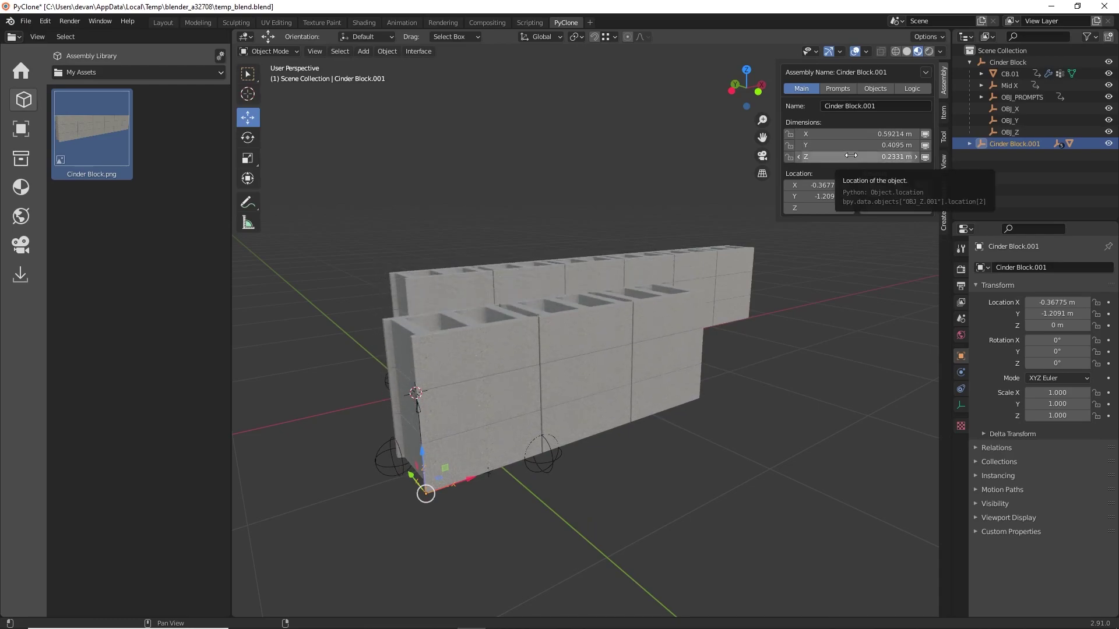